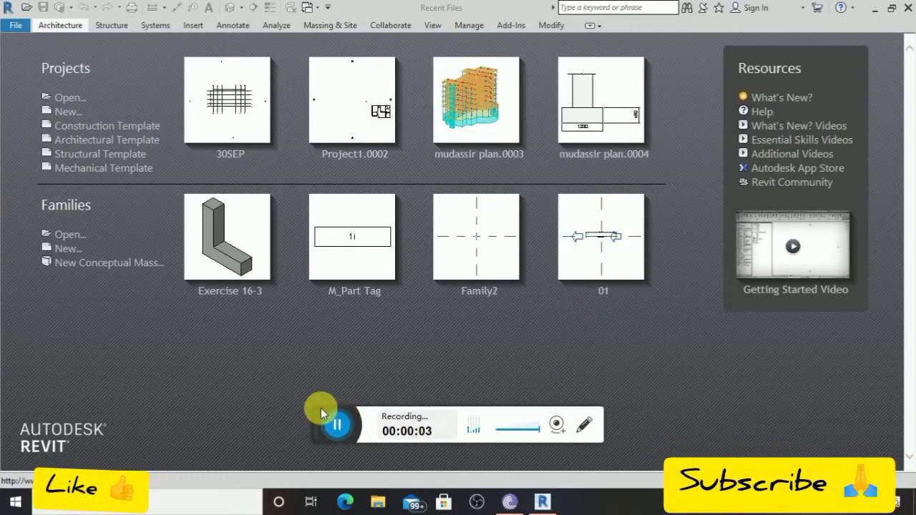
# Create a new project (Project3) from the Structural Template, keeping Project selected
pyautogui.moveTo(324, 416); pyautogui.dragTo(334, 493)
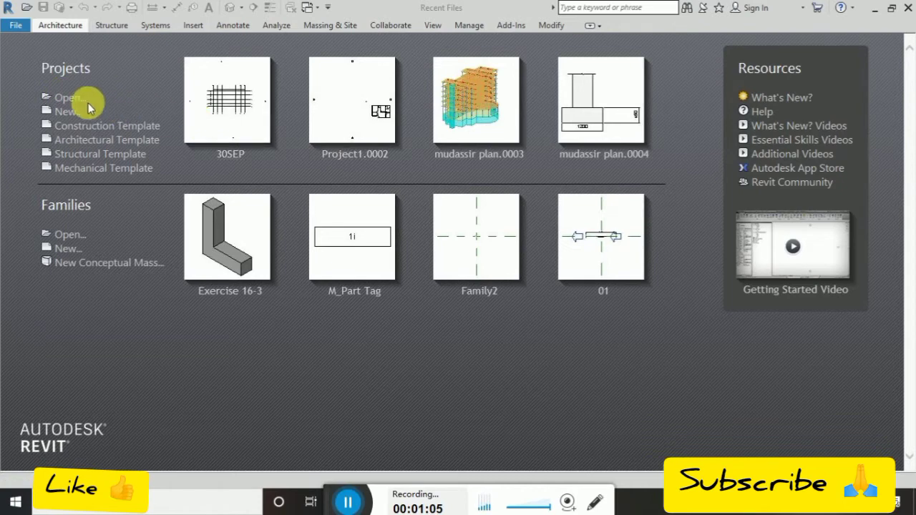
pyautogui.click(72, 114)
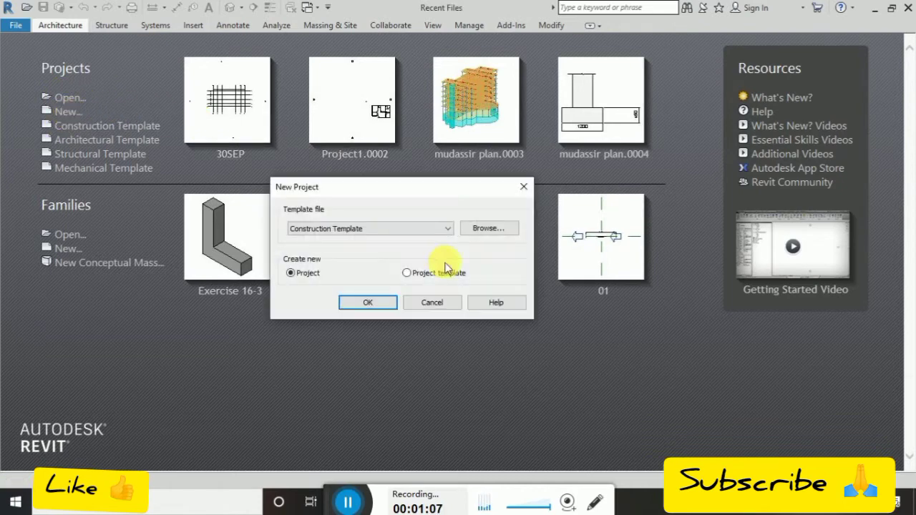
pyautogui.click(384, 228)
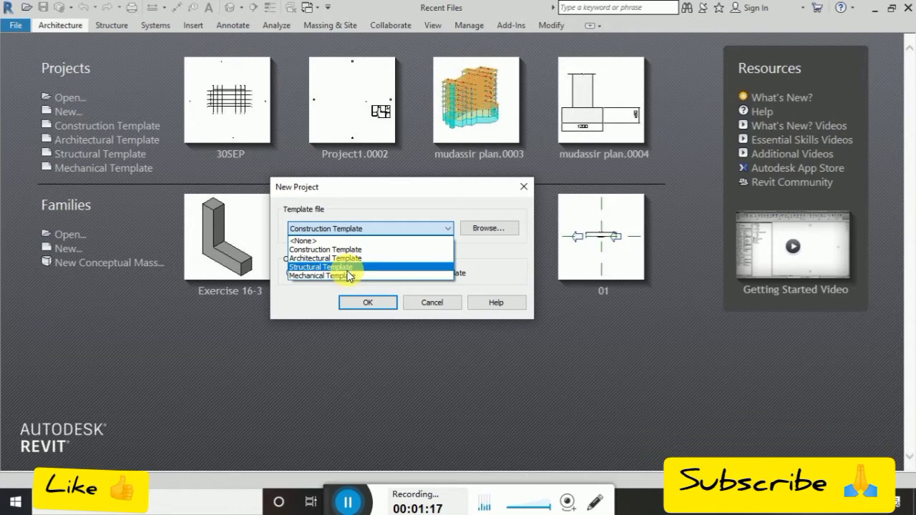
pyautogui.click(337, 267)
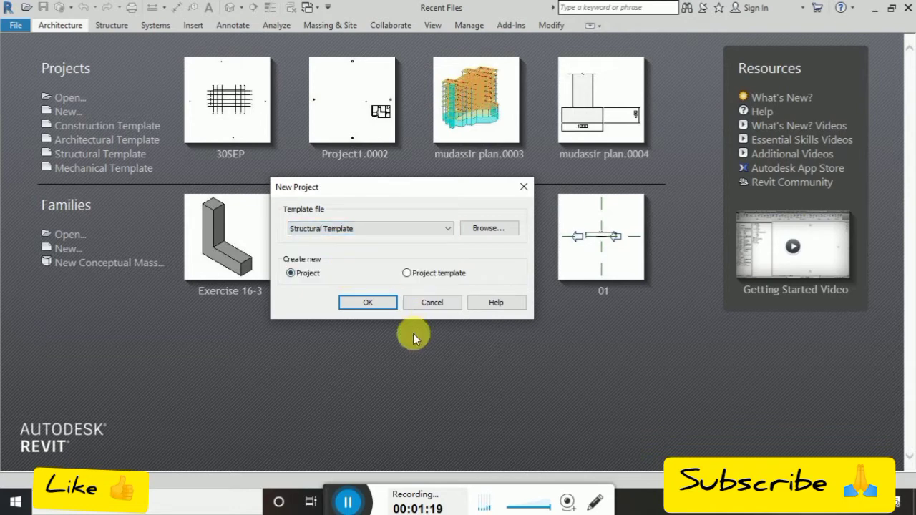
pyautogui.click(368, 304)
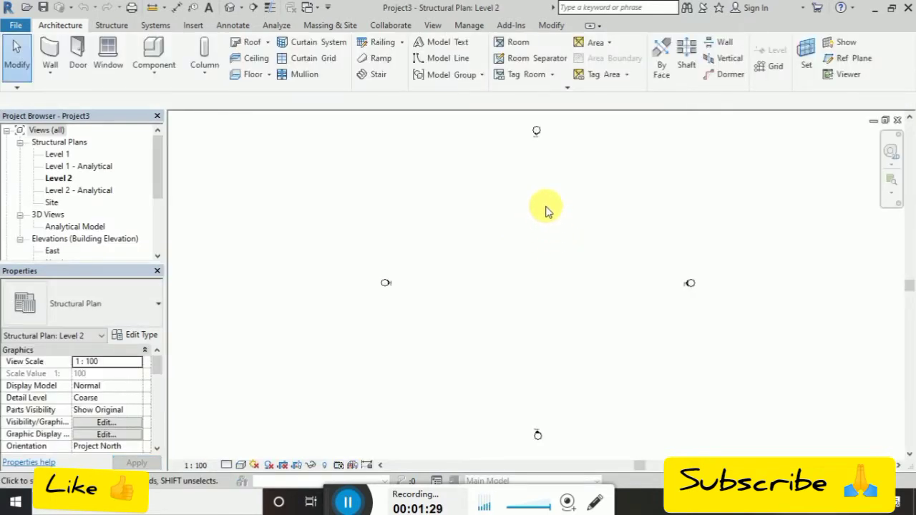
pyautogui.scroll(2, 533, 166)
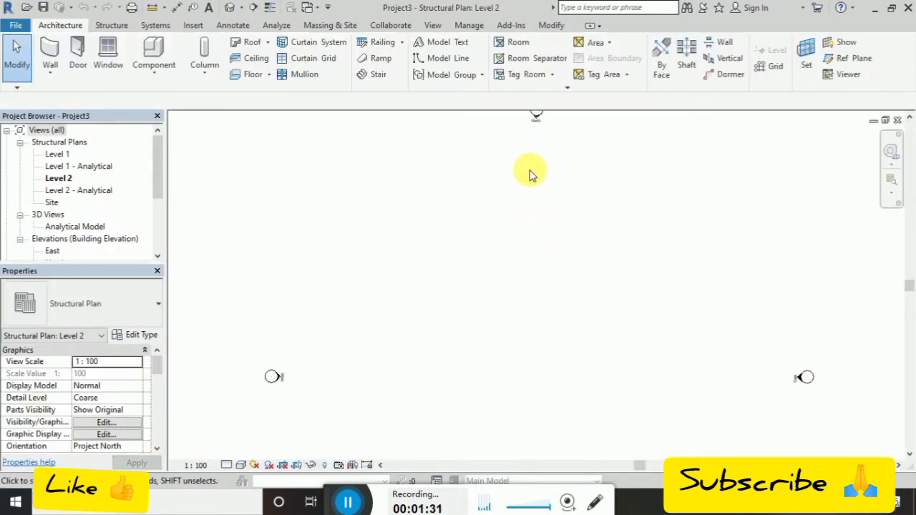
pyautogui.scroll(-3, 552, 219)
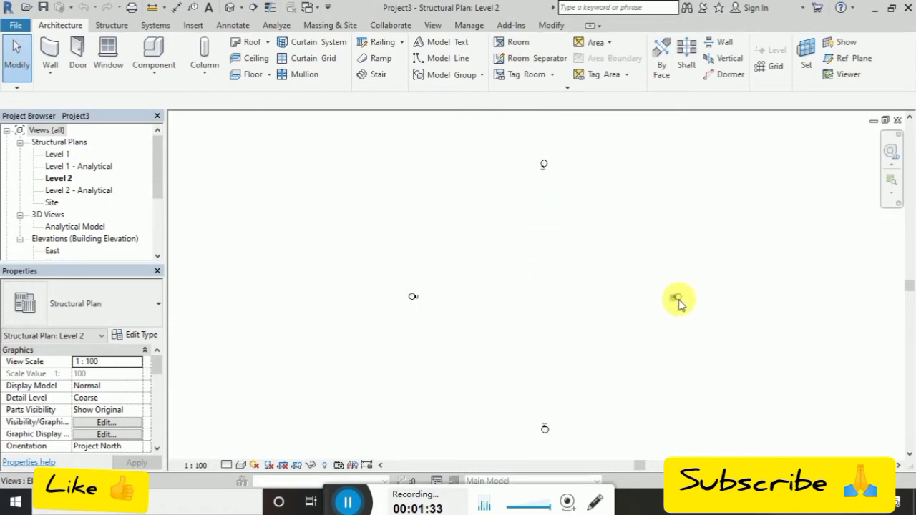
pyautogui.scroll(-5, 677, 297)
pyautogui.scroll(5, 678, 295)
pyautogui.scroll(2, 409, 286)
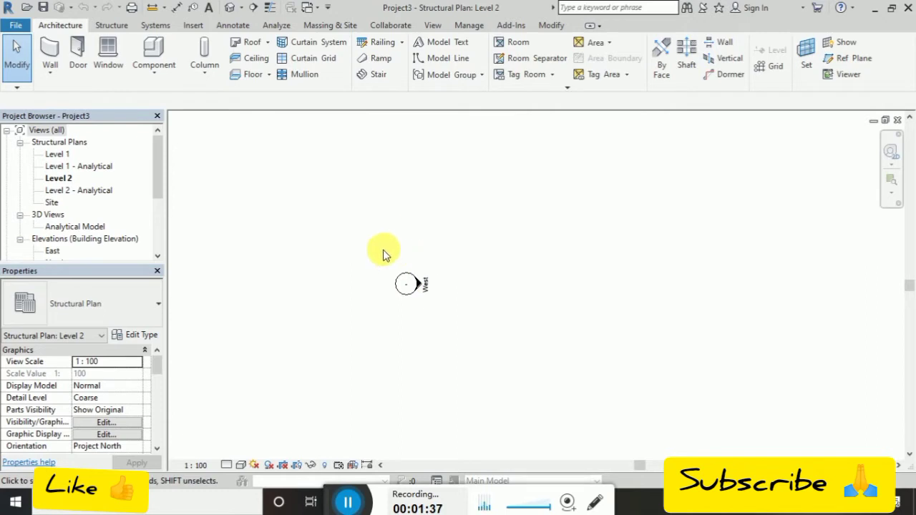
pyautogui.scroll(-2, 520, 283)
pyautogui.scroll(-1, 475, 303)
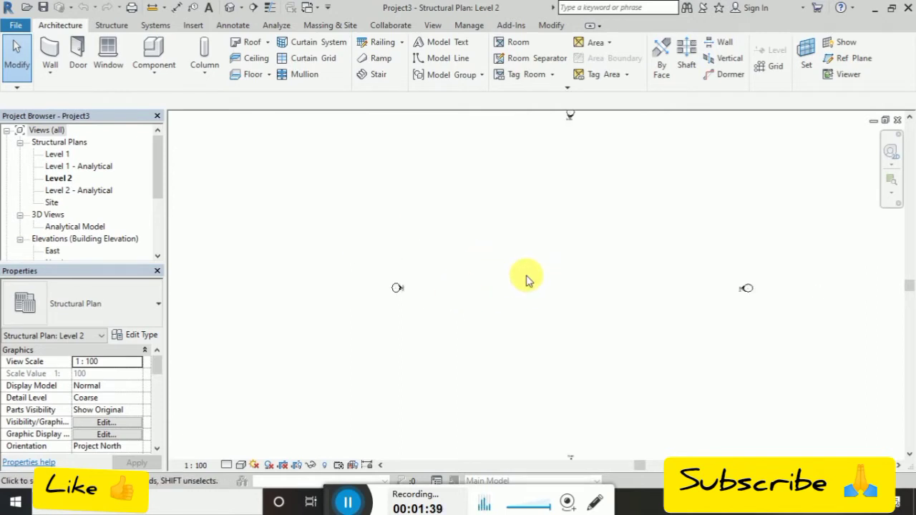
pyautogui.scroll(-2, 525, 276)
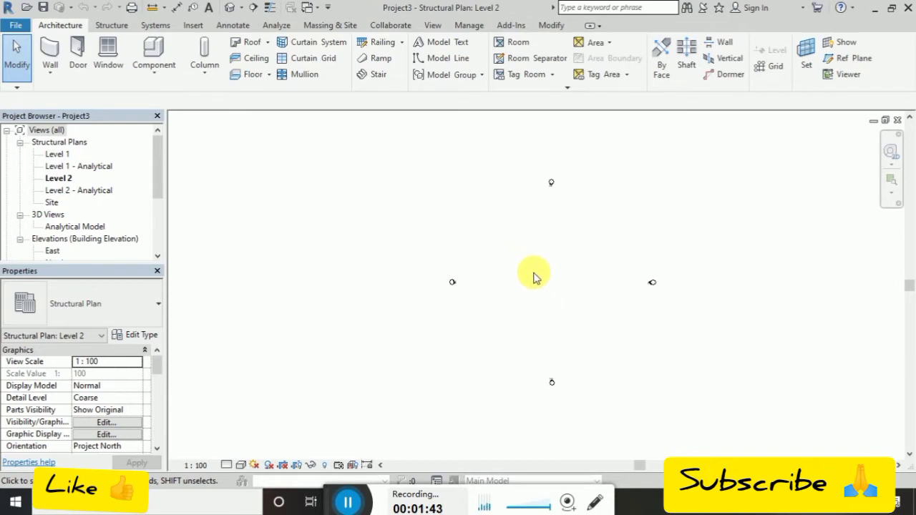
pyautogui.scroll(3, 462, 286)
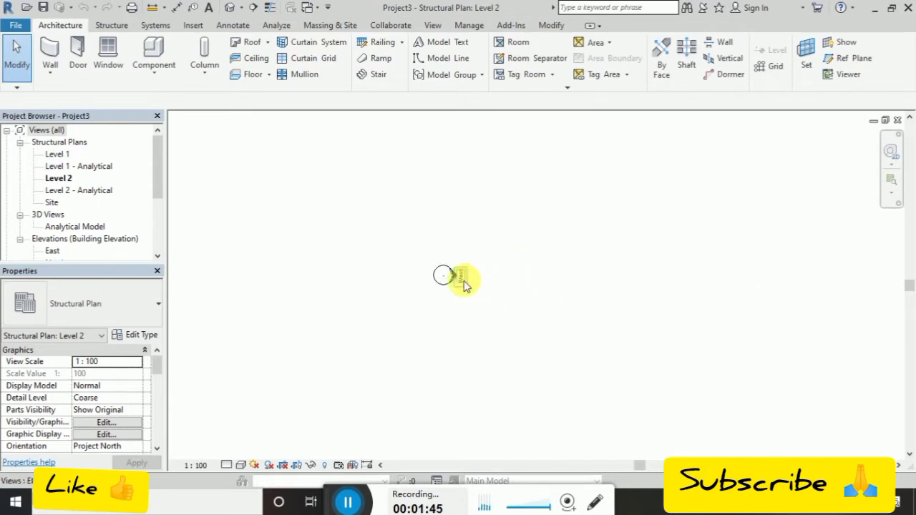
pyautogui.scroll(-2, 573, 272)
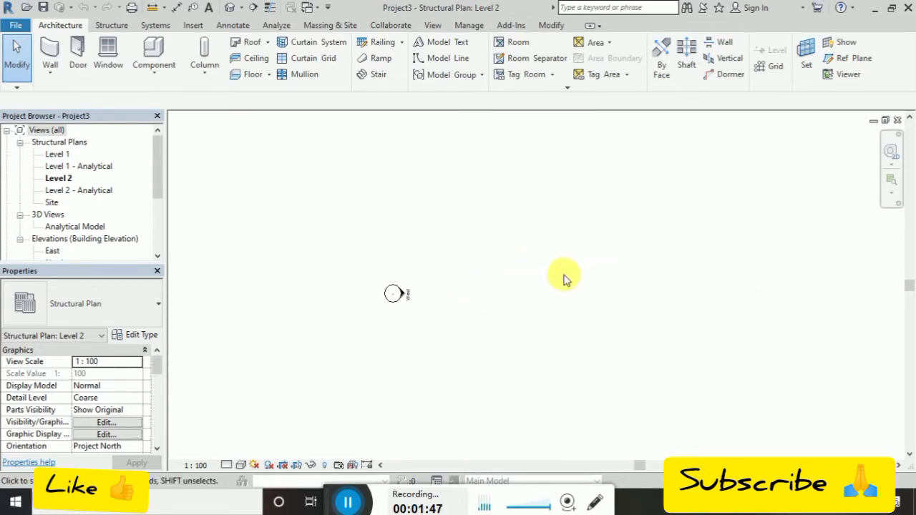
pyautogui.scroll(3, 499, 301)
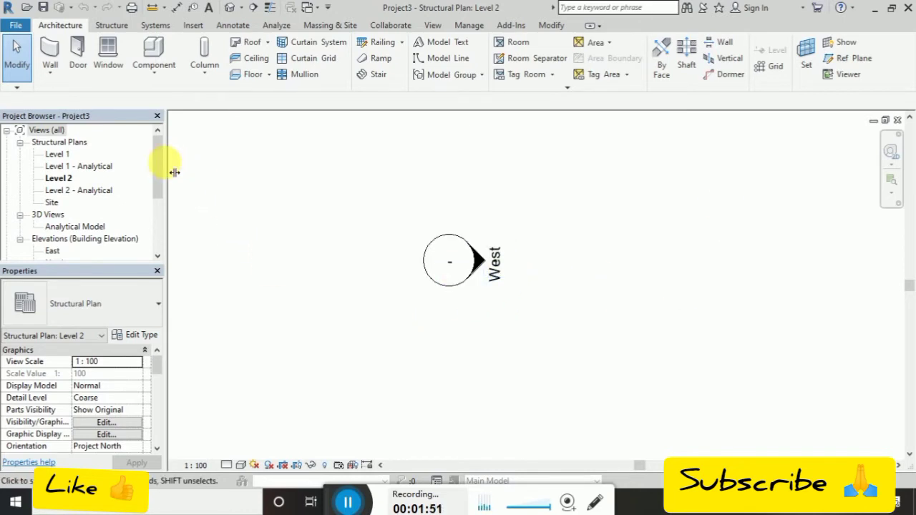
pyautogui.moveTo(158, 164); pyautogui.dragTo(153, 201)
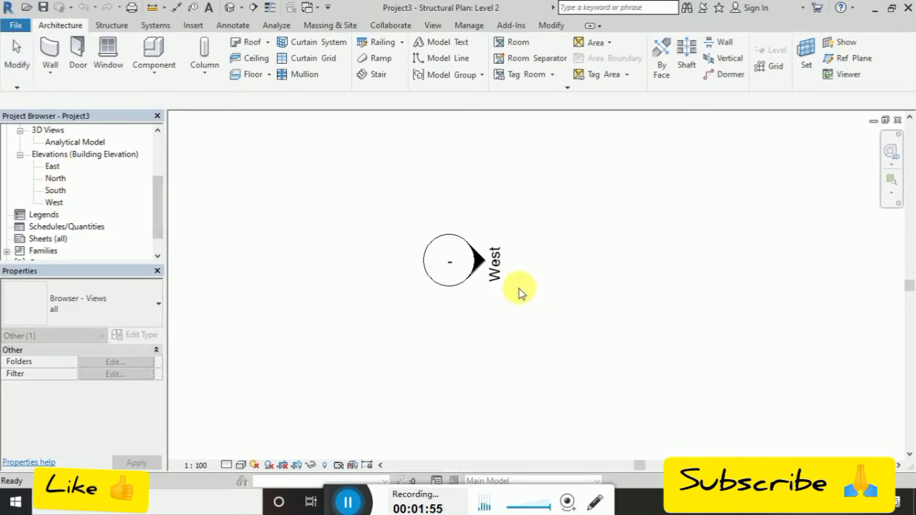
pyautogui.scroll(-1, 681, 233)
pyautogui.scroll(-1, 709, 240)
pyautogui.click(648, 278)
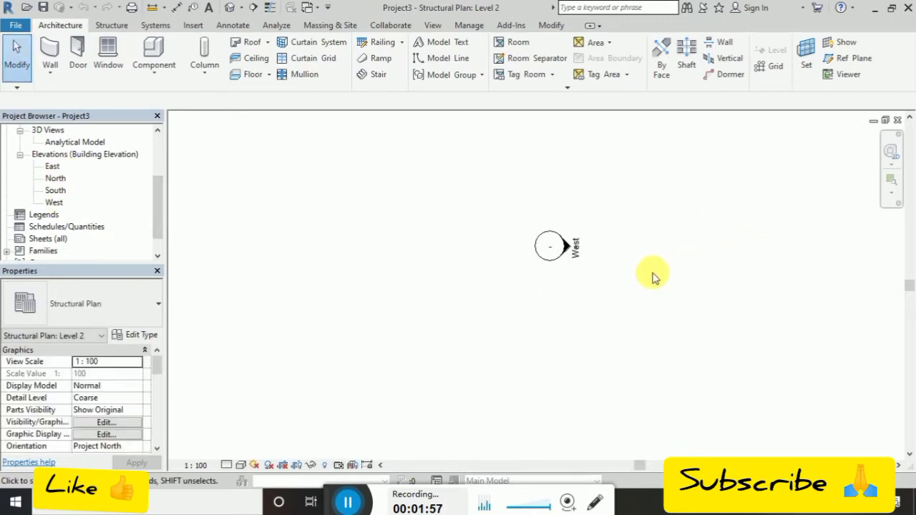
pyautogui.moveTo(556, 251); pyautogui.dragTo(607, 313)
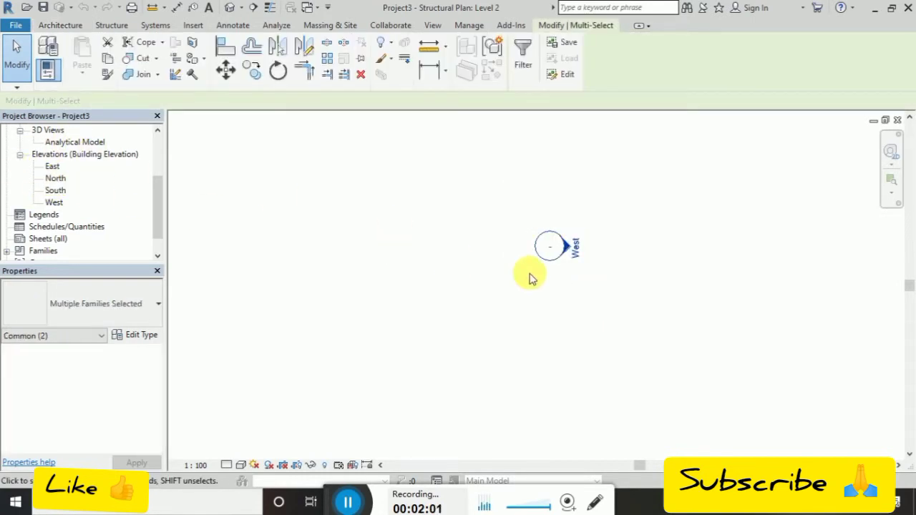
pyautogui.click(499, 315)
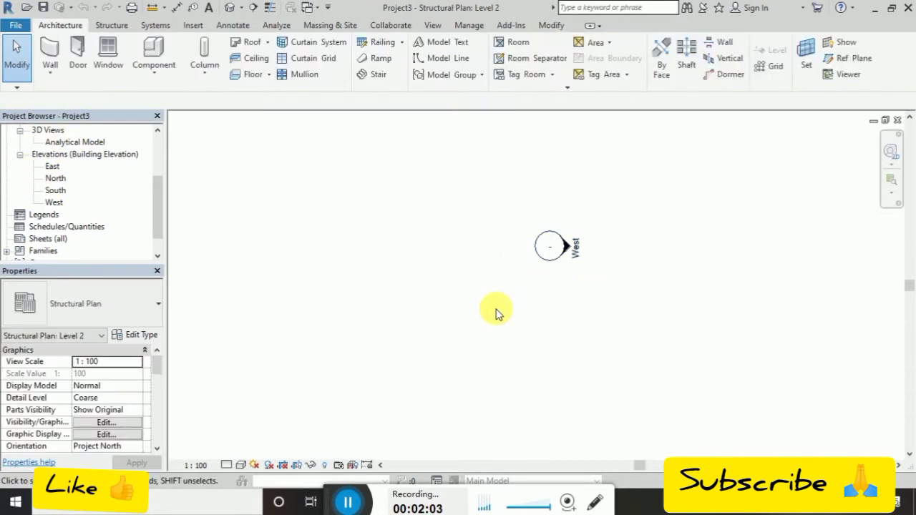
pyautogui.moveTo(751, 257)
pyautogui.mouseDown(button='middle')
pyautogui.moveTo(558, 290)
pyautogui.moveTo(655, 274)
pyautogui.mouseUp(button='middle')
pyautogui.scroll(-2, 545, 290)
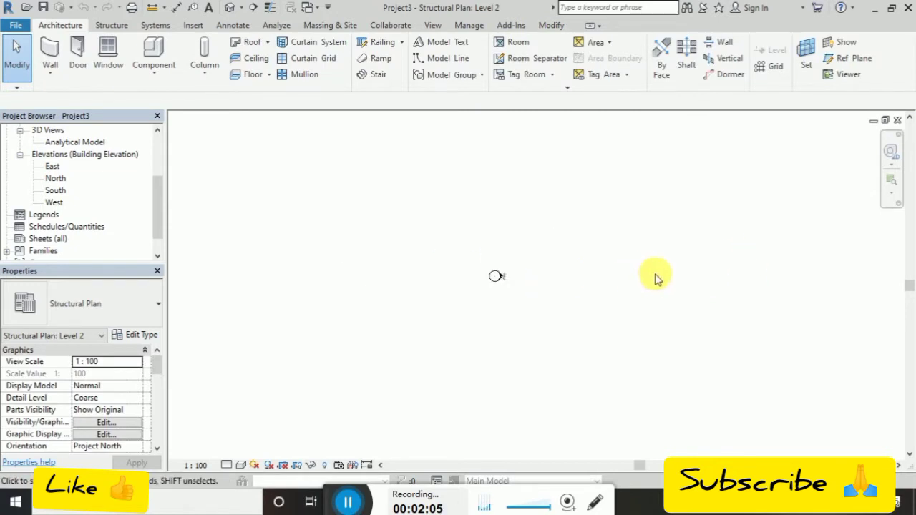
pyautogui.scroll(-2, 499, 282)
pyautogui.scroll(-1, 559, 300)
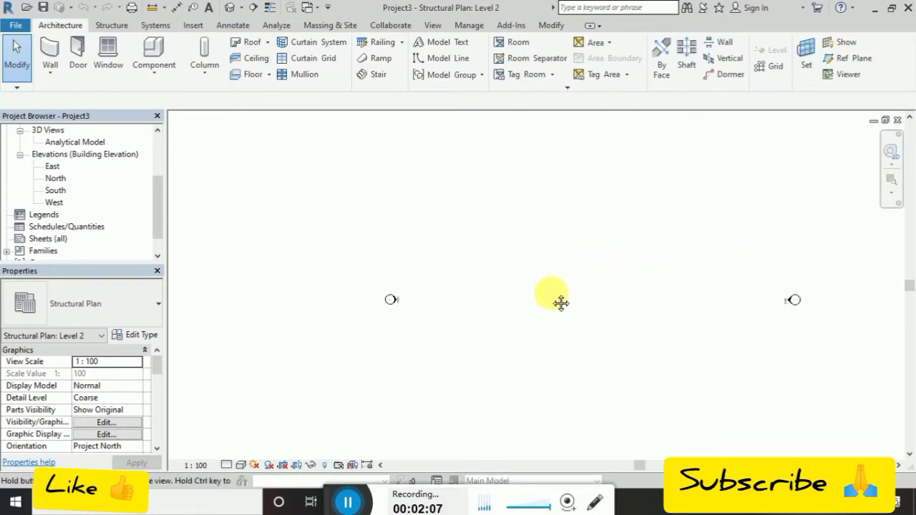
pyautogui.scroll(-1, 529, 290)
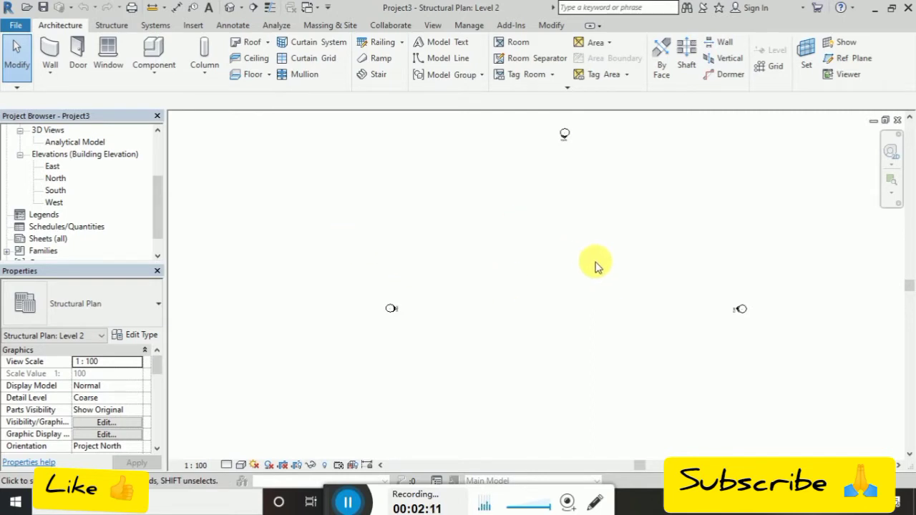
# Drag the West elevation marker farther left and the East marker farther right
pyautogui.moveTo(349, 244); pyautogui.dragTo(463, 379)
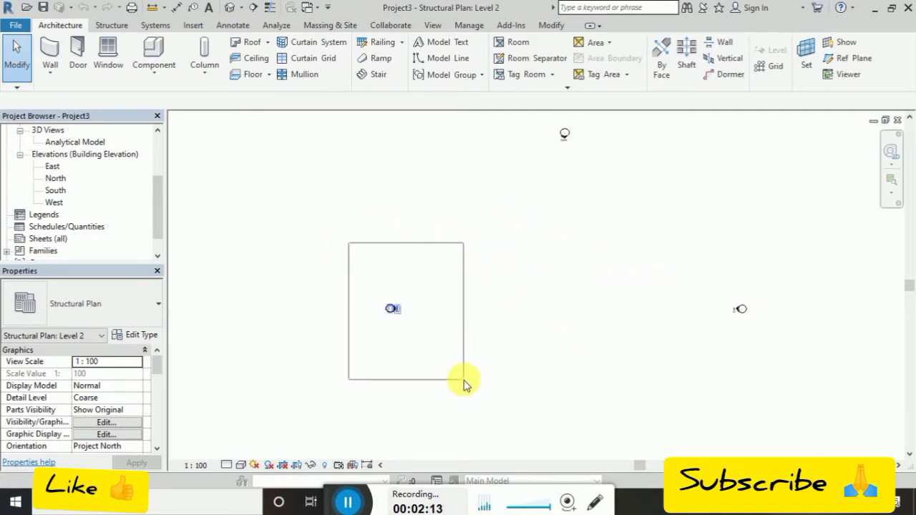
pyautogui.moveTo(399, 313)
pyautogui.mouseDown(button='middle')
pyautogui.moveTo(354, 312)
pyautogui.moveTo(389, 317)
pyautogui.moveTo(382, 309)
pyautogui.mouseUp(button='middle')
pyautogui.moveTo(336, 310); pyautogui.dragTo(237, 311)
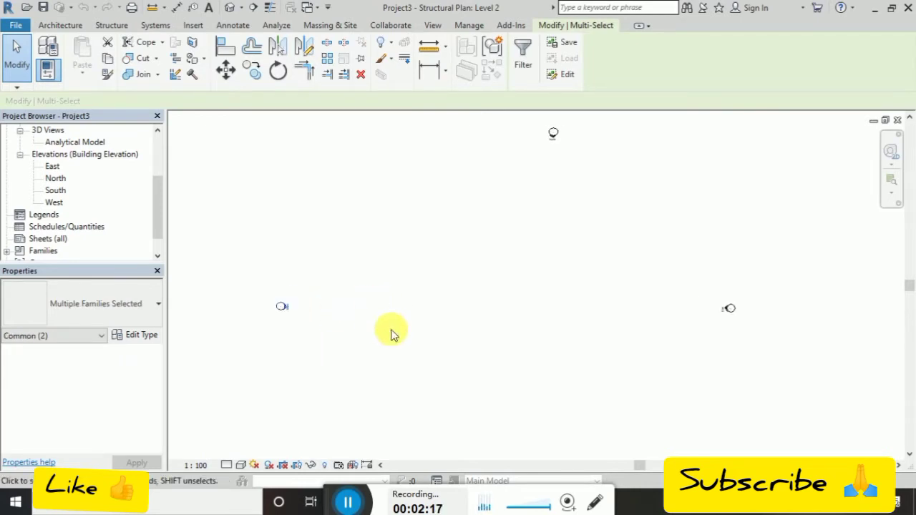
pyautogui.scroll(-2, 470, 324)
pyautogui.moveTo(476, 327); pyautogui.dragTo(491, 299, button='middle')
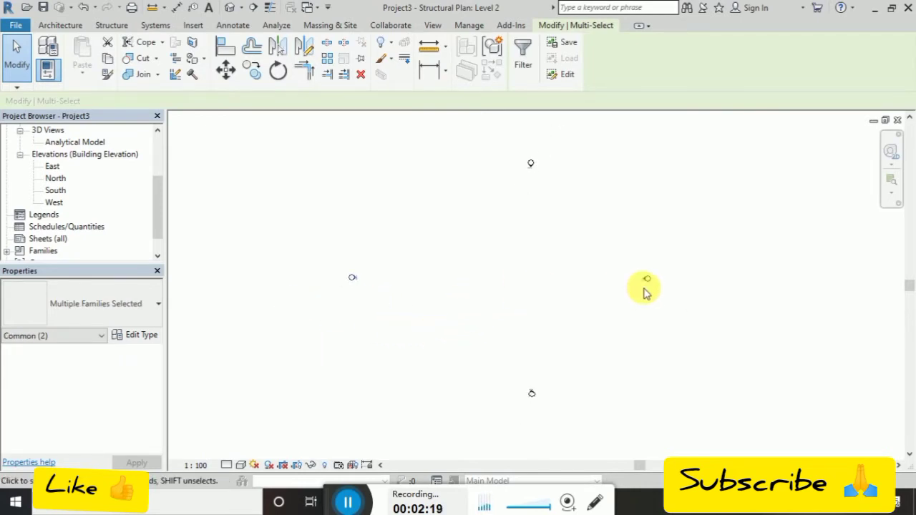
pyautogui.moveTo(571, 225); pyautogui.dragTo(684, 318)
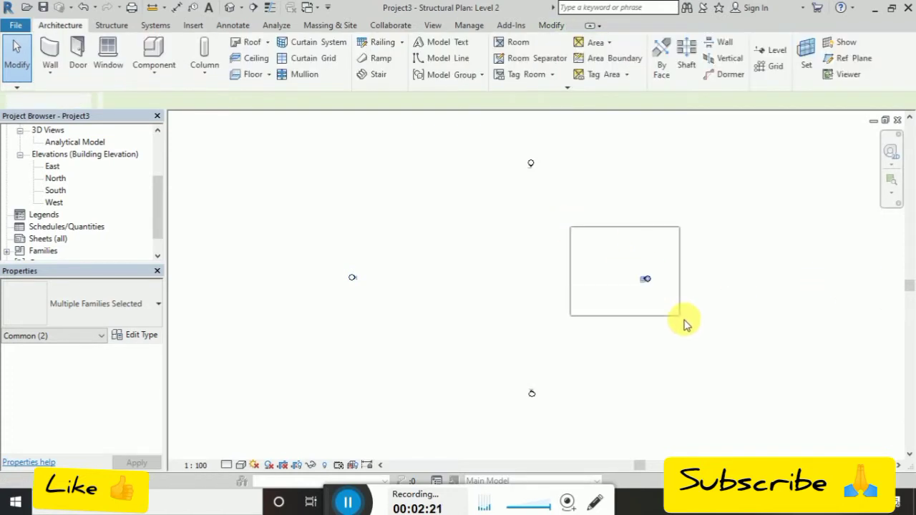
pyautogui.moveTo(649, 283); pyautogui.dragTo(777, 287)
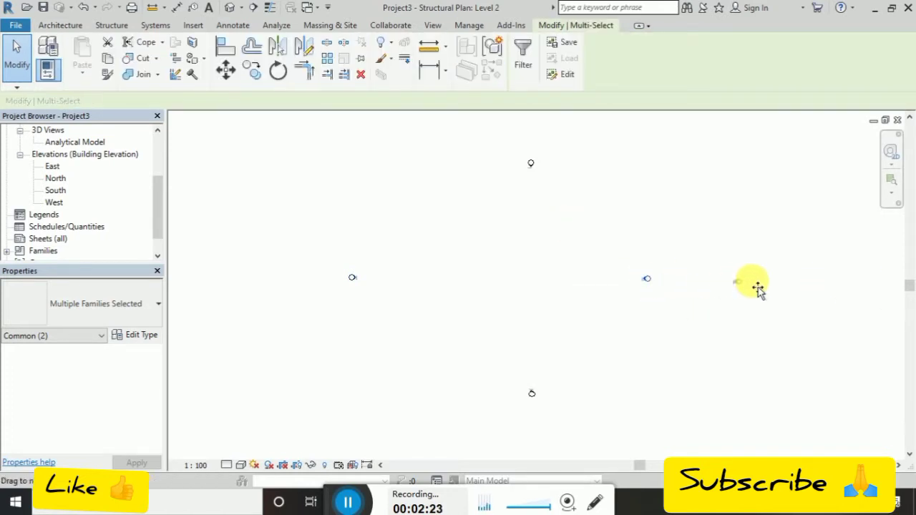
# Move the North elevation marker farther up and the South marker farther down
pyautogui.moveTo(508, 135)
pyautogui.mouseDown()
pyautogui.moveTo(547, 188)
pyautogui.moveTo(532, 136)
pyautogui.mouseUp()
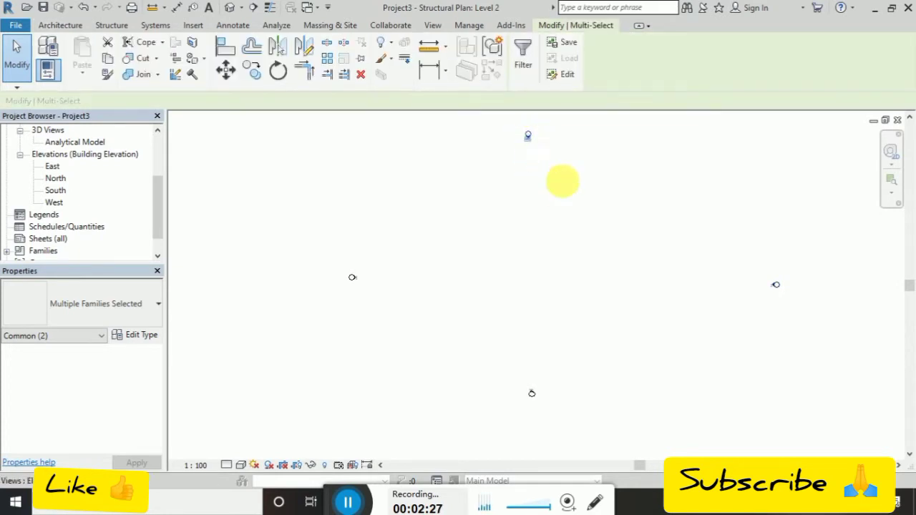
pyautogui.moveTo(496, 368); pyautogui.dragTo(604, 436)
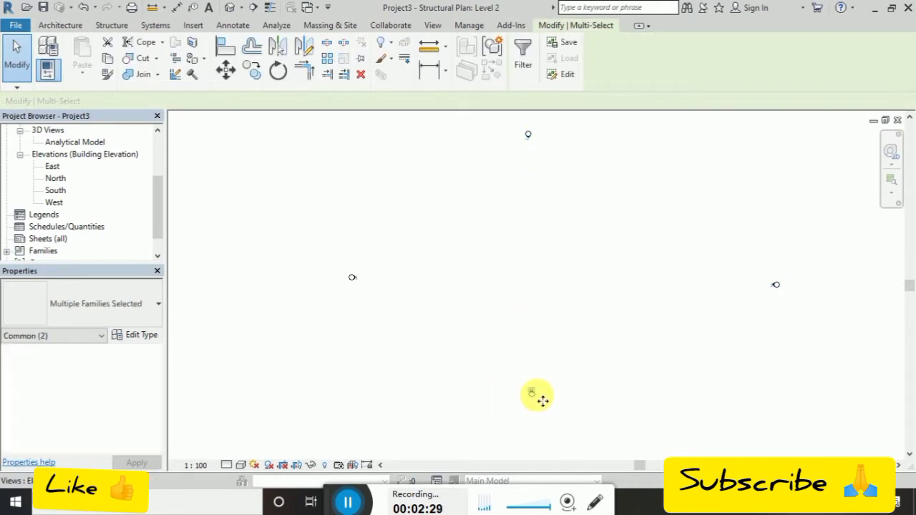
pyautogui.moveTo(535, 396); pyautogui.dragTo(537, 432)
pyautogui.click(580, 323)
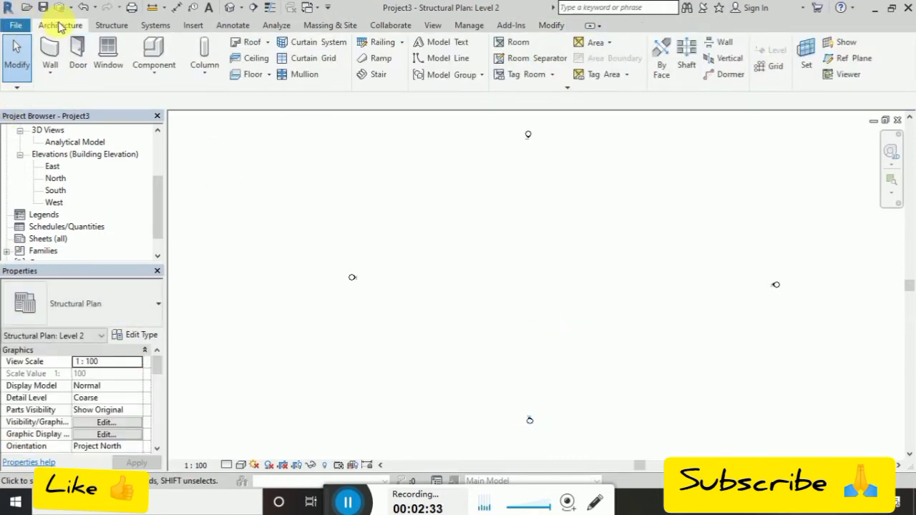
# Activate Wall: Structural from the Structure tab, using Basic Wall Generic - 200mm
pyautogui.click(112, 25)
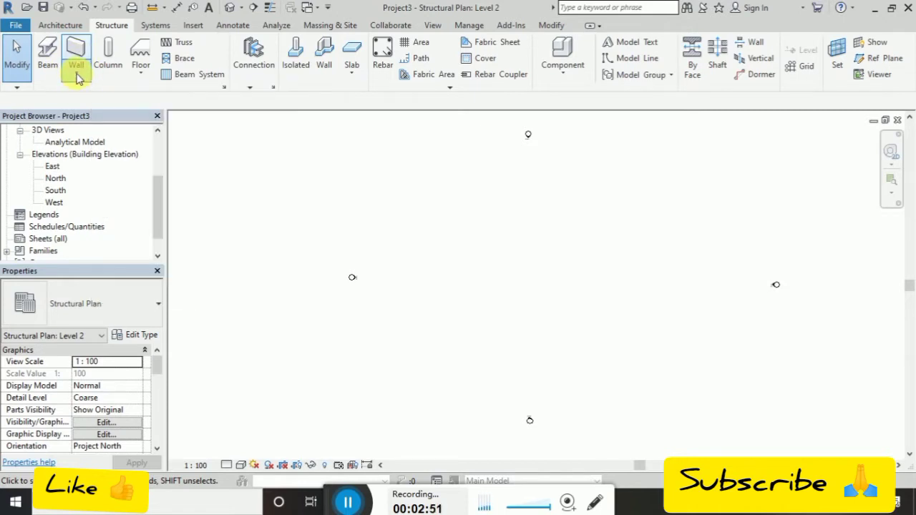
pyautogui.click(77, 77)
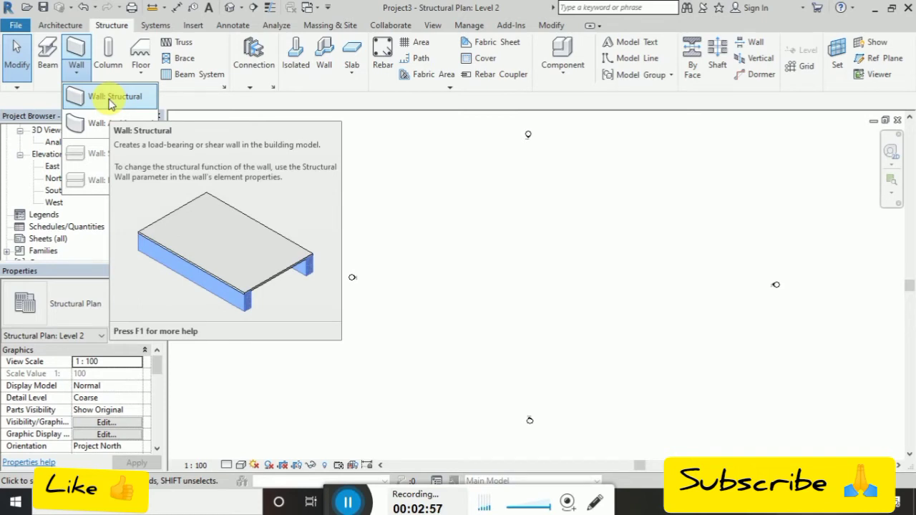
pyautogui.click(111, 105)
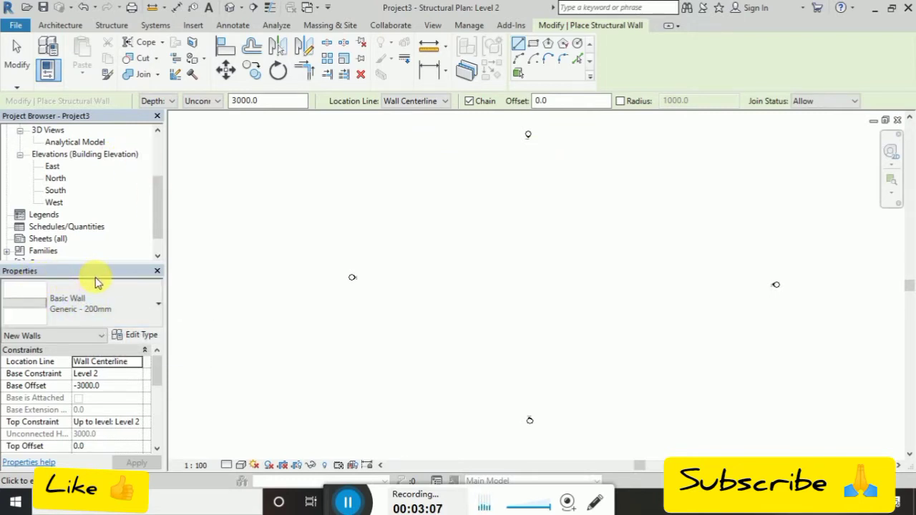
pyautogui.click(115, 309)
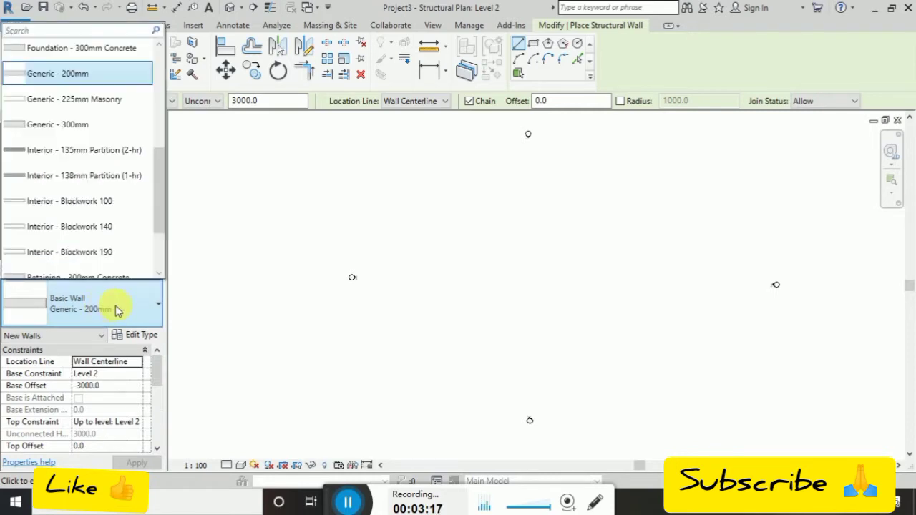
pyautogui.moveTo(158, 184); pyautogui.dragTo(164, 63)
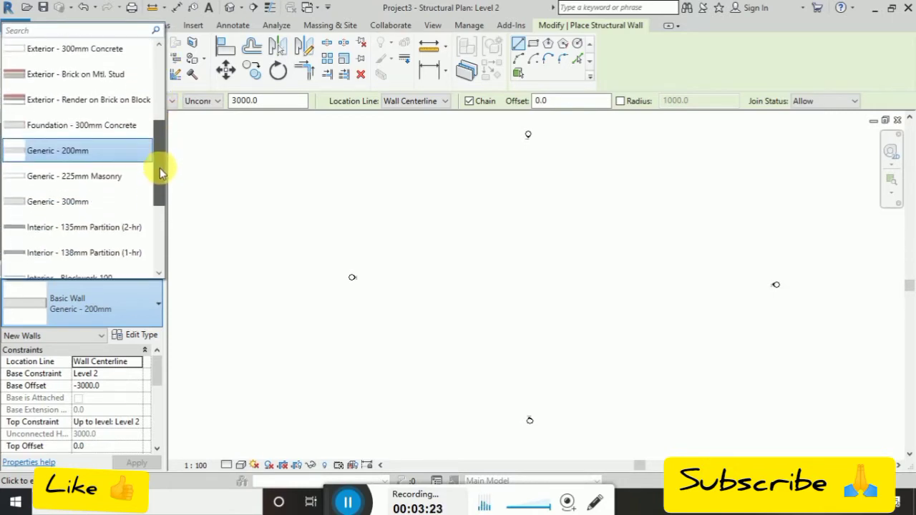
pyautogui.moveTo(163, 112)
pyautogui.mouseDown()
pyautogui.moveTo(160, 209)
pyautogui.moveTo(161, 166)
pyautogui.mouseUp()
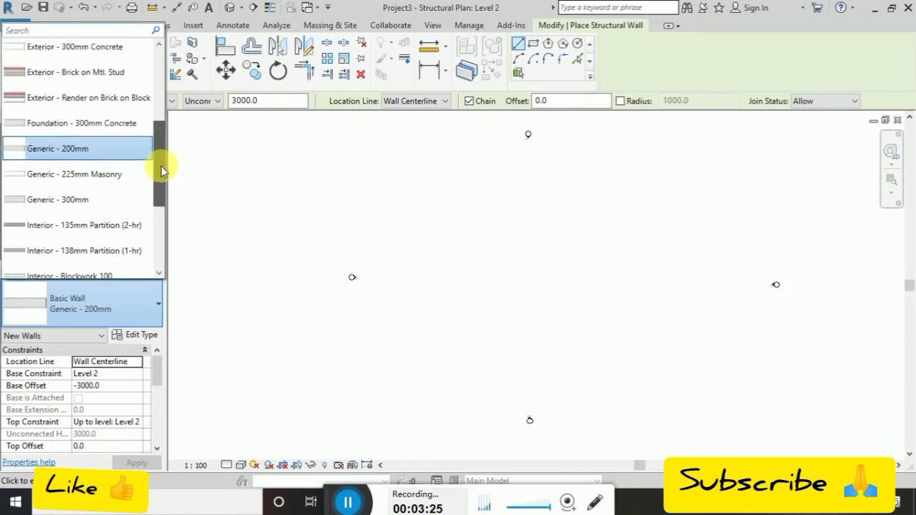
pyautogui.click(55, 149)
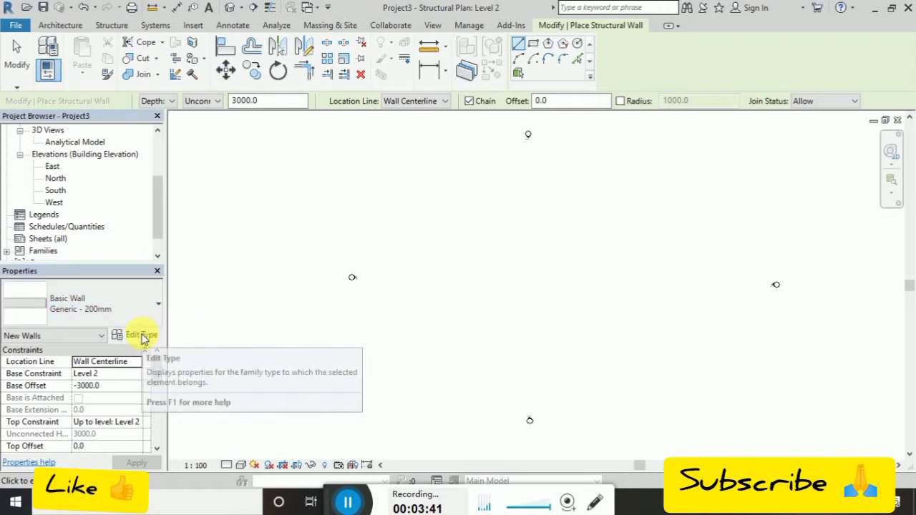
# Duplicate the Generic - 200mm wall type as a new type named 9inch
pyautogui.click(141, 337)
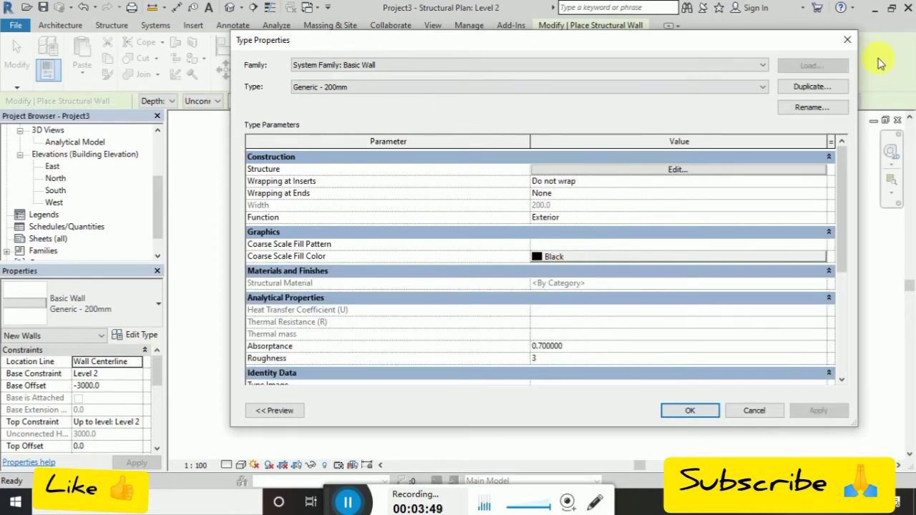
pyautogui.click(813, 87)
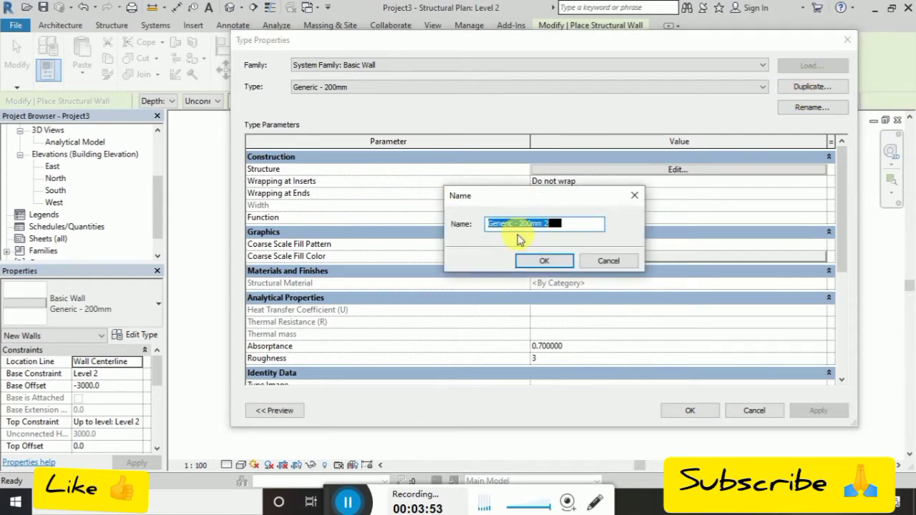
pyautogui.write('9inch')
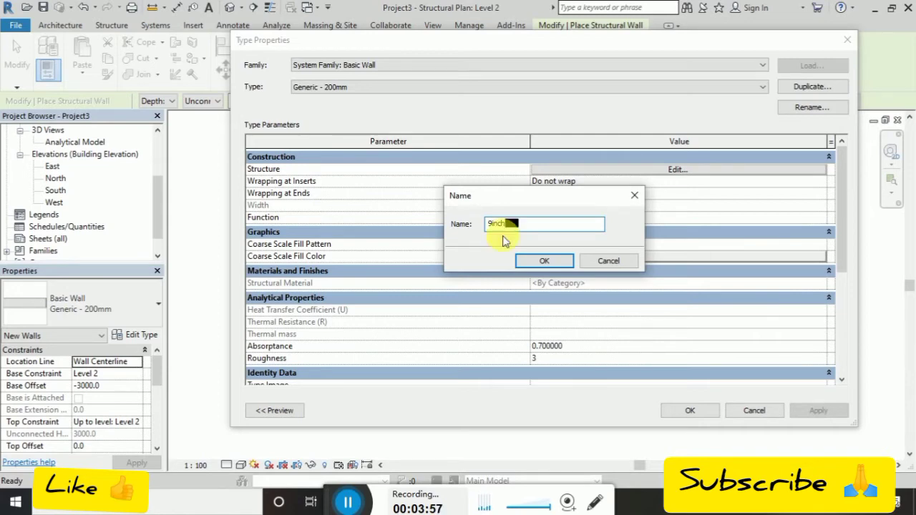
pyautogui.click(530, 262)
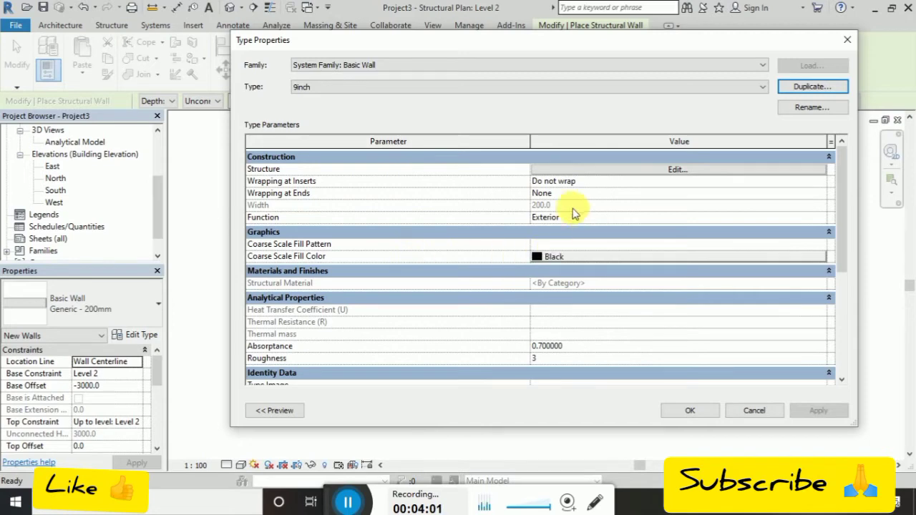
# Set the 9inch type's Structure layer thickness to 9" (228.6) and apply it
pyautogui.click(675, 170)
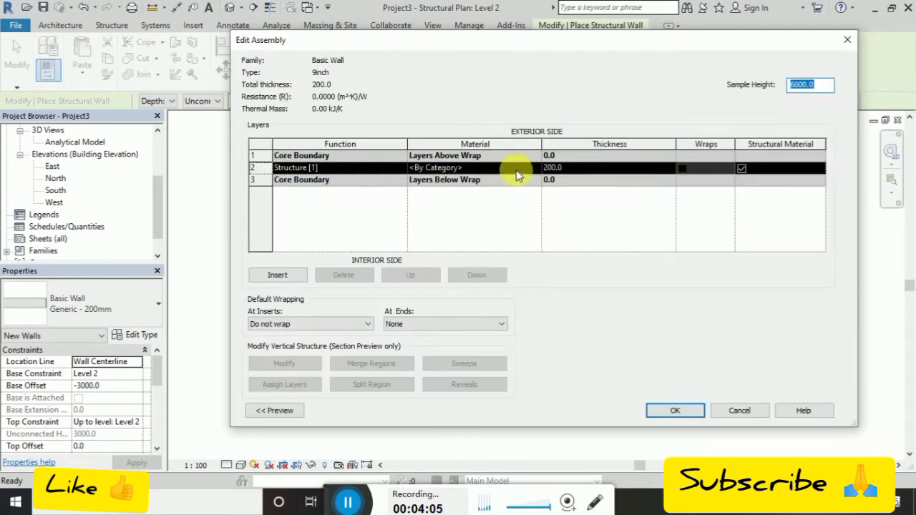
pyautogui.click(577, 169)
pyautogui.write('9"')
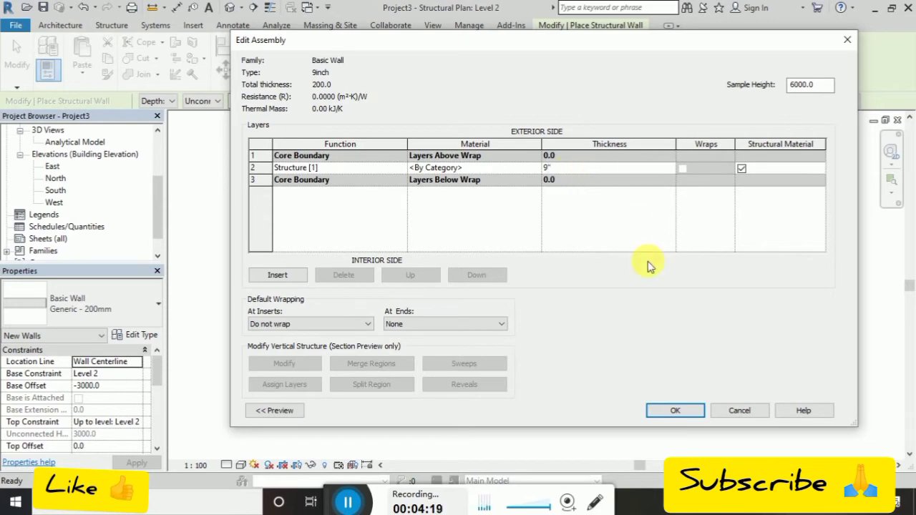
pyautogui.click(678, 412)
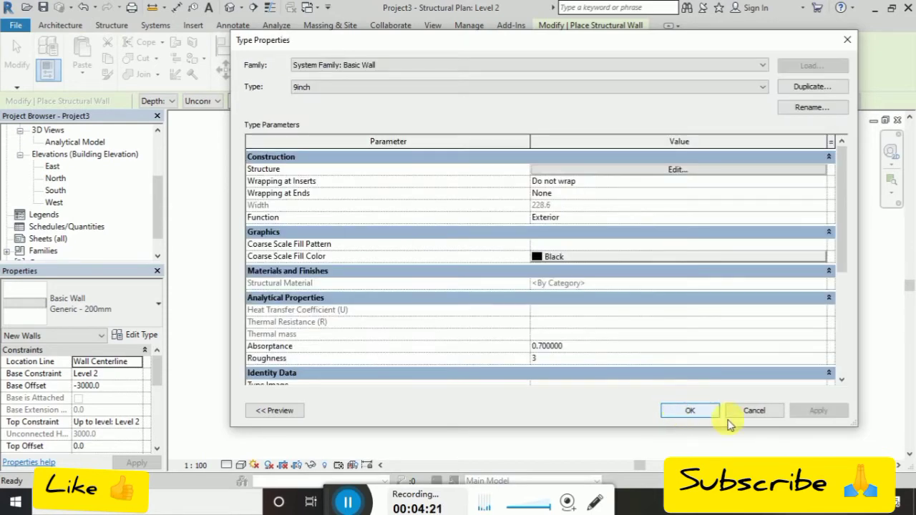
pyautogui.click(699, 413)
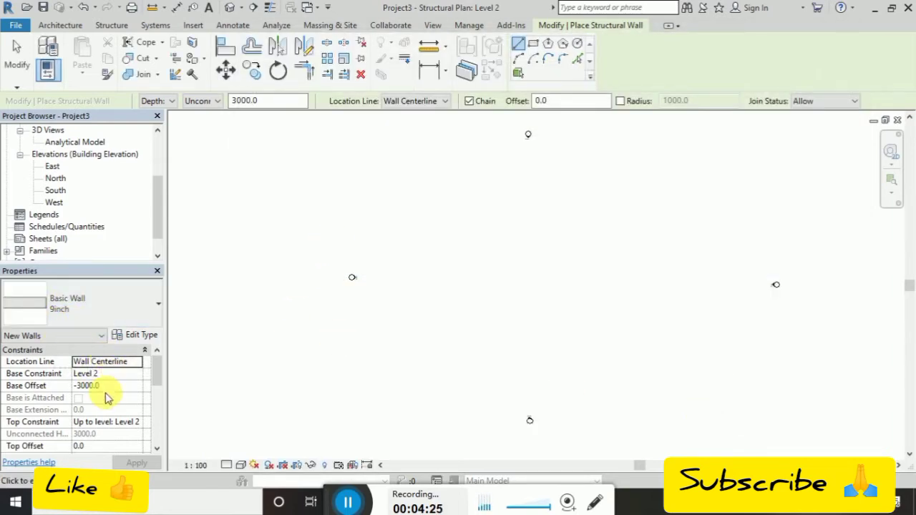
# Set the wall Base Constraint to Level 1, keeping Wall Centerline as location line
pyautogui.click(140, 377)
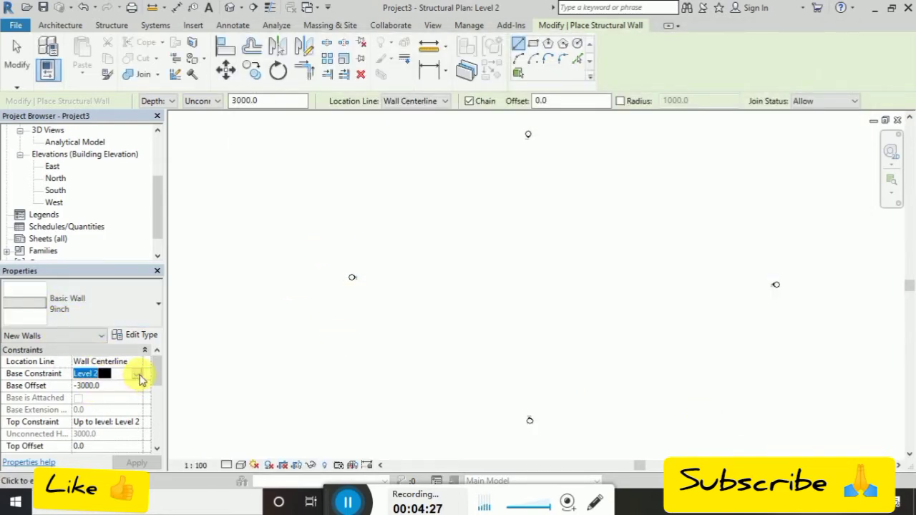
pyautogui.click(138, 374)
pyautogui.click(110, 386)
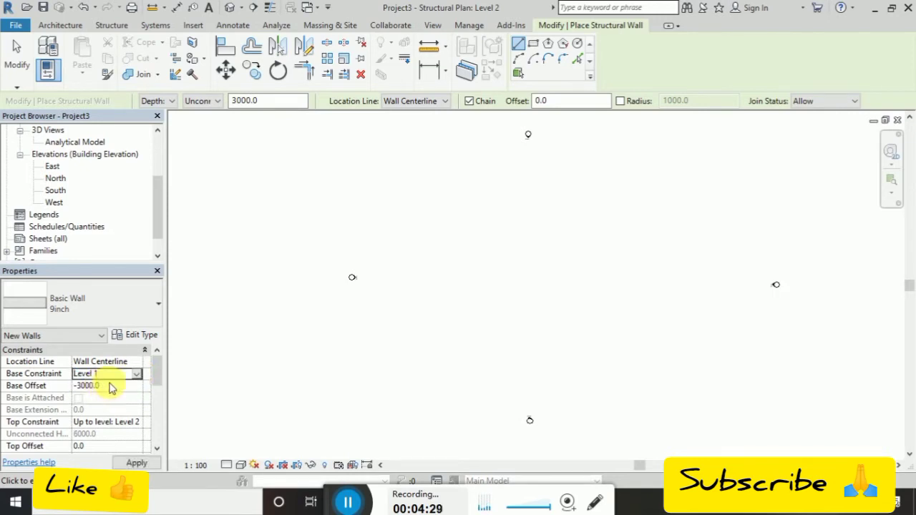
pyautogui.click(112, 387)
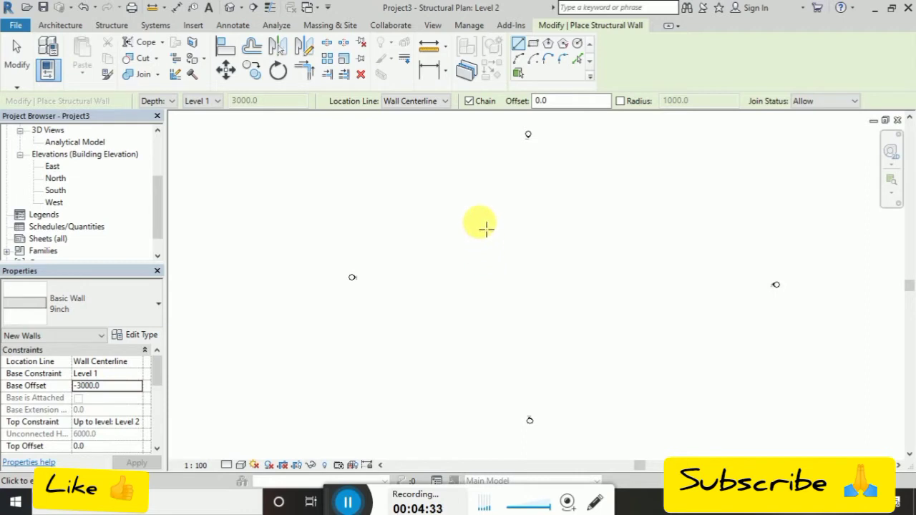
pyautogui.moveTo(530, 228); pyautogui.dragTo(488, 250, button='middle')
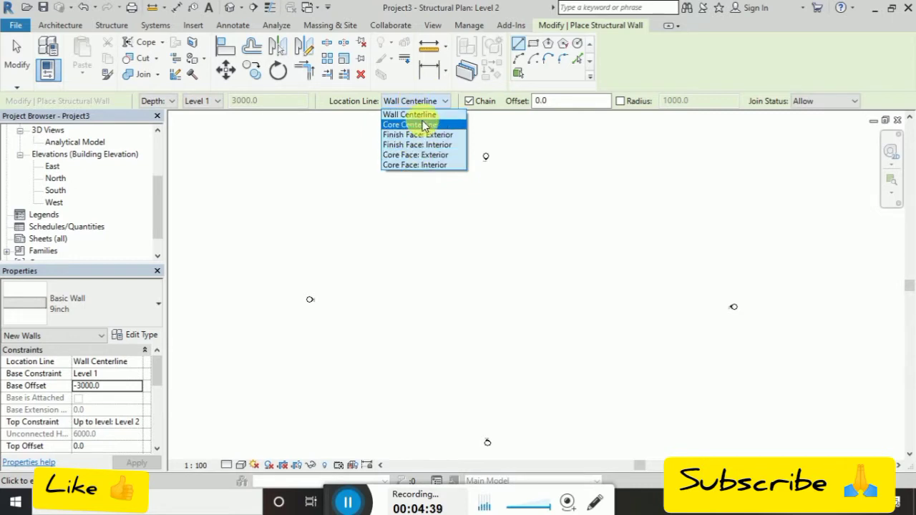
pyautogui.click(422, 114)
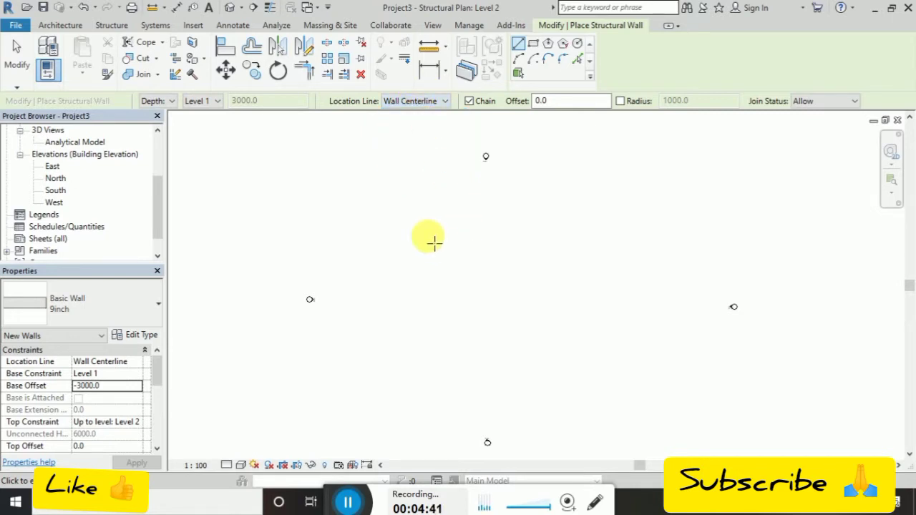
# Draw the top walls with their small step, then the wall running down the side
pyautogui.click(409, 236)
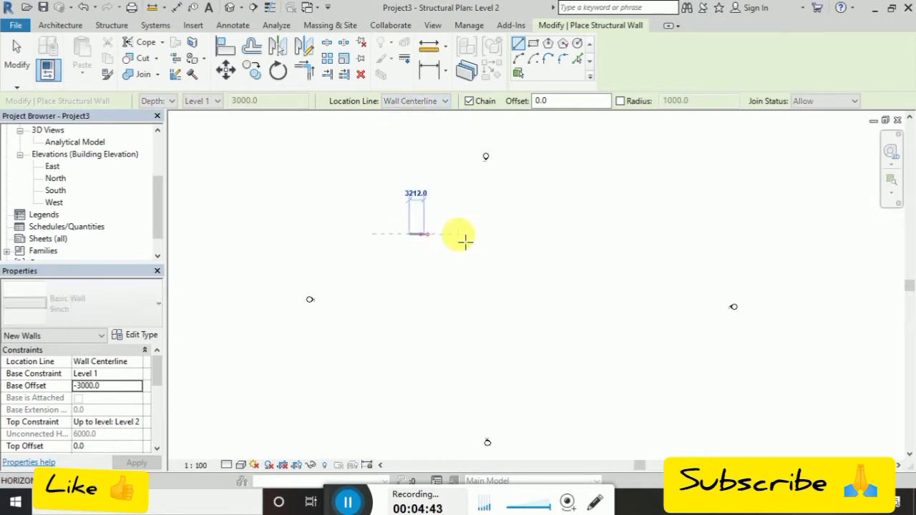
pyautogui.scroll(3, 504, 236)
pyautogui.click(504, 237)
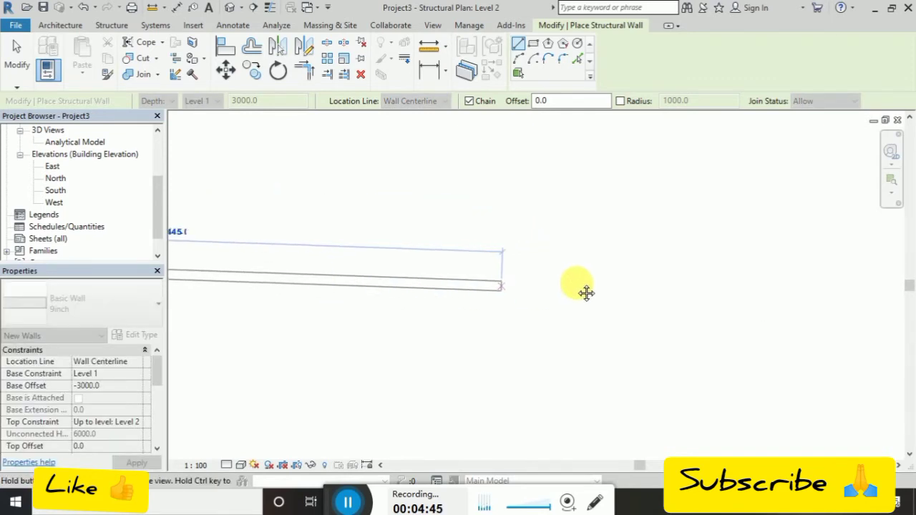
pyautogui.scroll(1, 429, 265)
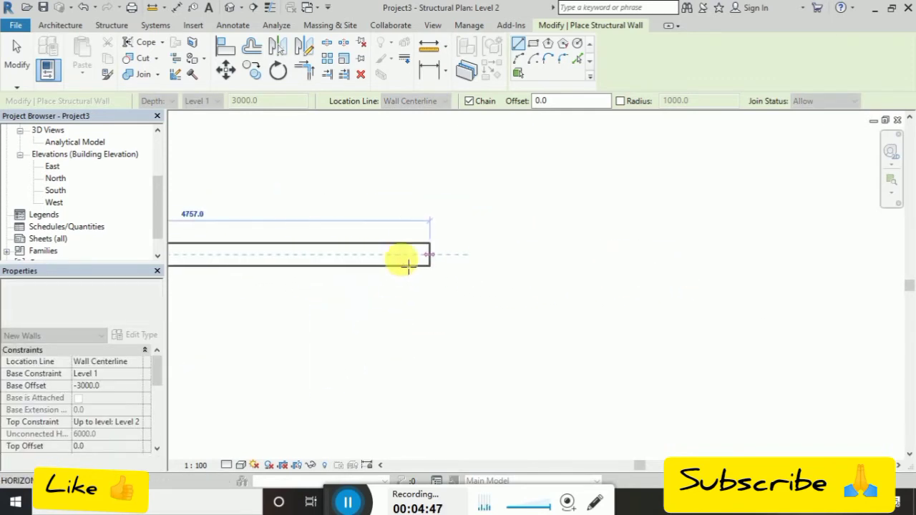
pyautogui.scroll(2, 404, 258)
pyautogui.scroll(2, 419, 297)
pyautogui.scroll(-2, 501, 258)
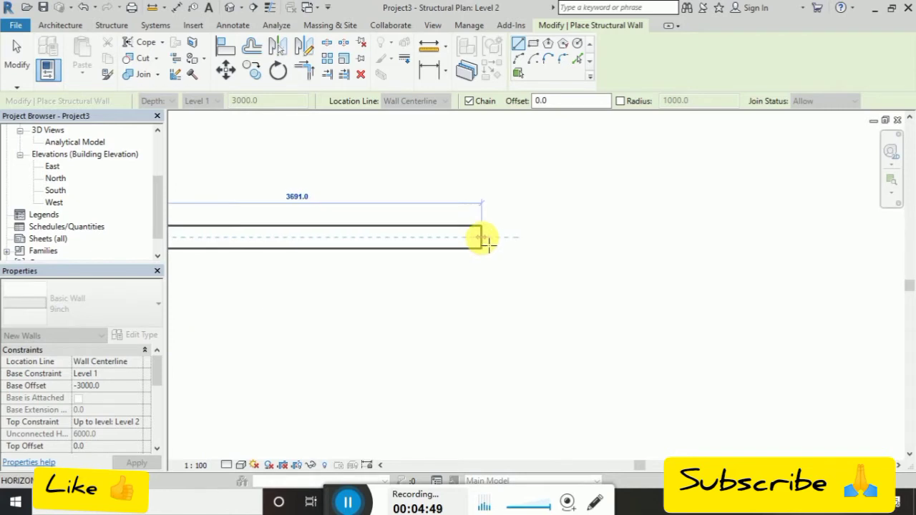
pyautogui.scroll(-1, 501, 265)
pyautogui.scroll(2, 508, 239)
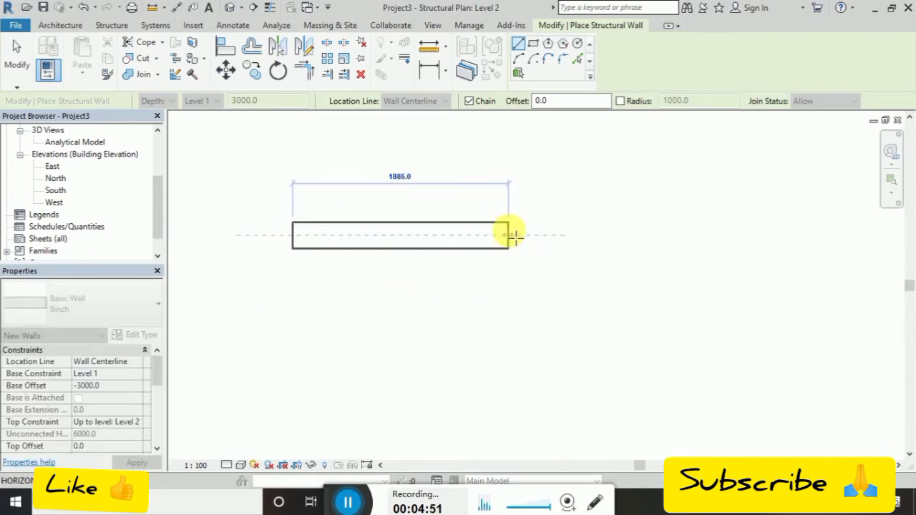
pyautogui.click(513, 235)
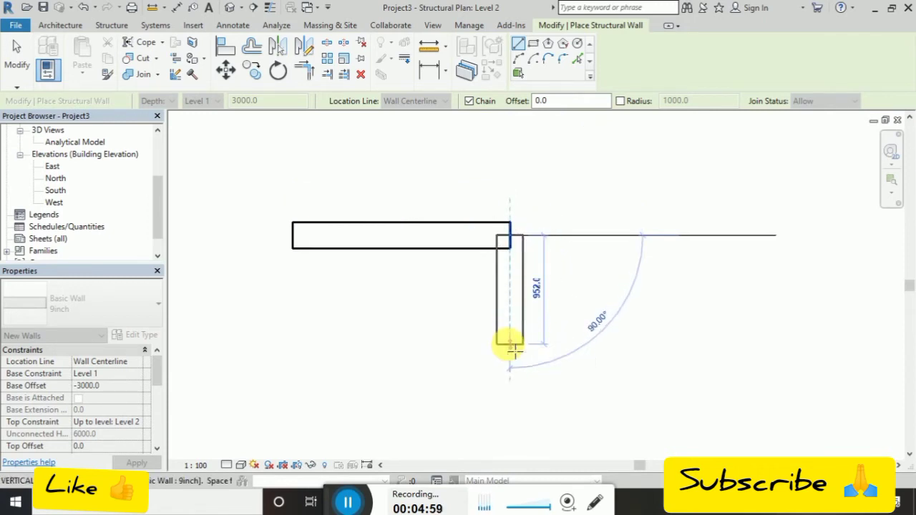
pyautogui.click(510, 347)
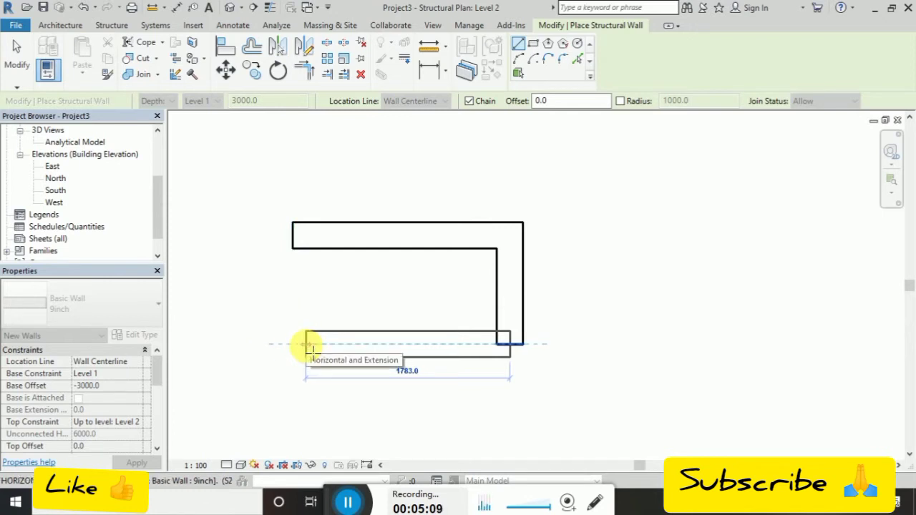
# Add a 3000-long wall, then close the loop back at the starting corner
pyautogui.write('3')
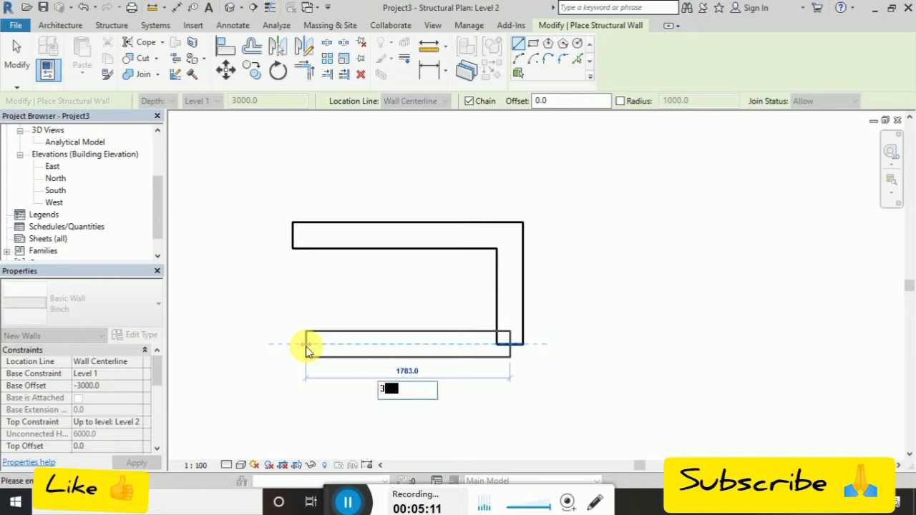
pyautogui.write('000')
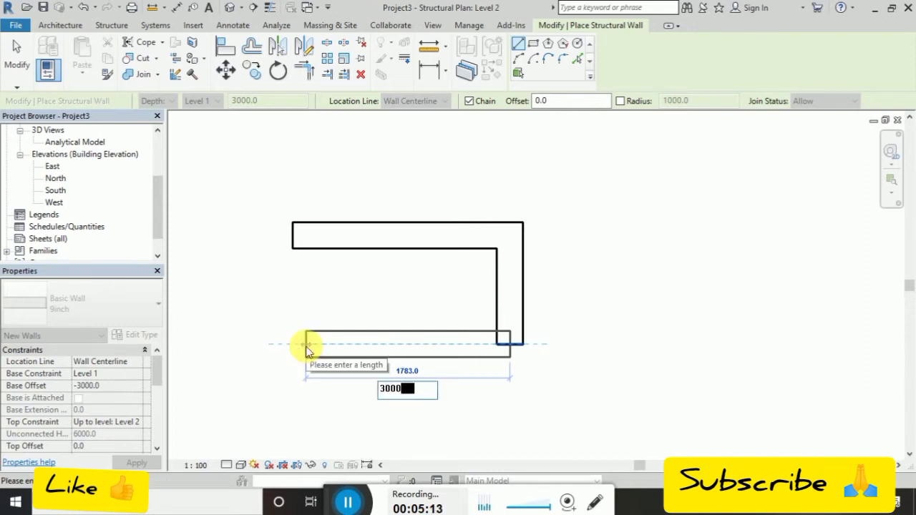
pyautogui.press('Return')
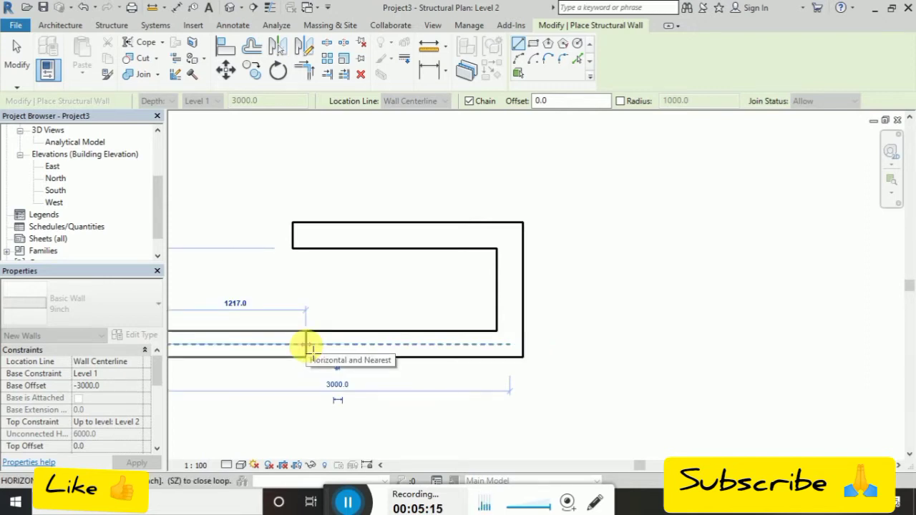
pyautogui.scroll(-3, 358, 358)
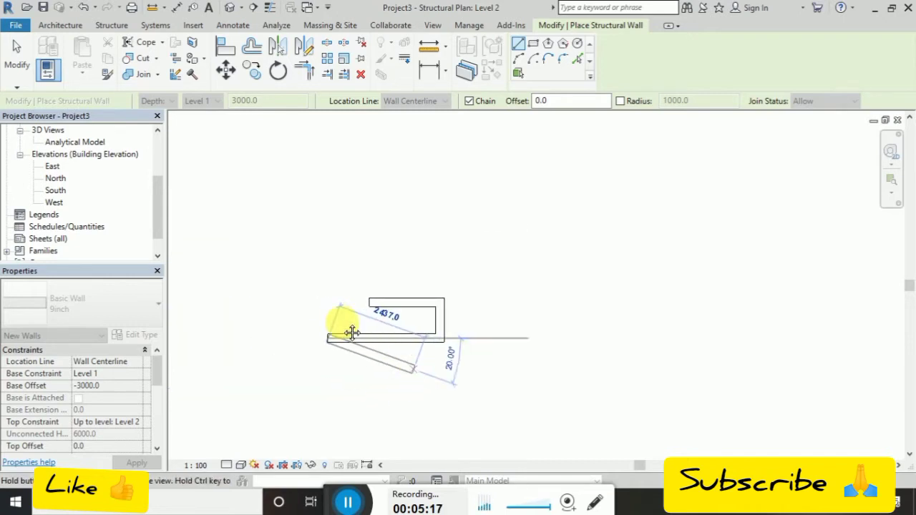
pyautogui.scroll(2, 347, 319)
pyautogui.scroll(2, 342, 313)
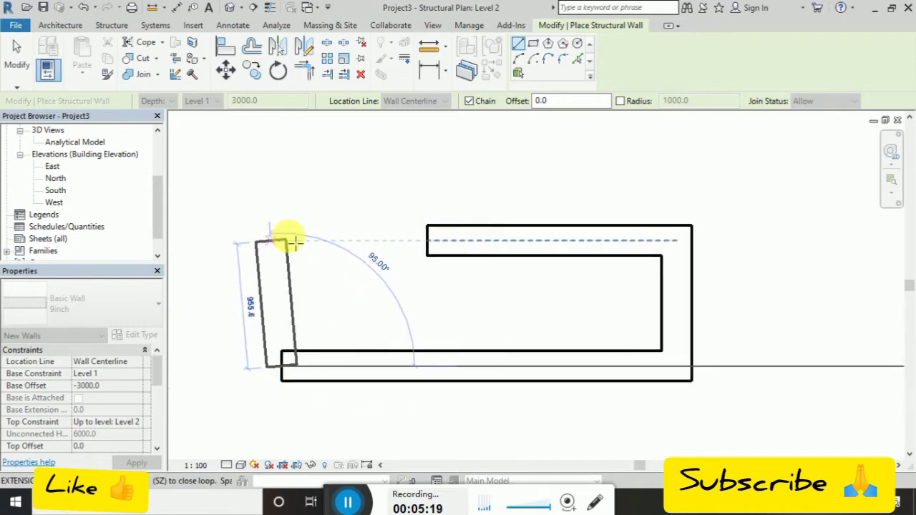
pyautogui.click(282, 227)
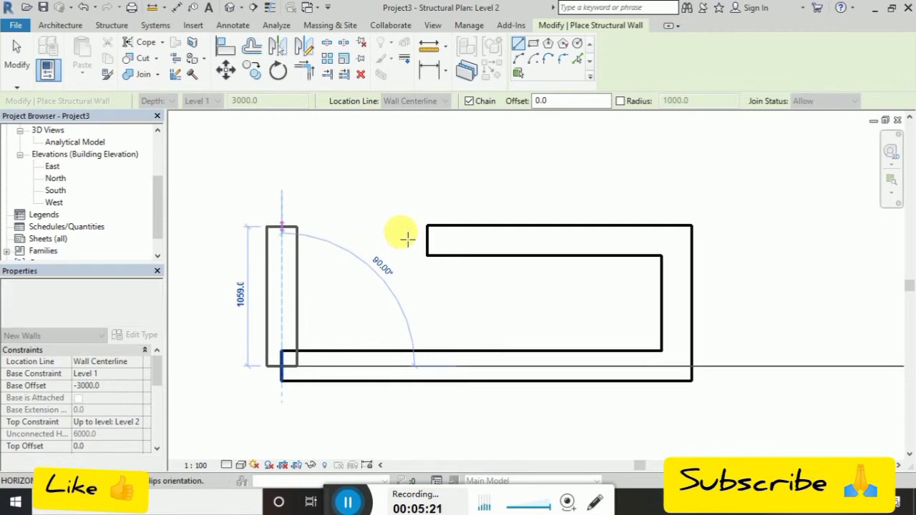
pyautogui.click(428, 228)
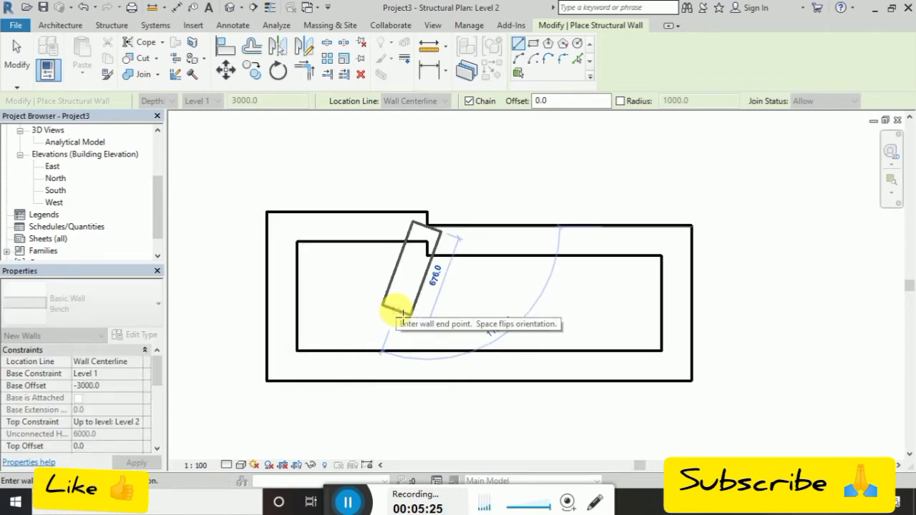
pyautogui.press('Escape')
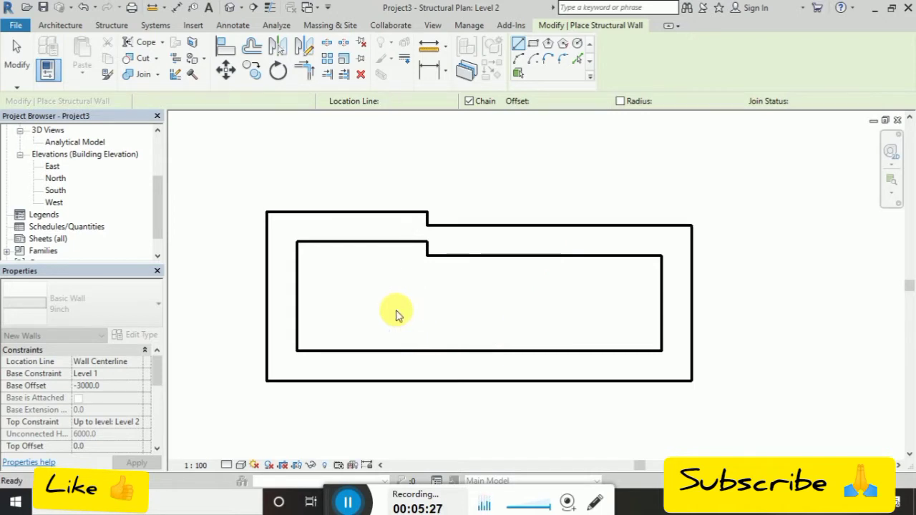
# Restart Structural Wall with Core Face: Exterior location line and start a wall to the right
pyautogui.press('c')
pyautogui.press('l')
pyautogui.scroll(-1, 501, 348)
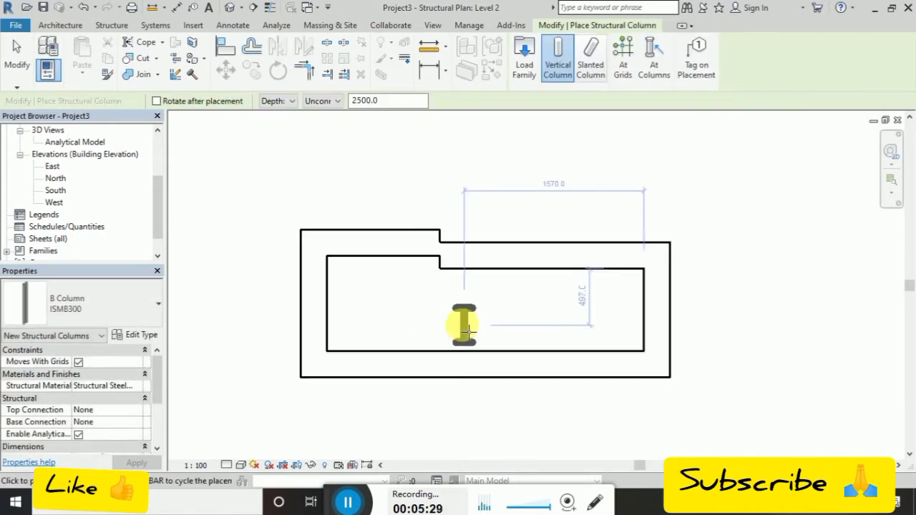
pyautogui.press('Escape')
pyautogui.press('w')
pyautogui.press('a')
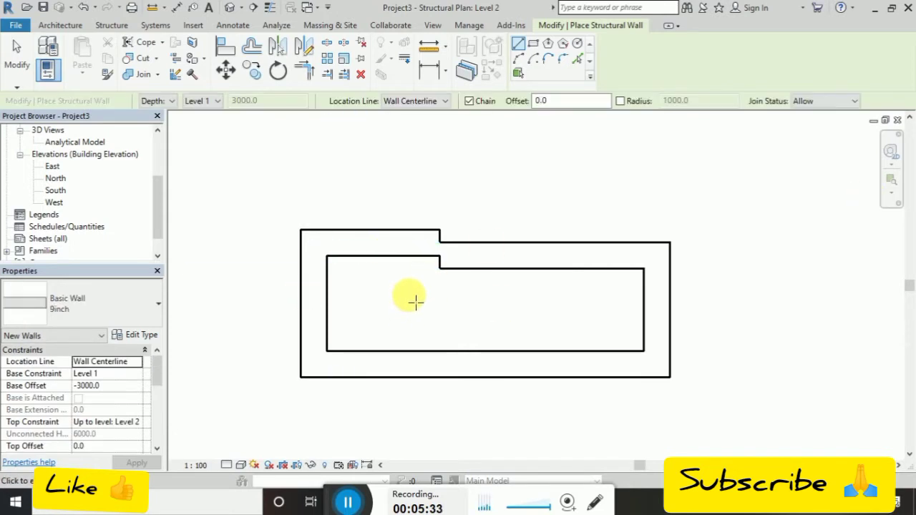
pyautogui.click(415, 100)
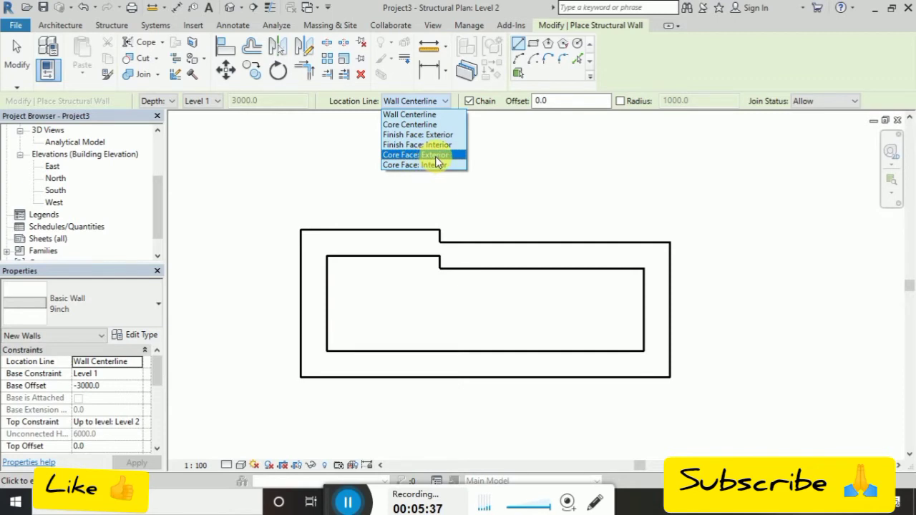
pyautogui.click(435, 156)
pyautogui.moveTo(587, 200); pyautogui.dragTo(375, 217, button='middle')
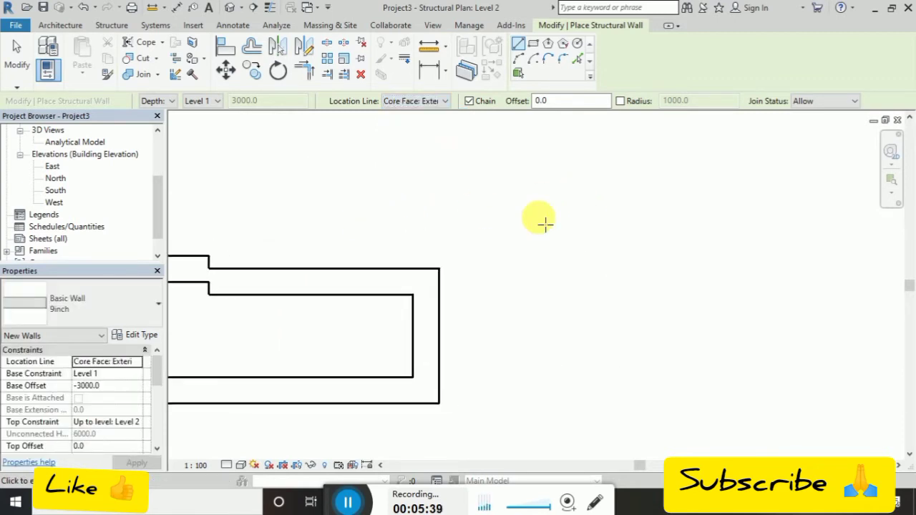
pyautogui.click(502, 230)
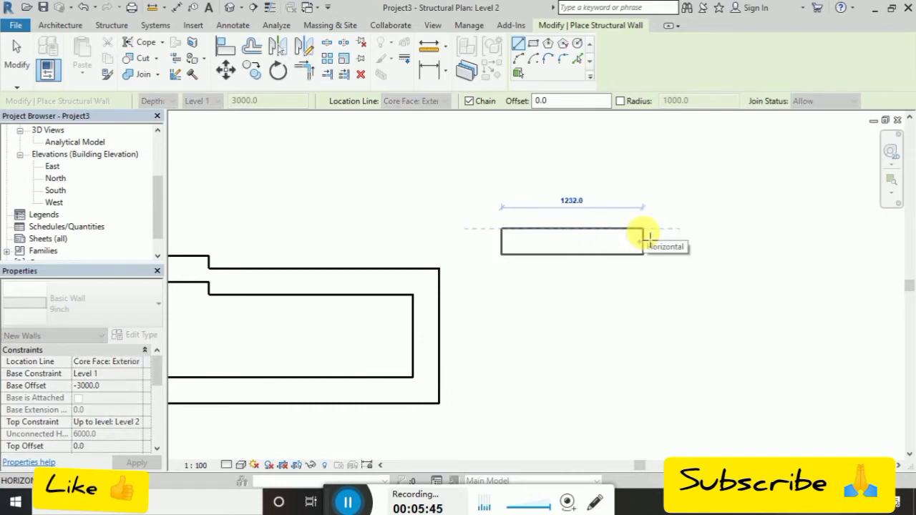
# Draw a four-wall rectangular enclosure overlapping the first outline
pyautogui.click(645, 237)
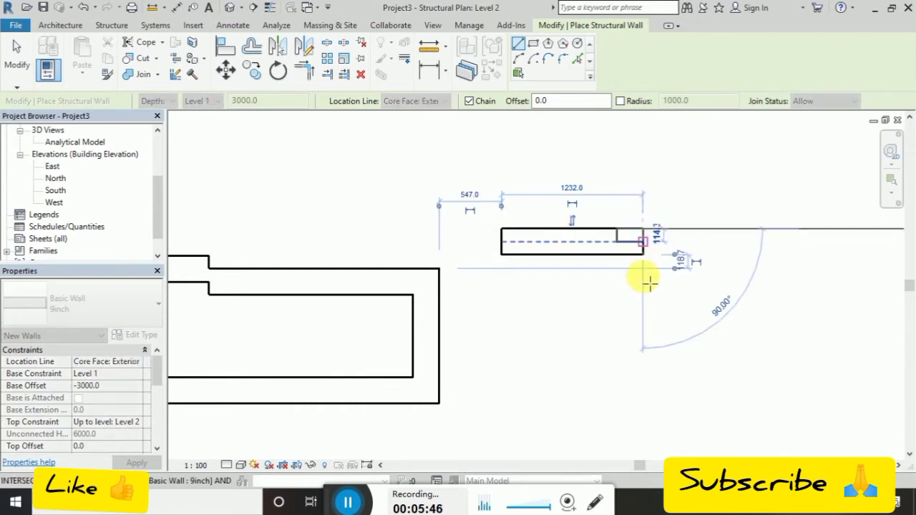
pyautogui.click(644, 353)
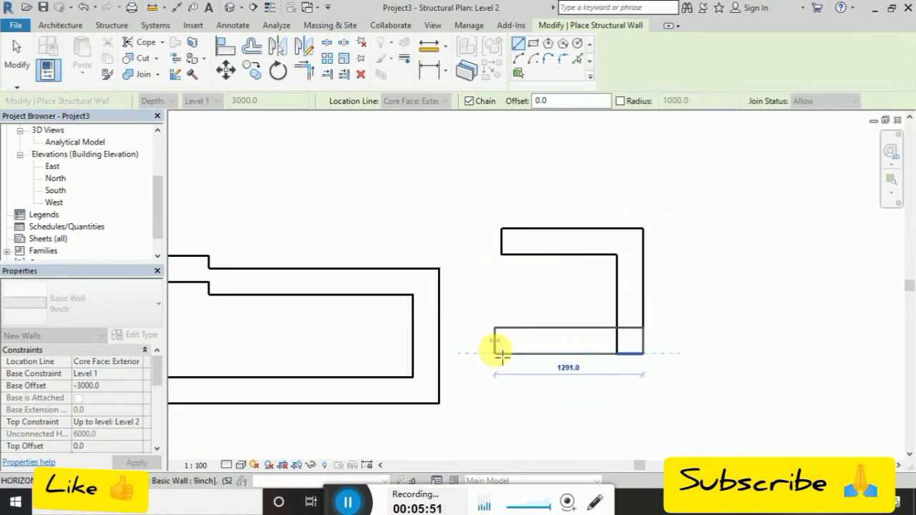
pyautogui.click(501, 353)
pyautogui.click(509, 239)
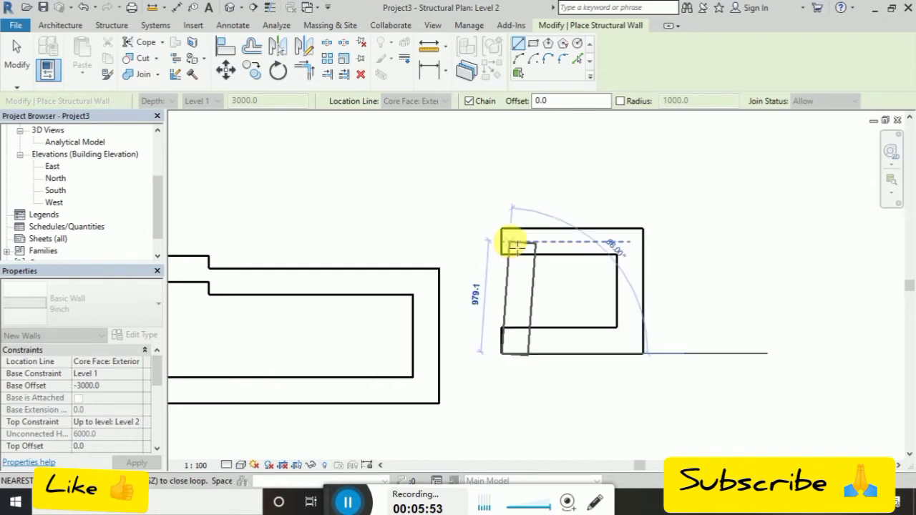
pyautogui.press('s')
pyautogui.press('z')
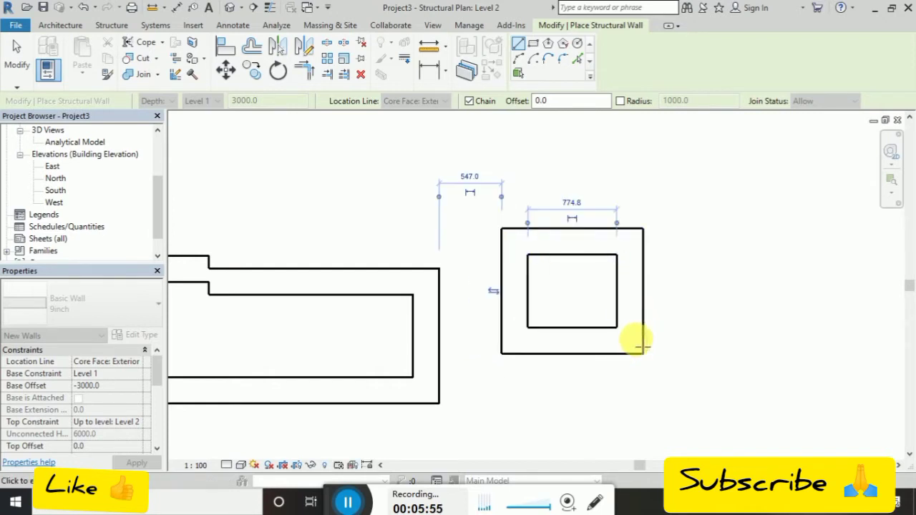
# Change the enclosure's 774.8 width dimension to 3000
pyautogui.scroll(3, 583, 214)
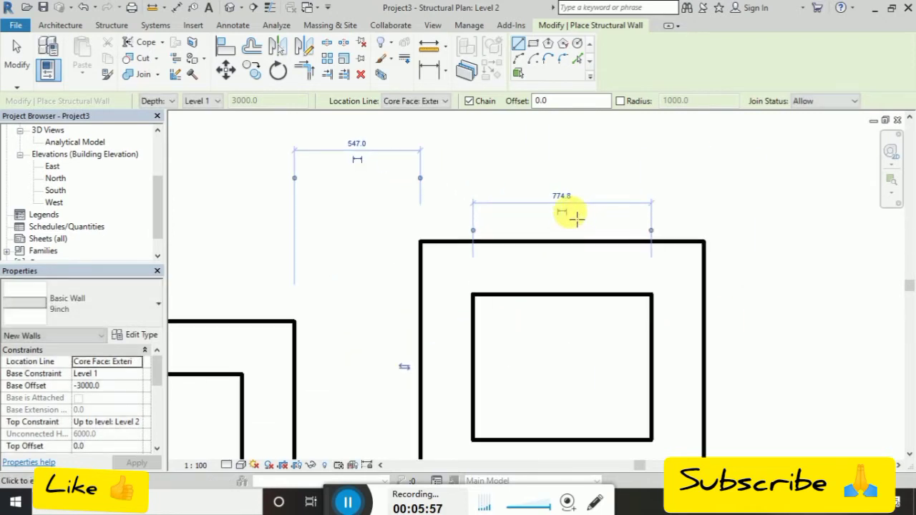
pyautogui.click(558, 195)
pyautogui.click(565, 200)
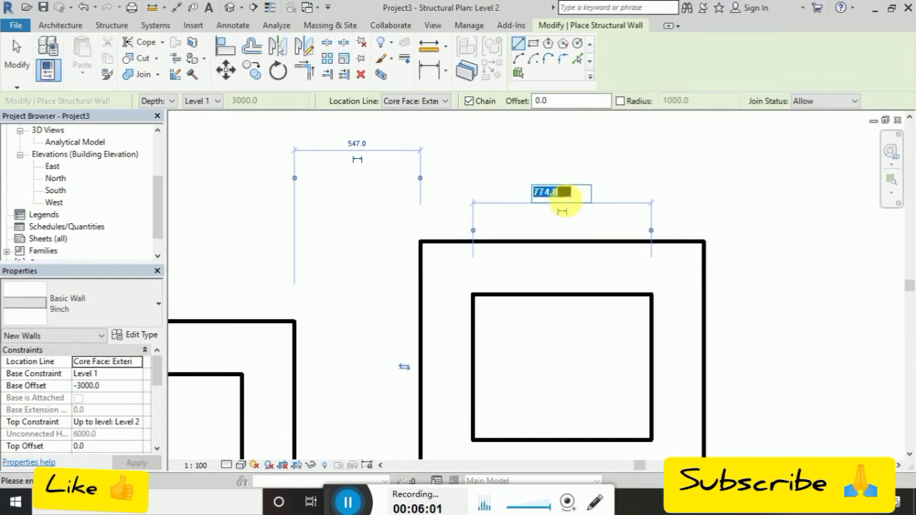
pyautogui.write('3000')
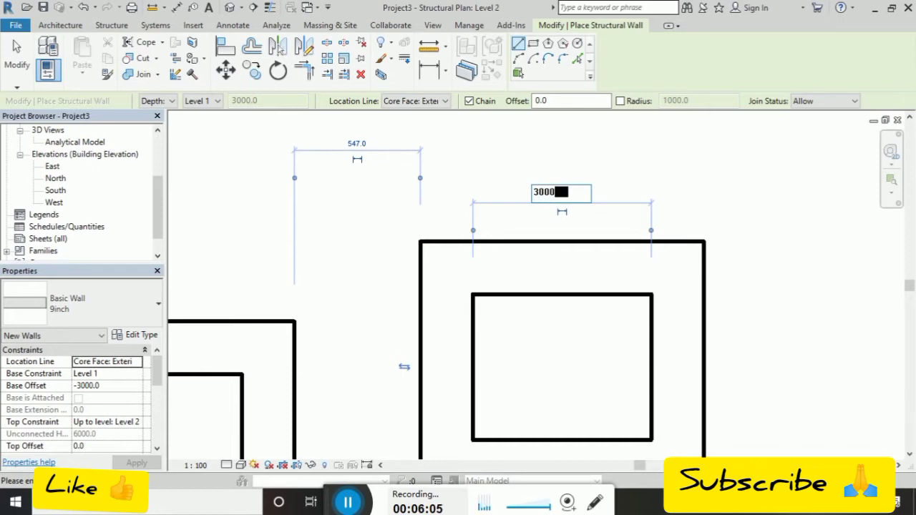
pyautogui.press('Return')
pyautogui.scroll(-1, 577, 206)
pyautogui.scroll(-3, 590, 236)
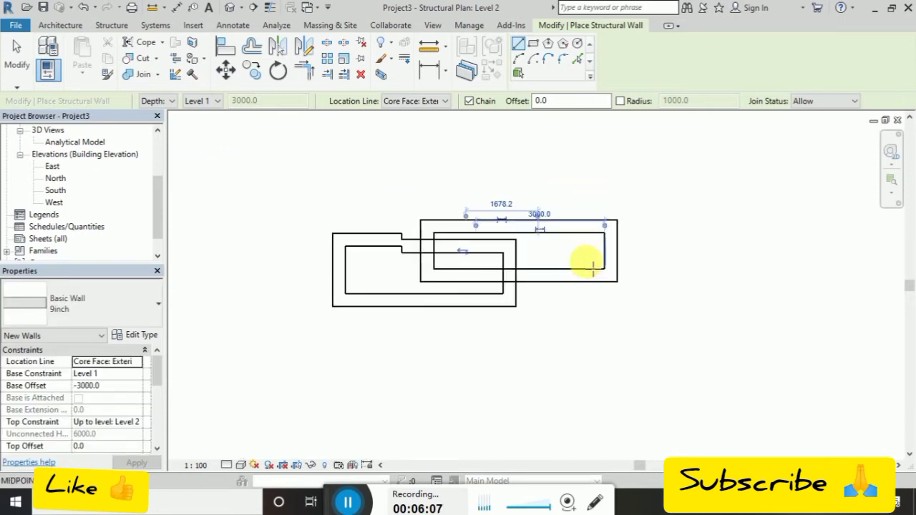
pyautogui.scroll(-2, 501, 265)
pyautogui.scroll(2, 571, 246)
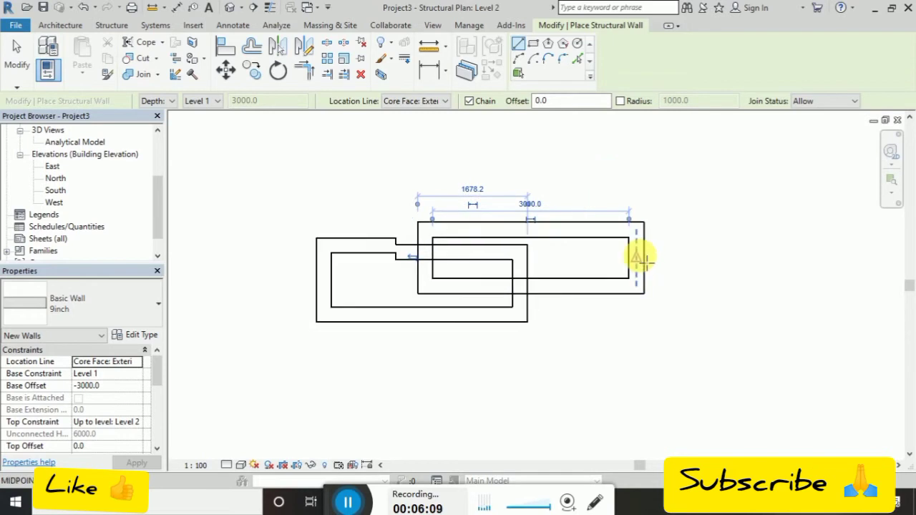
pyautogui.scroll(1, 640, 254)
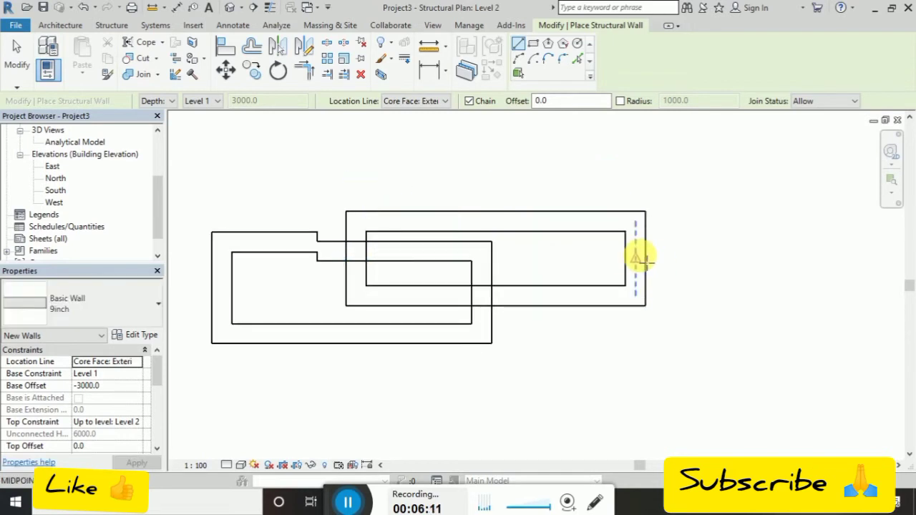
pyautogui.press('Escape')
pyautogui.press('Escape')
# Move the enclosure's top wall by setting its dimension to 2000
pyautogui.click(635, 262)
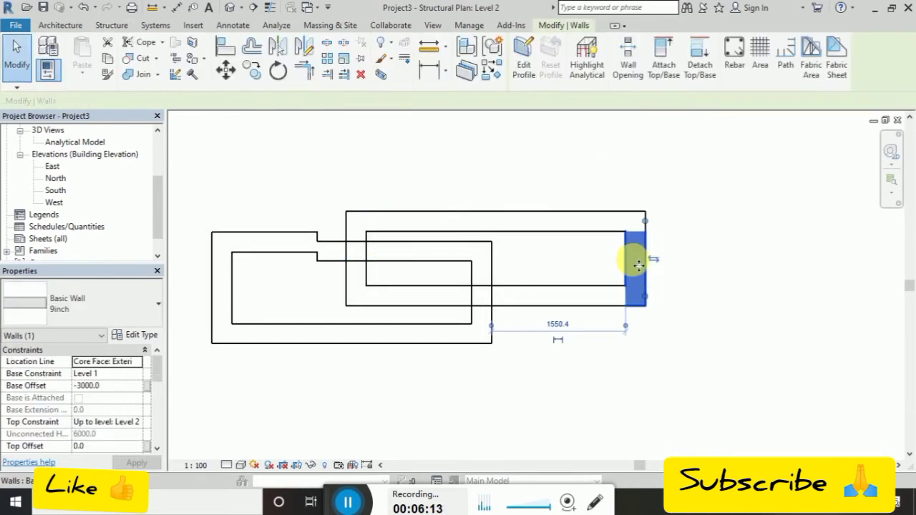
pyautogui.click(577, 223)
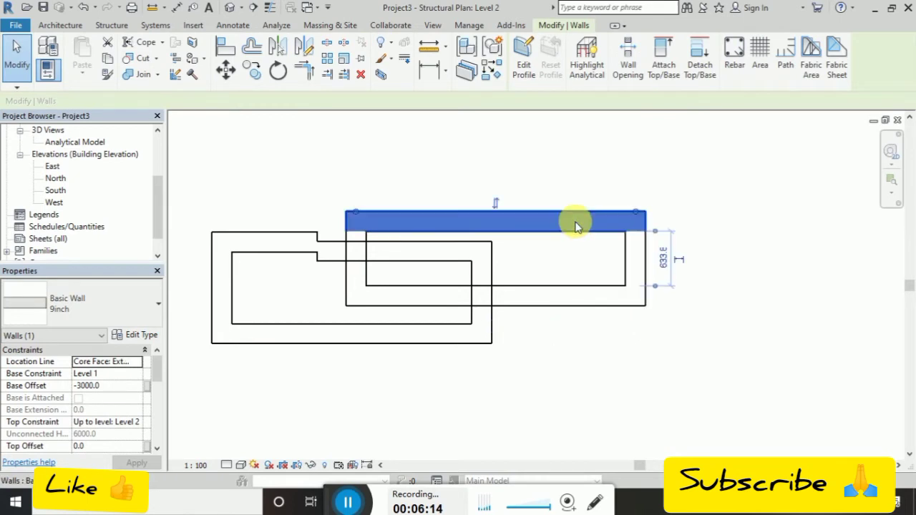
pyautogui.click(663, 268)
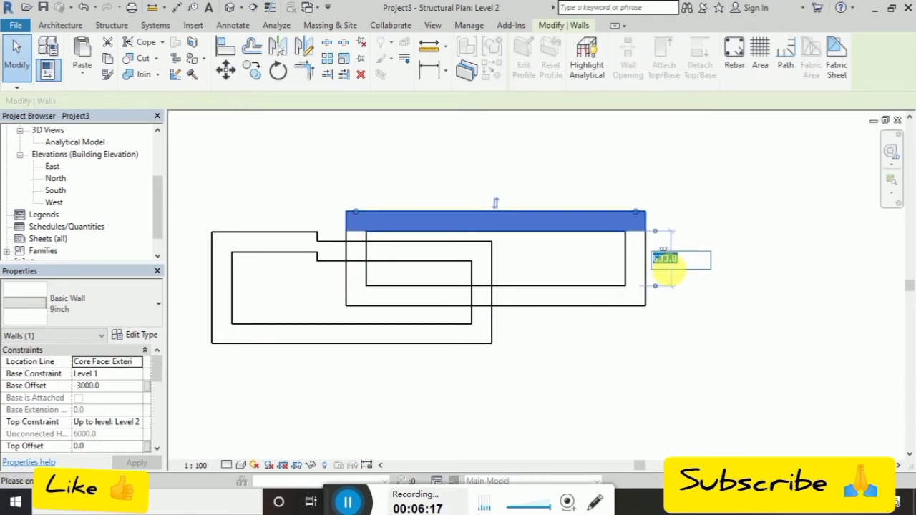
pyautogui.write('2000')
pyautogui.press('Return')
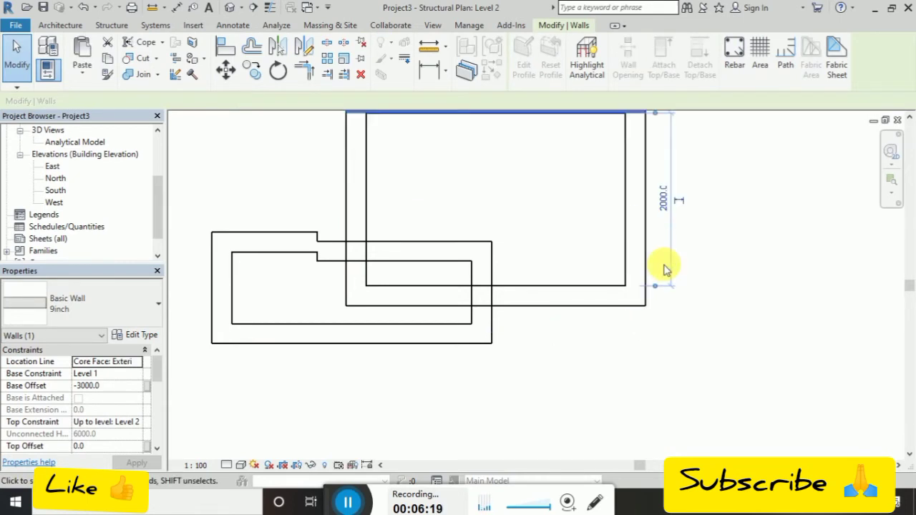
pyautogui.scroll(-2, 736, 224)
pyautogui.click(736, 225)
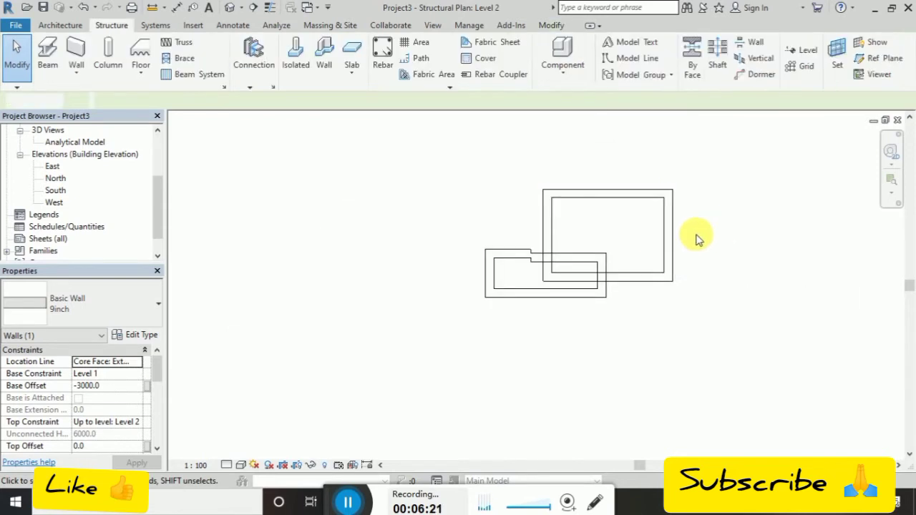
pyautogui.scroll(4, 645, 229)
pyautogui.scroll(-3, 712, 213)
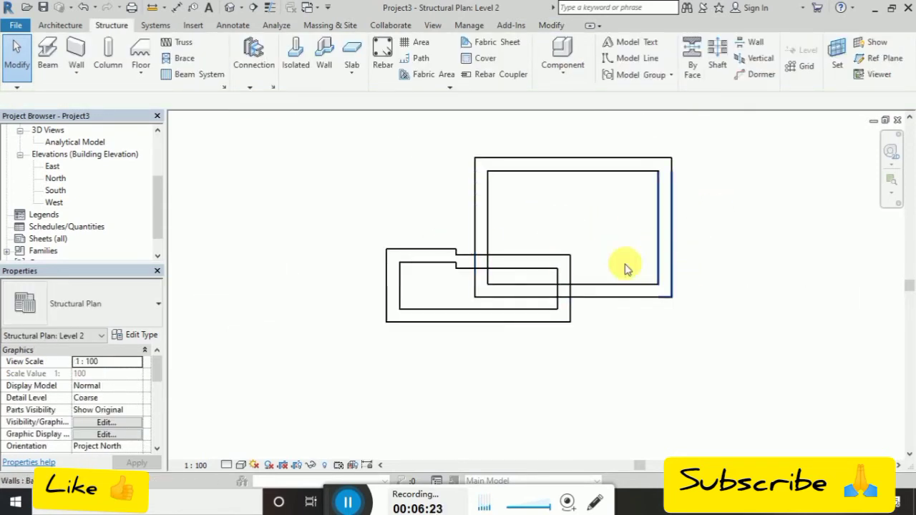
# Delete the stepped outline's walls, including the short vertical and leftover bottom walls
pyautogui.moveTo(382, 231)
pyautogui.mouseDown()
pyautogui.moveTo(447, 321)
pyautogui.moveTo(452, 315)
pyautogui.mouseUp()
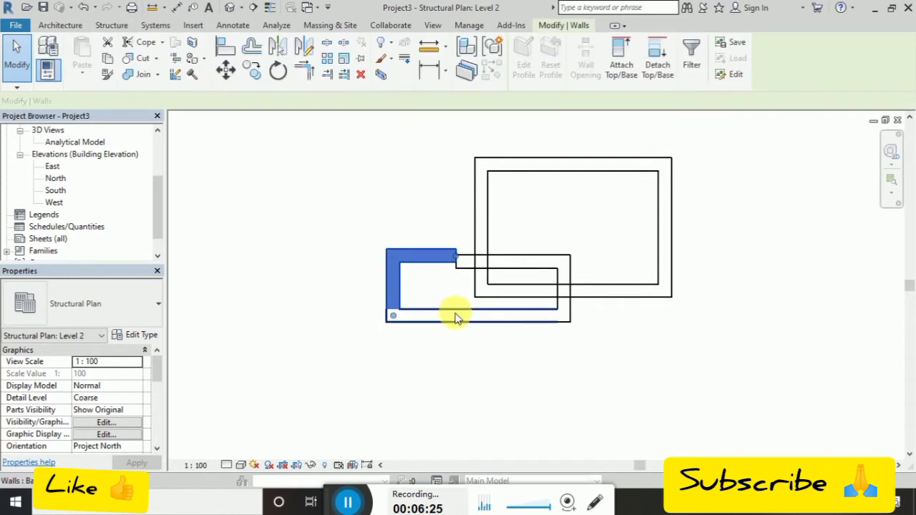
pyautogui.moveTo(466, 321); pyautogui.dragTo(426, 341, button='middle')
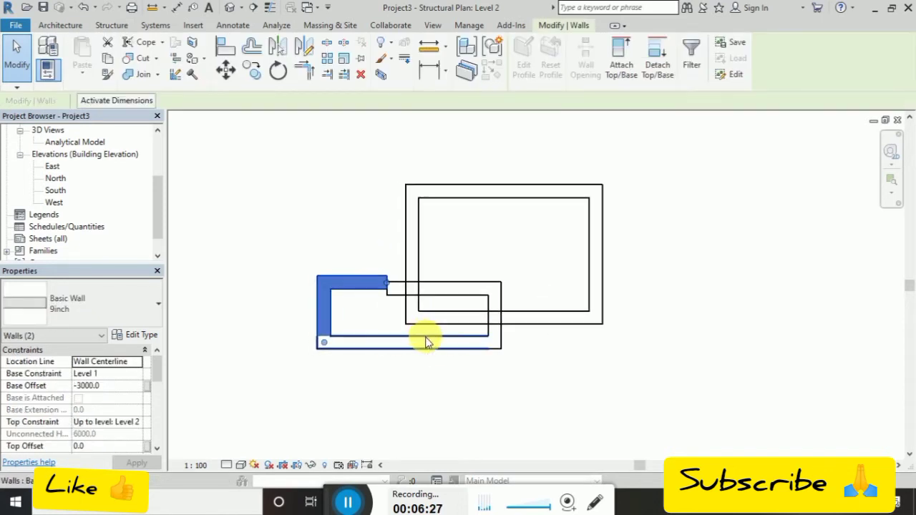
pyautogui.press('Delete')
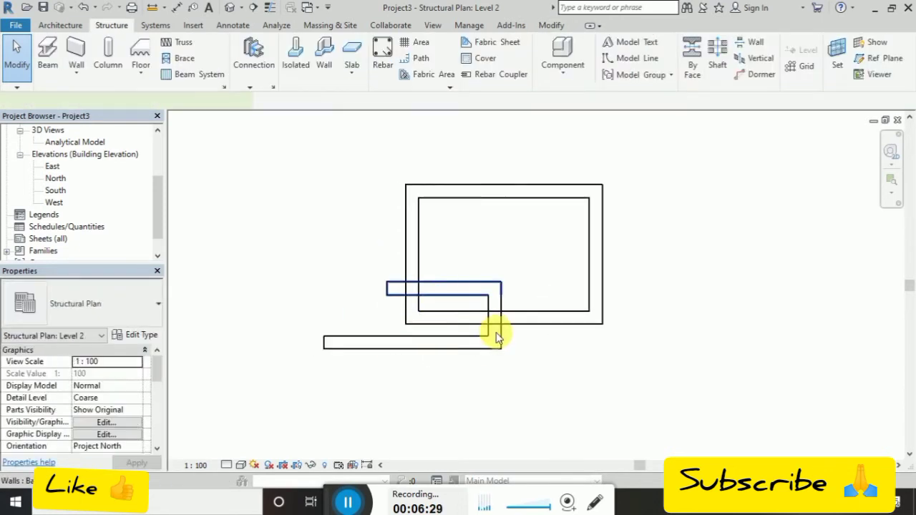
pyautogui.click(497, 333)
pyautogui.press('Delete')
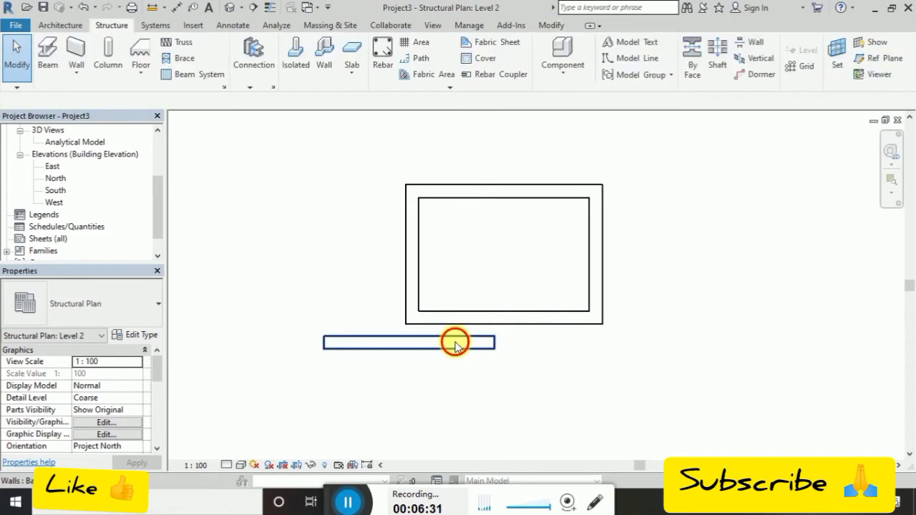
pyautogui.click(458, 343)
pyautogui.press('Delete')
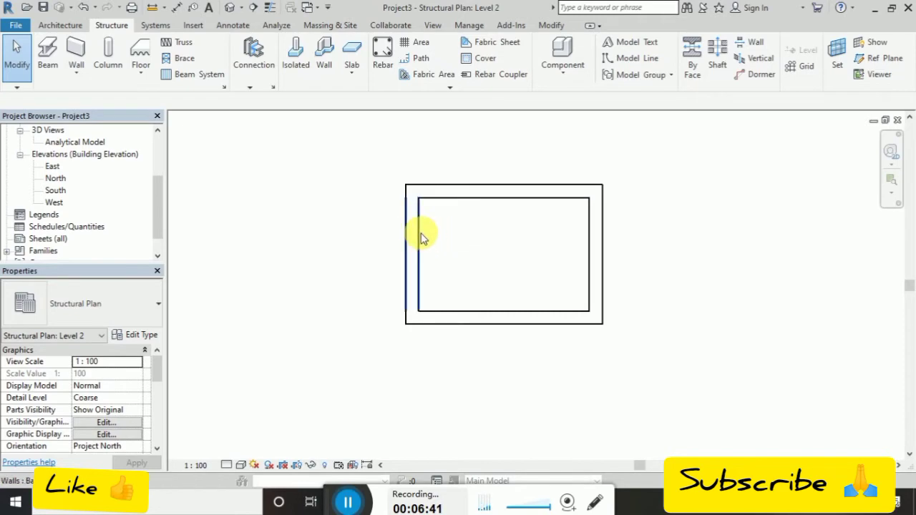
pyautogui.click(140, 339)
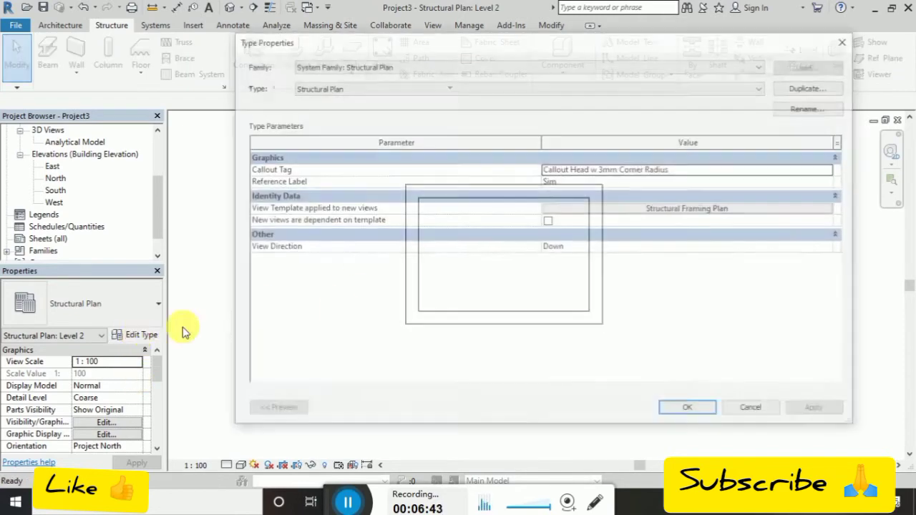
pyautogui.click(752, 411)
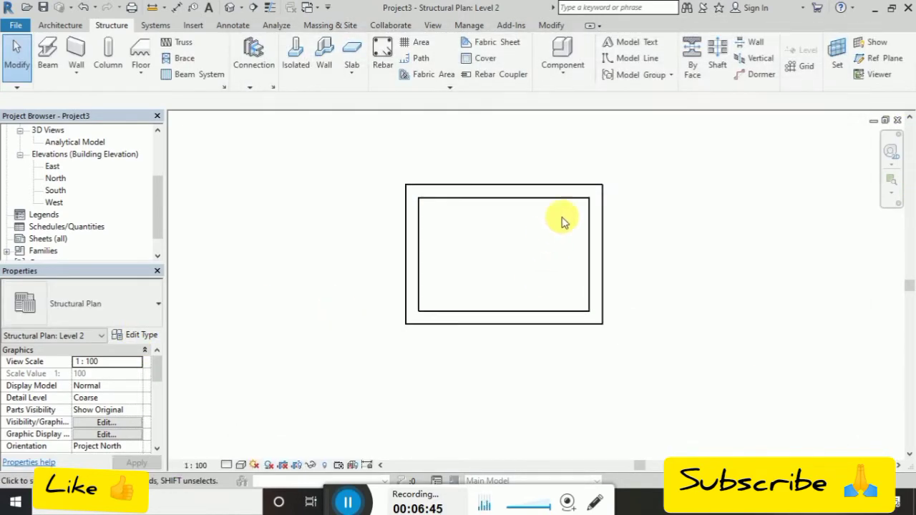
pyautogui.click(577, 197)
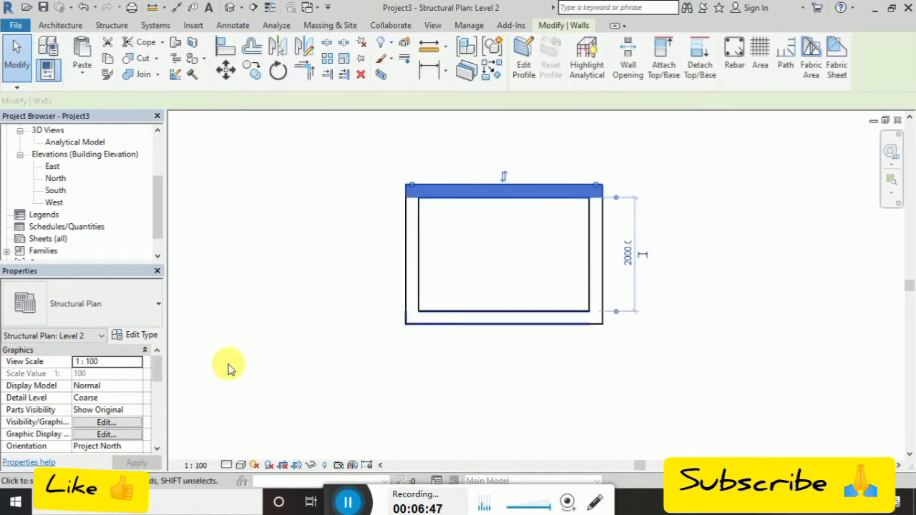
pyautogui.click(139, 339)
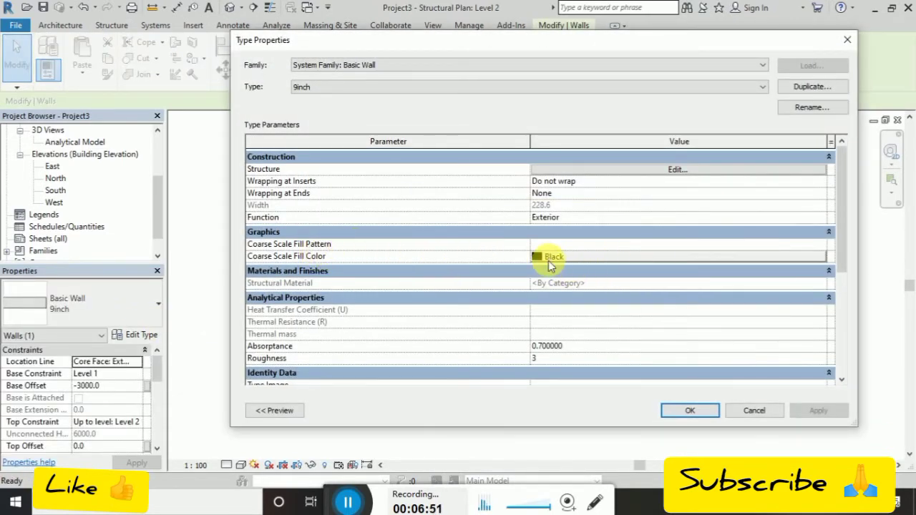
pyautogui.click(690, 411)
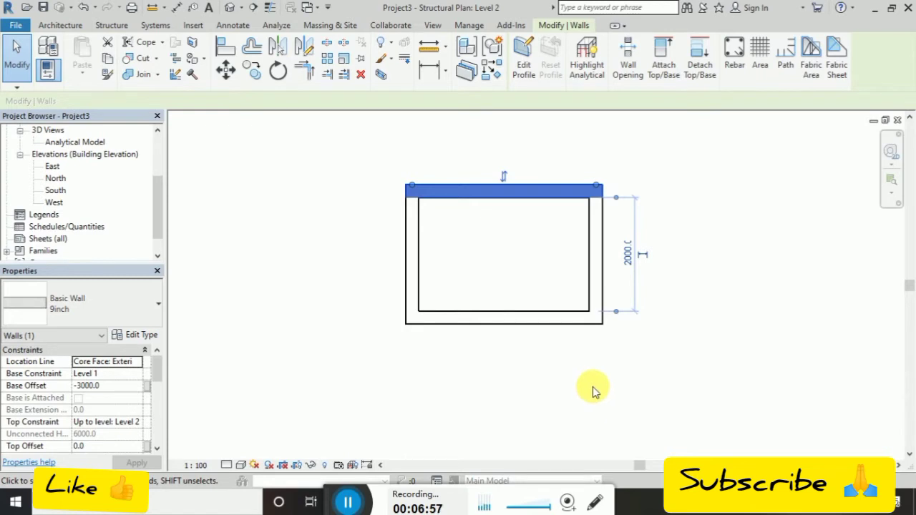
pyautogui.click(440, 380)
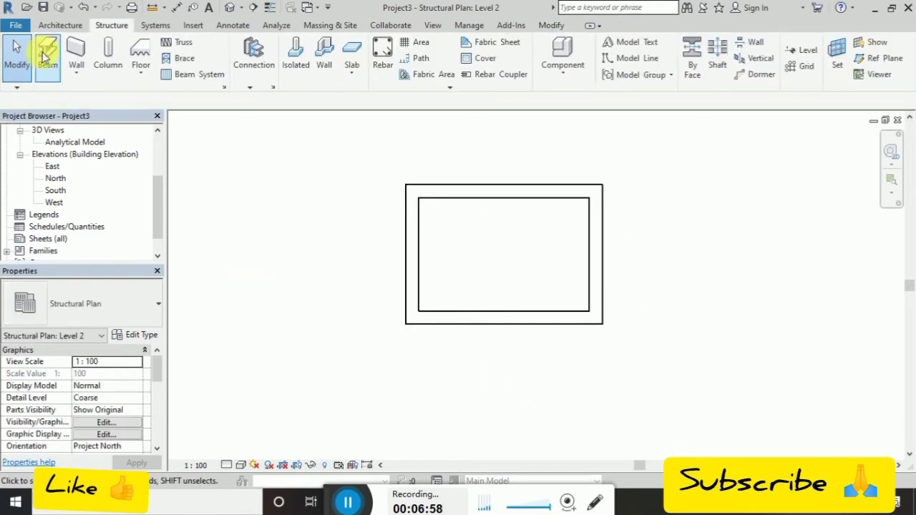
# Start a structural column and browse to Libraries > India > Structural Columns > Concrete
pyautogui.click(107, 68)
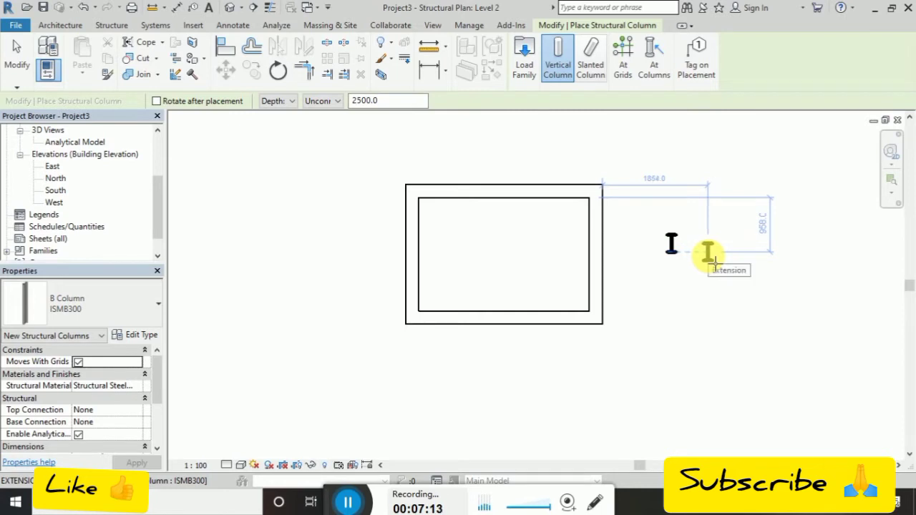
pyautogui.click(527, 55)
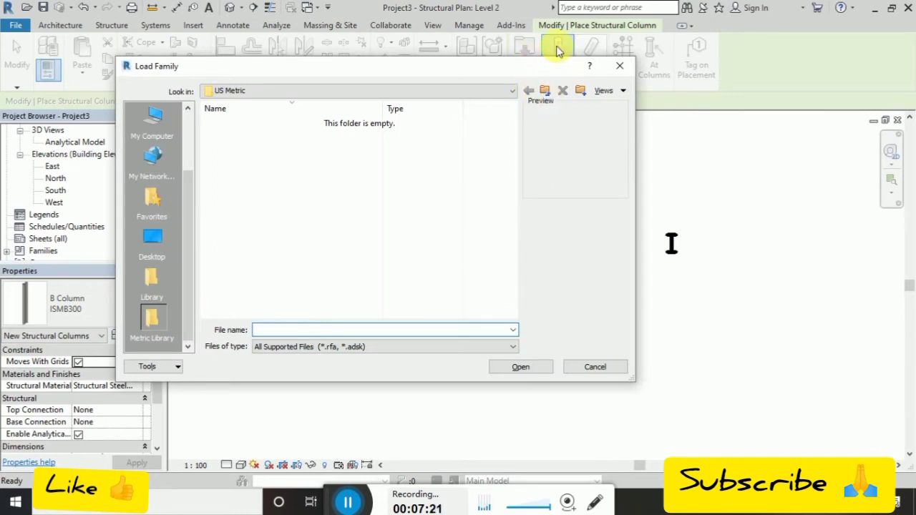
pyautogui.click(542, 92)
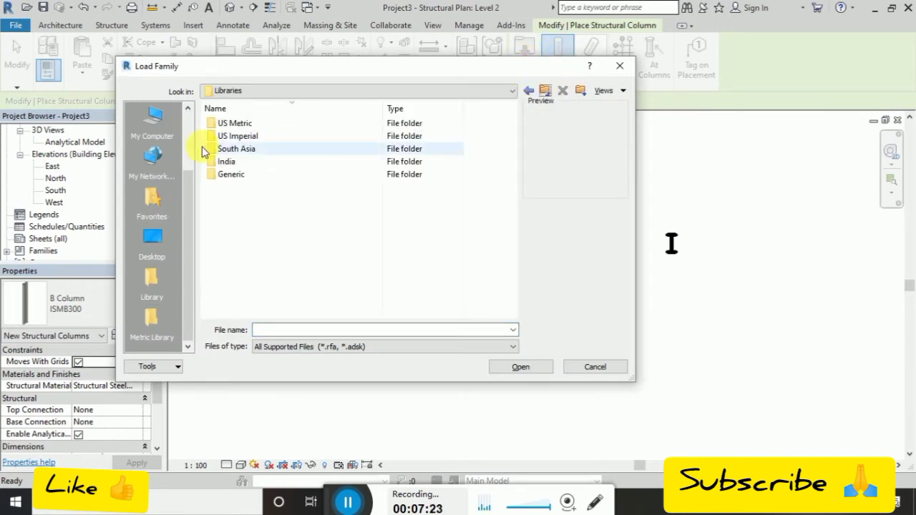
pyautogui.doubleClick(229, 163)
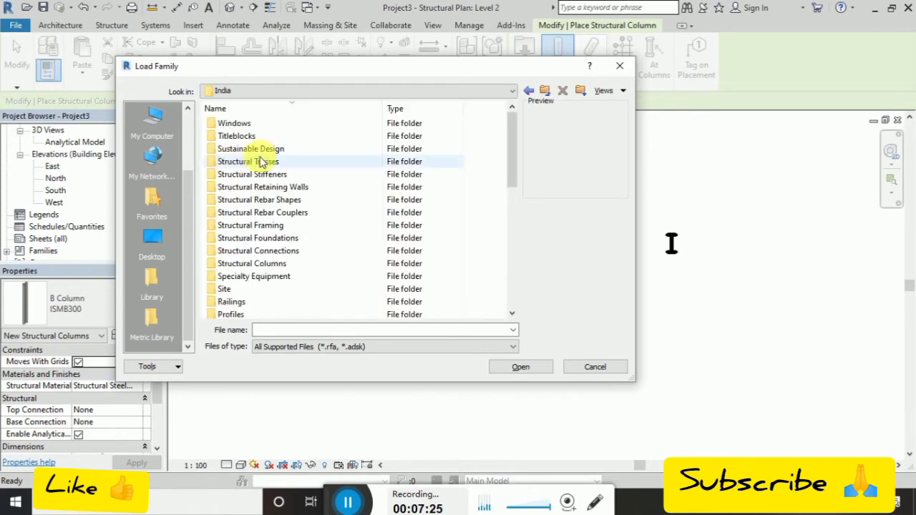
pyautogui.click(265, 270)
pyautogui.doubleClick(265, 270)
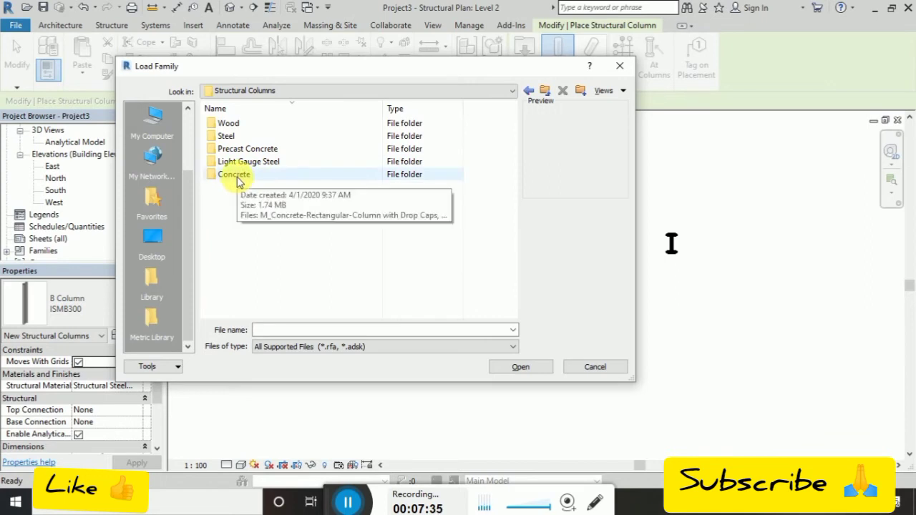
pyautogui.doubleClick(236, 176)
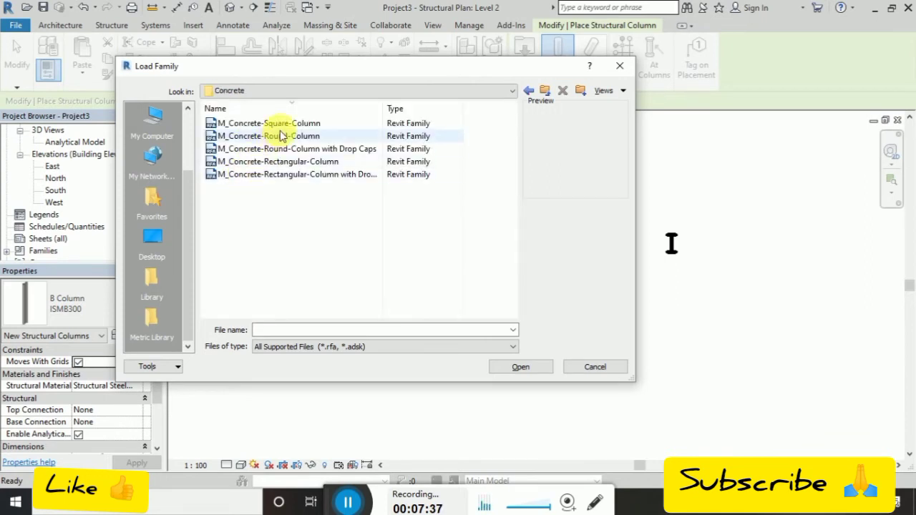
# Compare the concrete column families and load M_Concrete-Square-Column.rfa
pyautogui.click(284, 124)
pyautogui.click(293, 136)
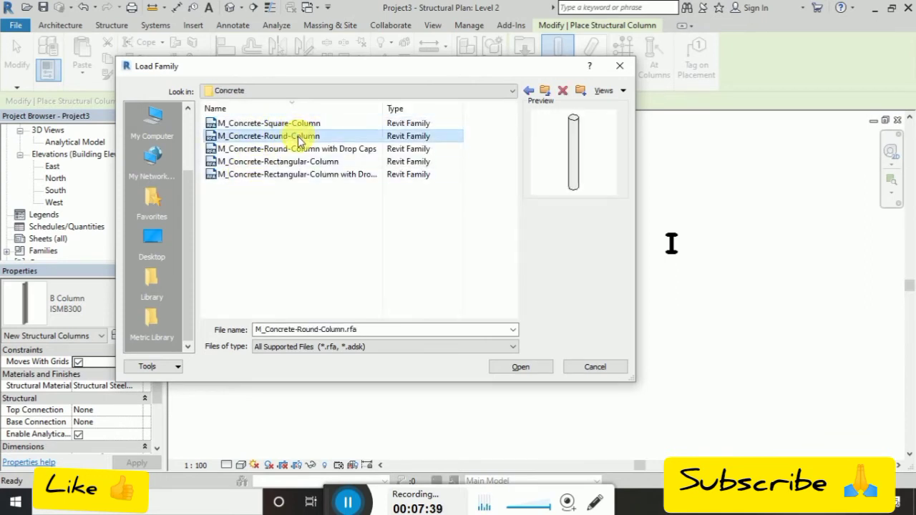
pyautogui.click(305, 150)
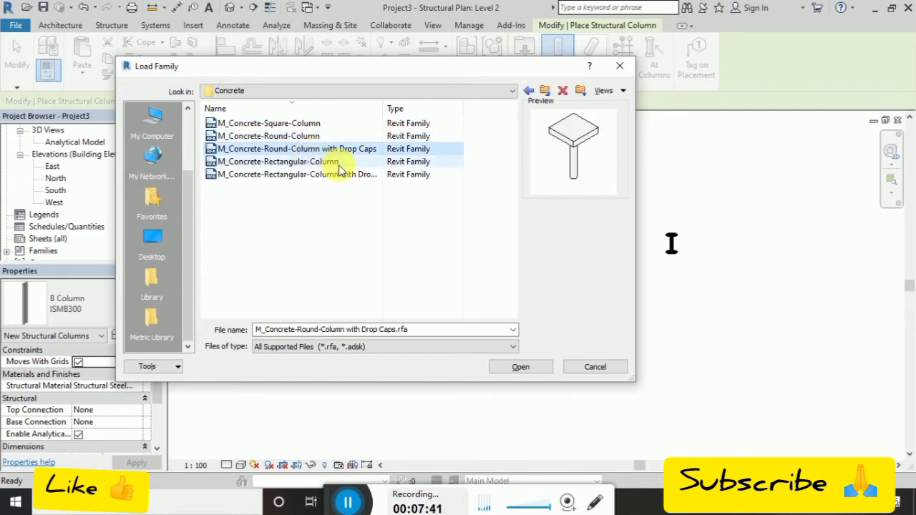
pyautogui.click(320, 176)
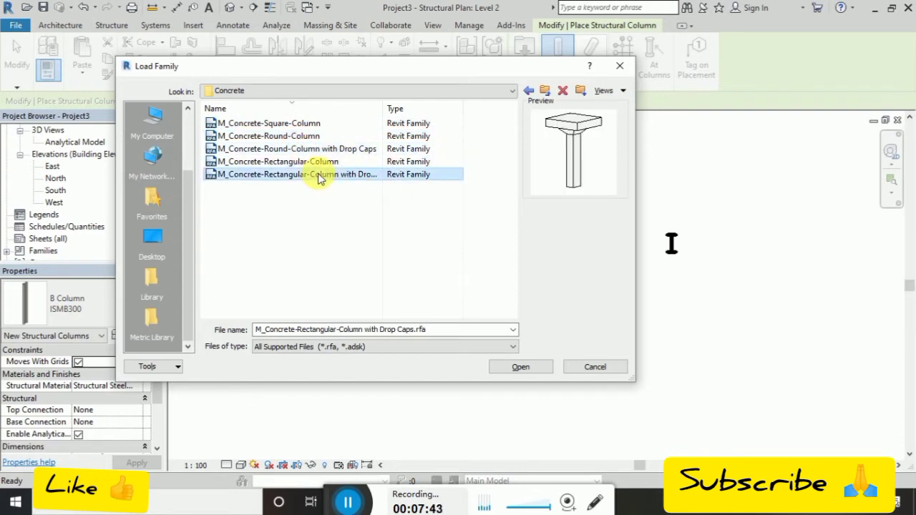
pyautogui.click(295, 124)
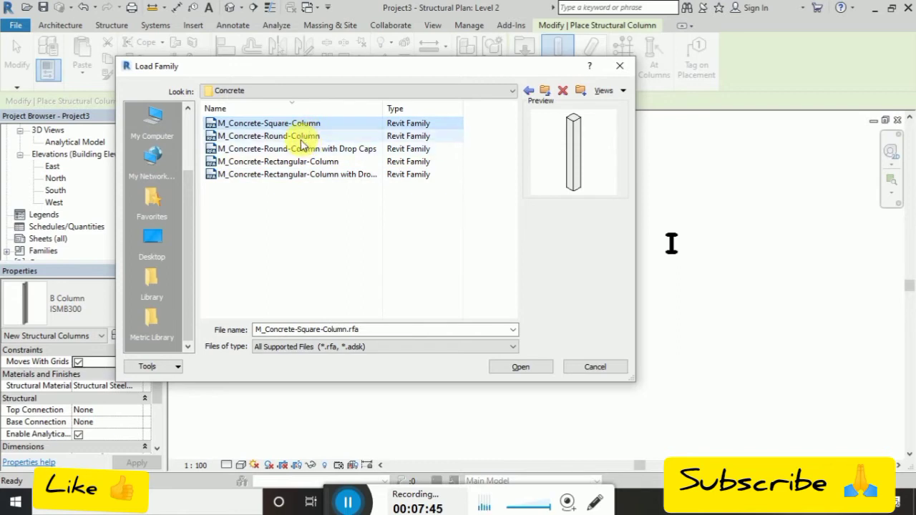
pyautogui.click(522, 368)
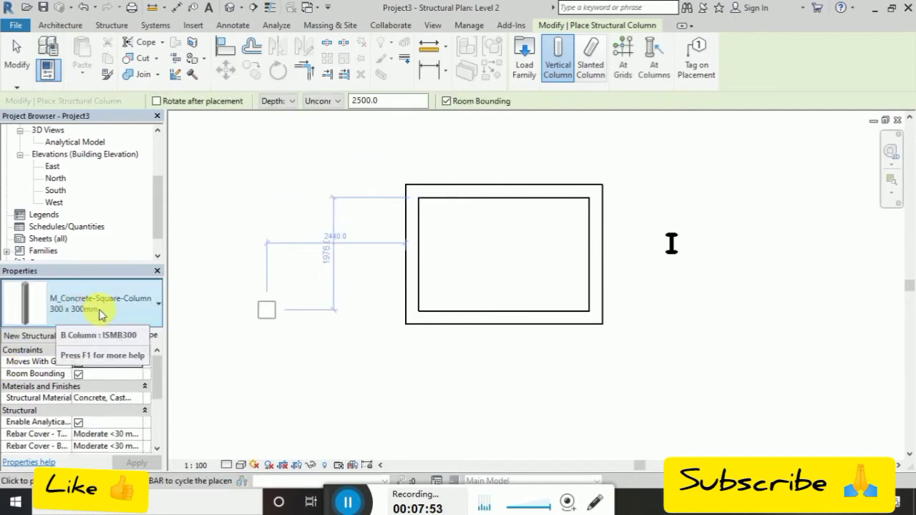
# Place a 300 x 300mm column below the wall rectangle's lower-left corner, then open its Type Properties
pyautogui.click(389, 369)
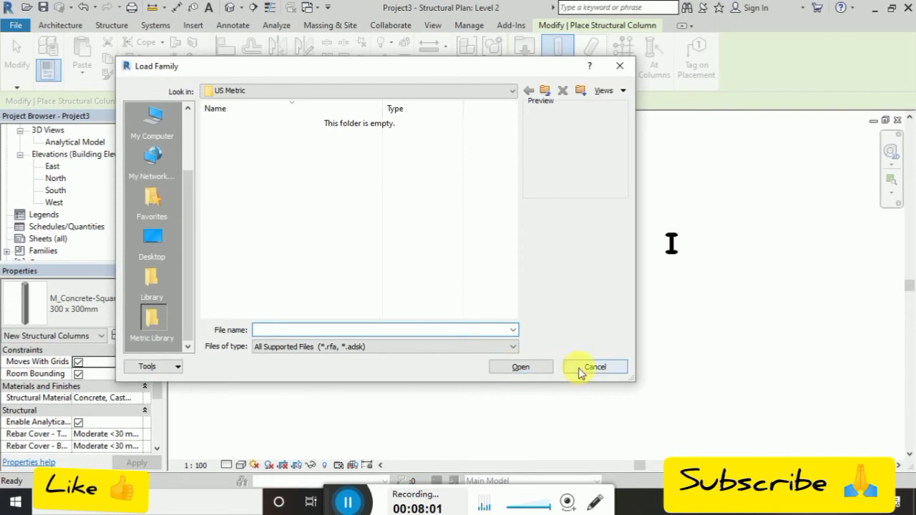
pyautogui.click(579, 369)
pyautogui.scroll(3, 380, 375)
pyautogui.scroll(2, 401, 358)
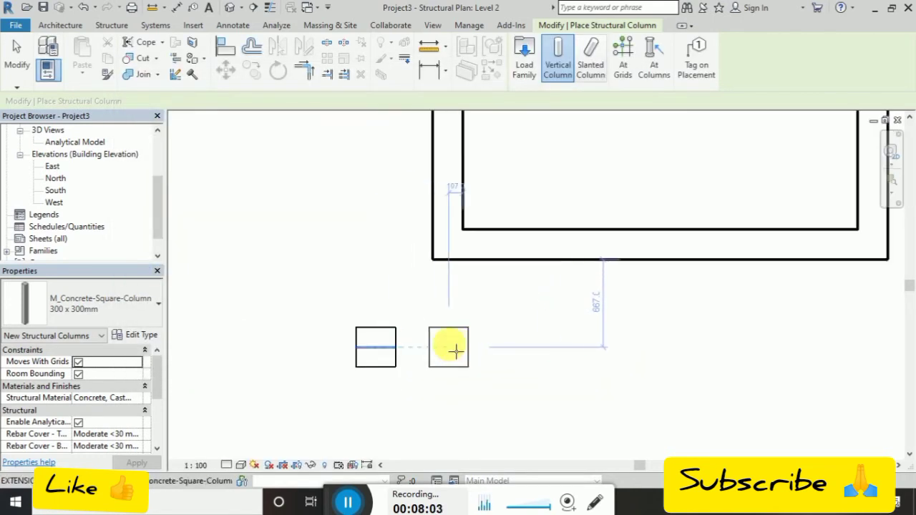
pyautogui.rightClick(451, 358)
pyautogui.click(502, 167)
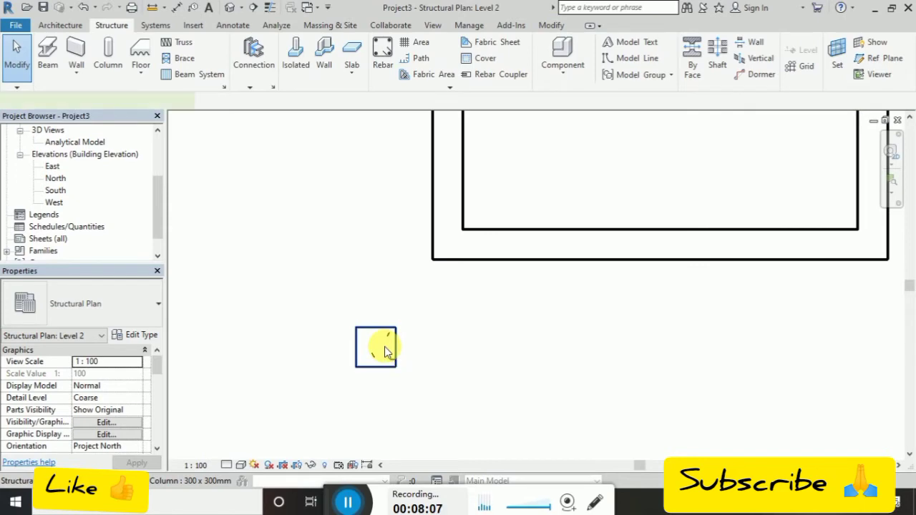
pyautogui.click(384, 351)
pyautogui.click(142, 336)
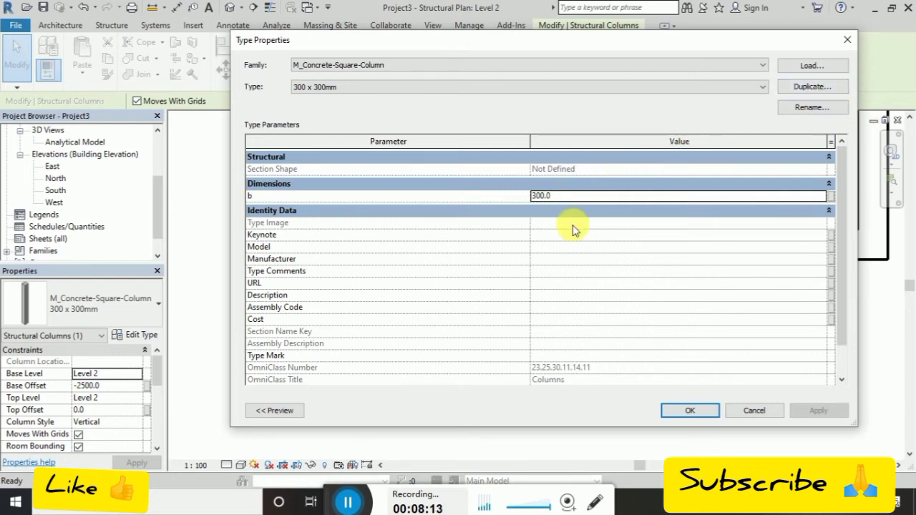
# Change the column type's b dimension from 300 to 400 and confirm
pyautogui.scroll(-1, 842, 218)
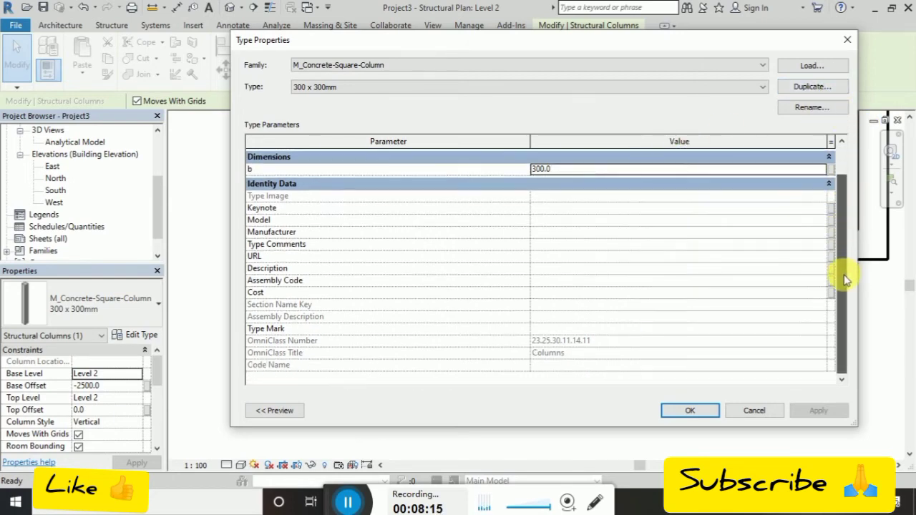
pyautogui.scroll(1, 841, 200)
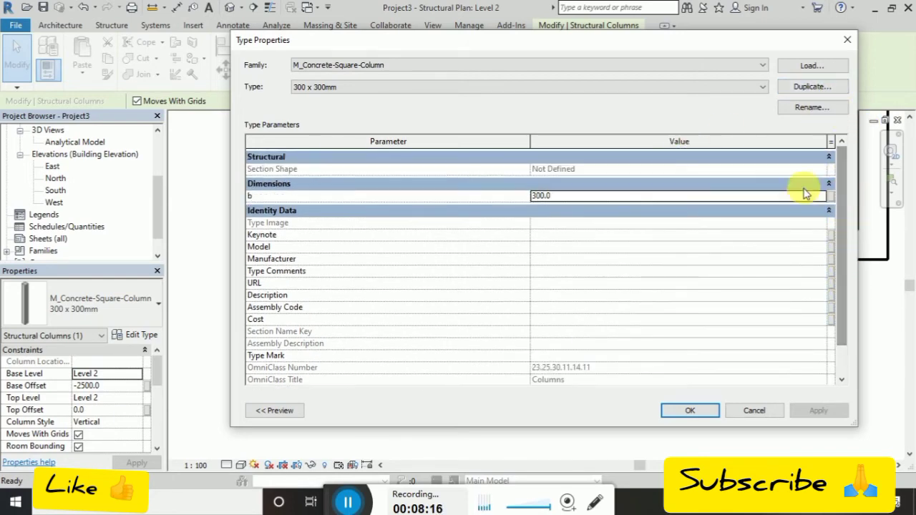
pyautogui.click(557, 195)
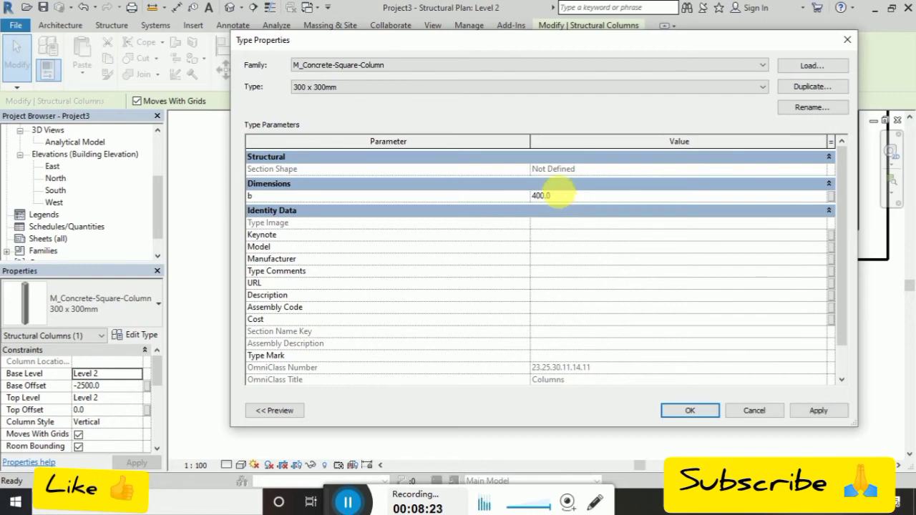
pyautogui.click(686, 413)
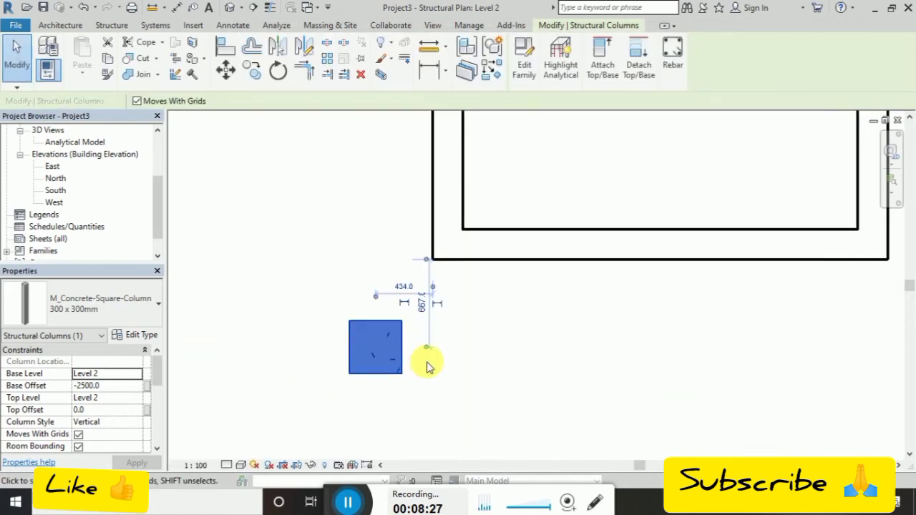
pyautogui.click(455, 373)
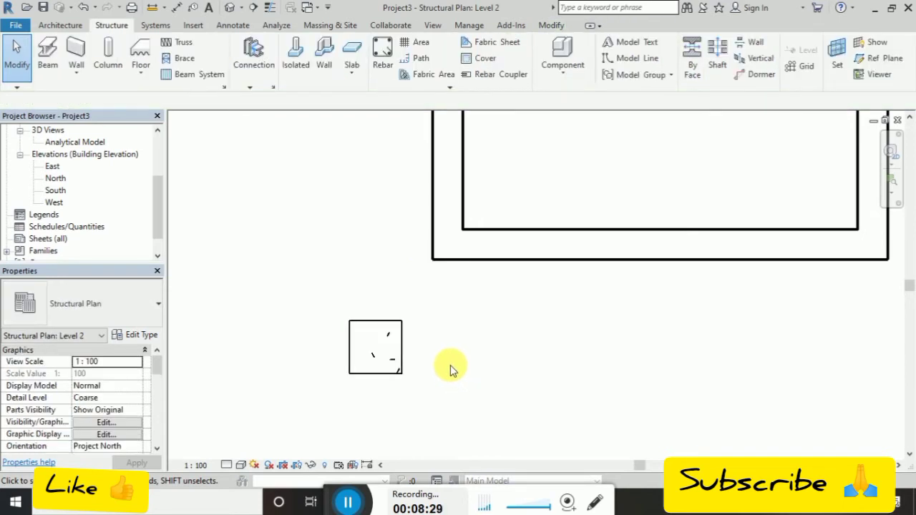
pyautogui.click(399, 335)
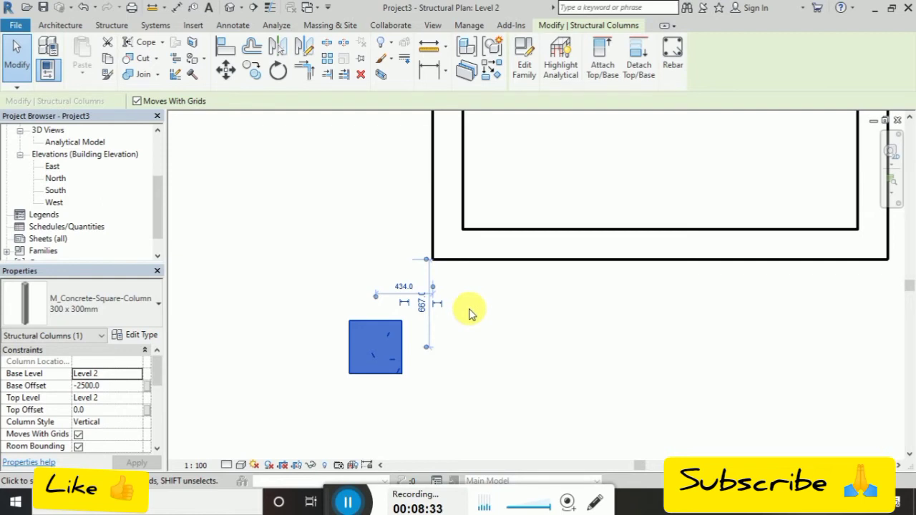
pyautogui.click(509, 357)
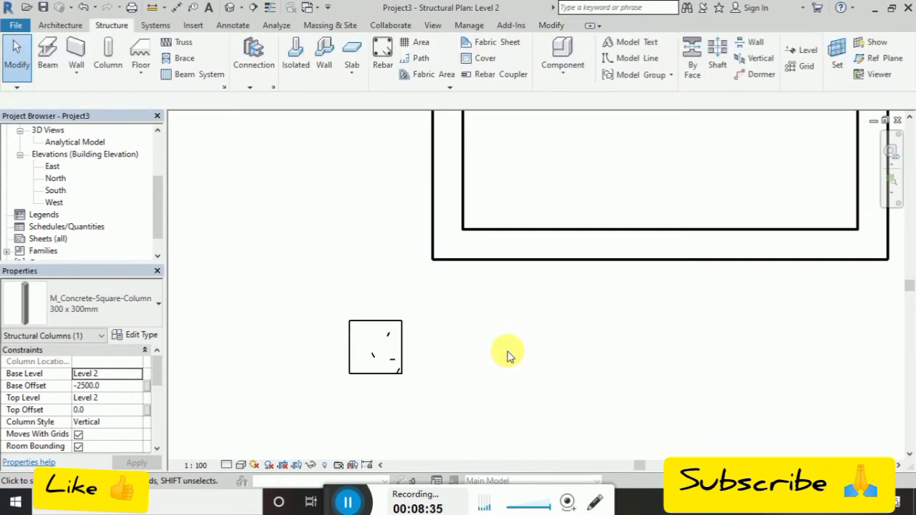
pyautogui.click(401, 347)
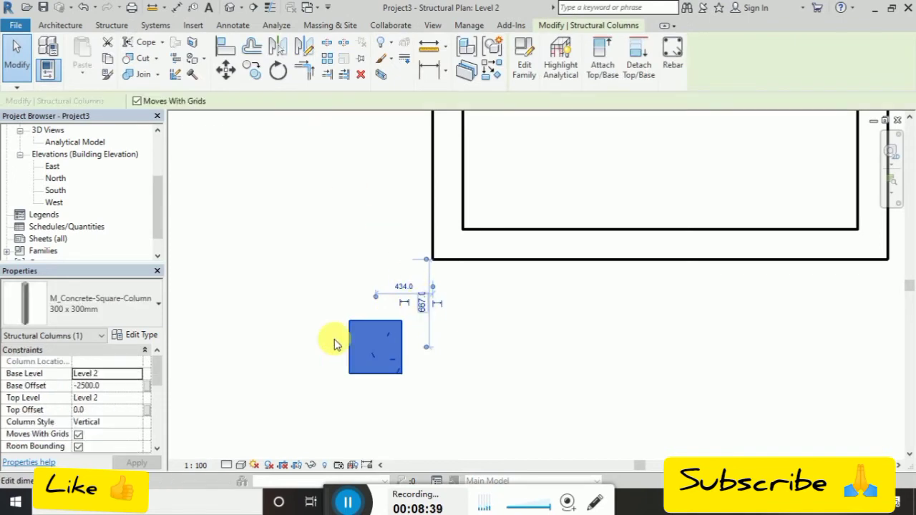
pyautogui.click(390, 350)
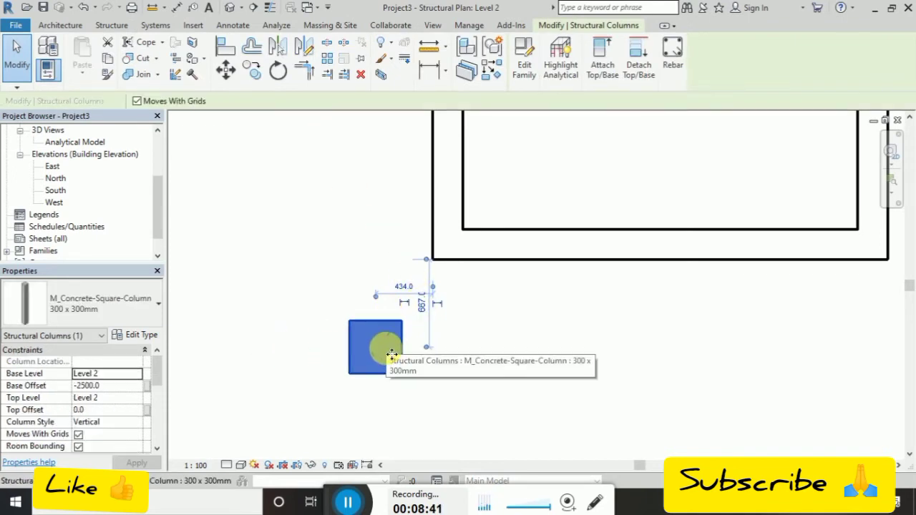
pyautogui.click(386, 349)
pyautogui.doubleClick(385, 352)
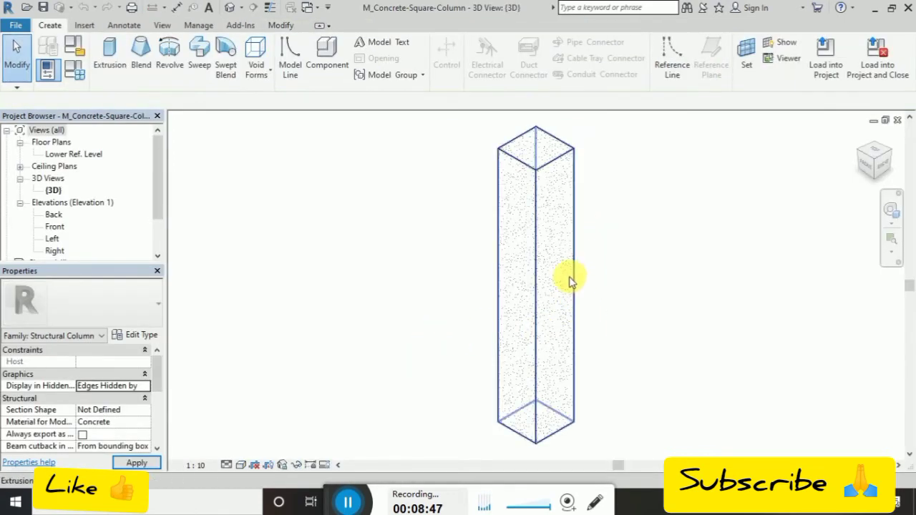
pyautogui.moveTo(560, 281); pyautogui.dragTo(507, 298)
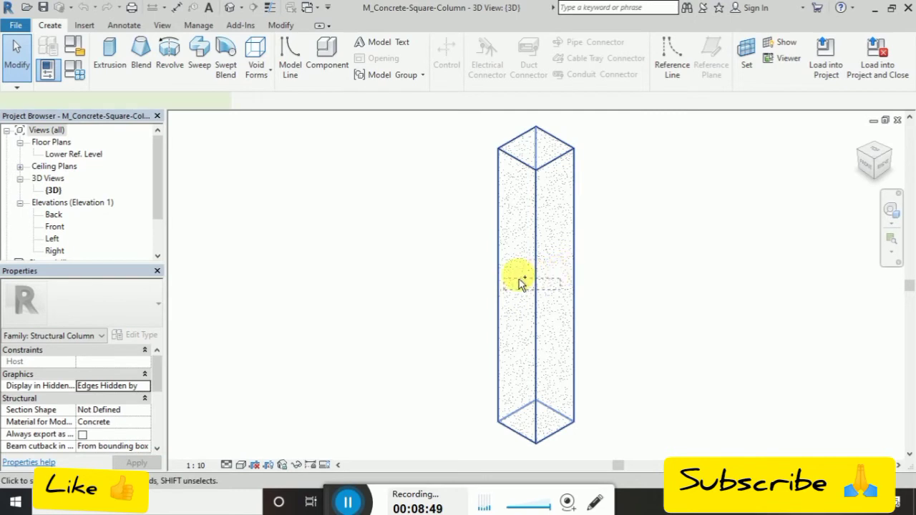
pyautogui.moveTo(566, 278); pyautogui.dragTo(527, 283)
pyautogui.click(655, 290)
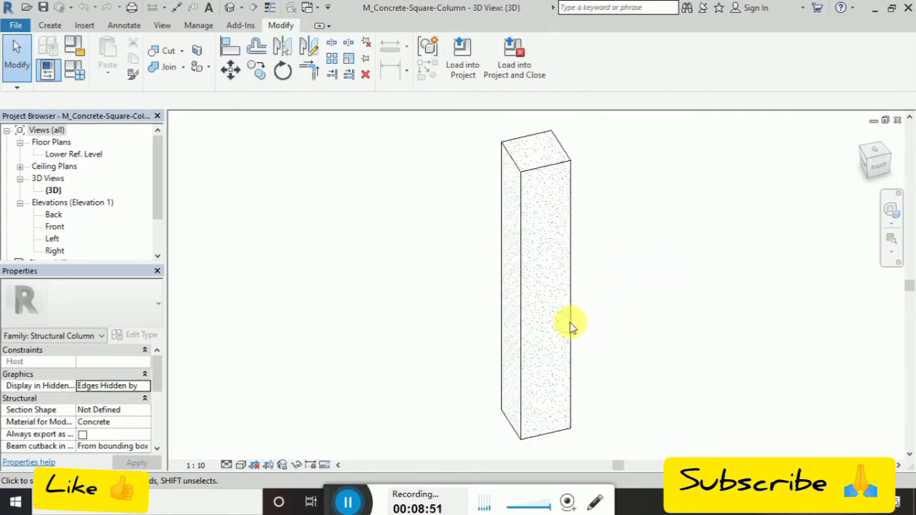
pyautogui.moveTo(511, 310); pyautogui.dragTo(640, 296)
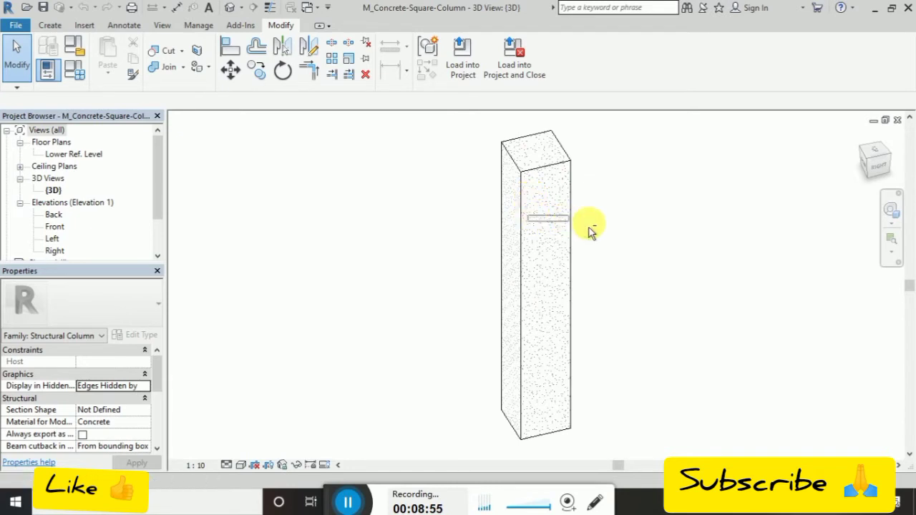
pyautogui.moveTo(597, 262)
pyautogui.keyDown('shift'); pyautogui.mouseDown(button='middle')
pyautogui.moveTo(733, 251)
pyautogui.moveTo(693, 269)
pyautogui.mouseUp(button='middle'); pyautogui.keyUp('shift')
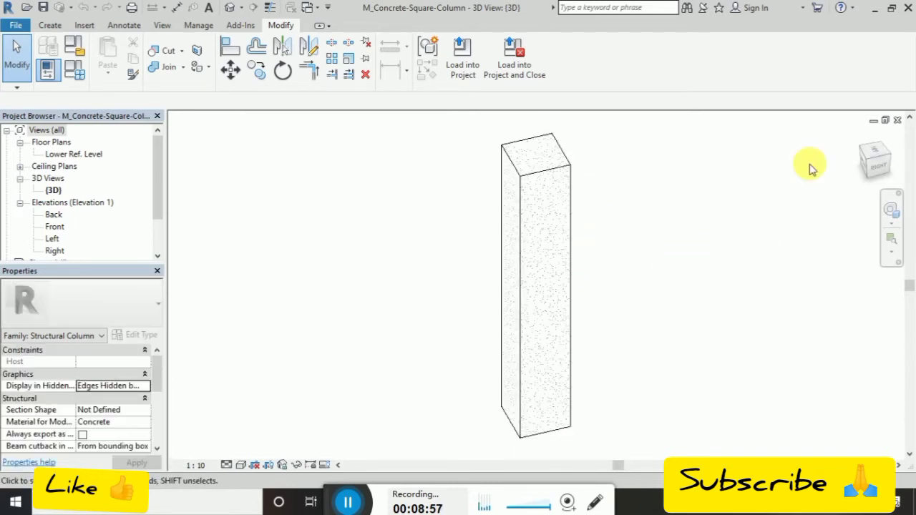
pyautogui.click(875, 120)
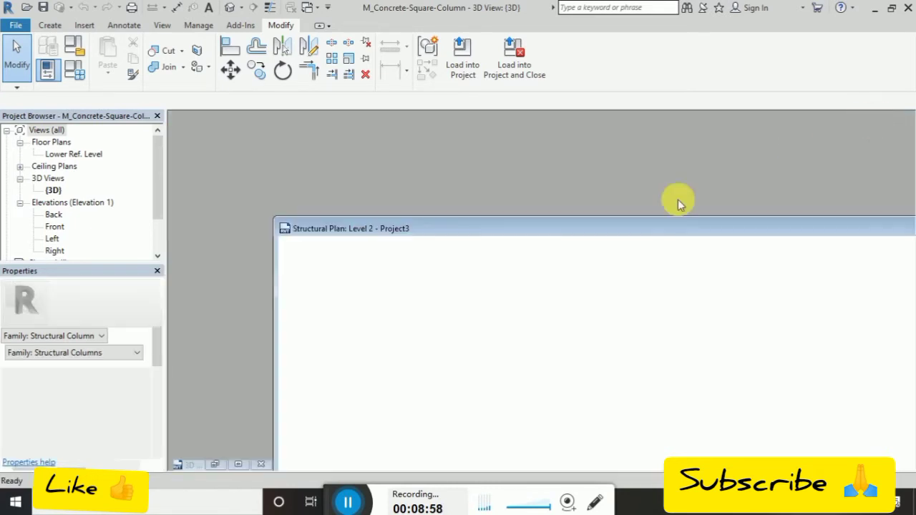
# Maximize the Level 2 plan, start a beam, and browse to India > Structural Framing > Concrete
pyautogui.click(731, 222)
pyautogui.click(887, 207)
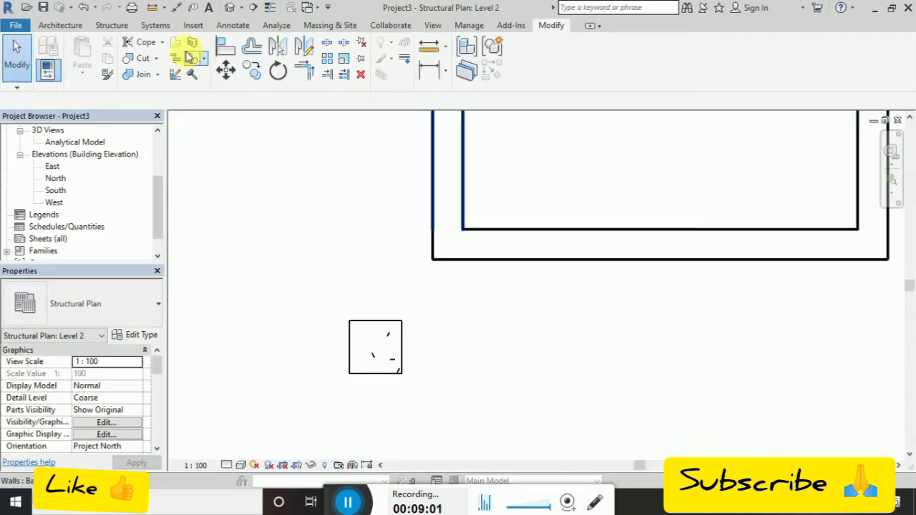
pyautogui.click(111, 25)
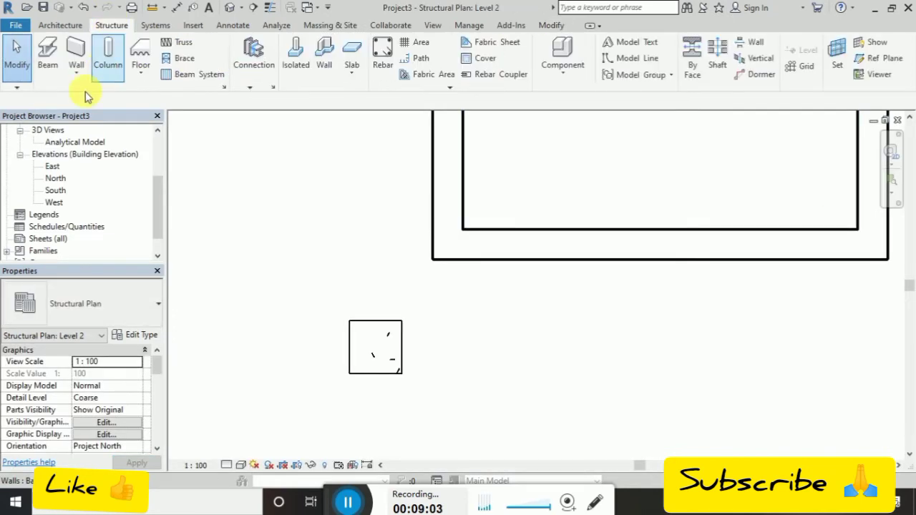
pyautogui.click(49, 68)
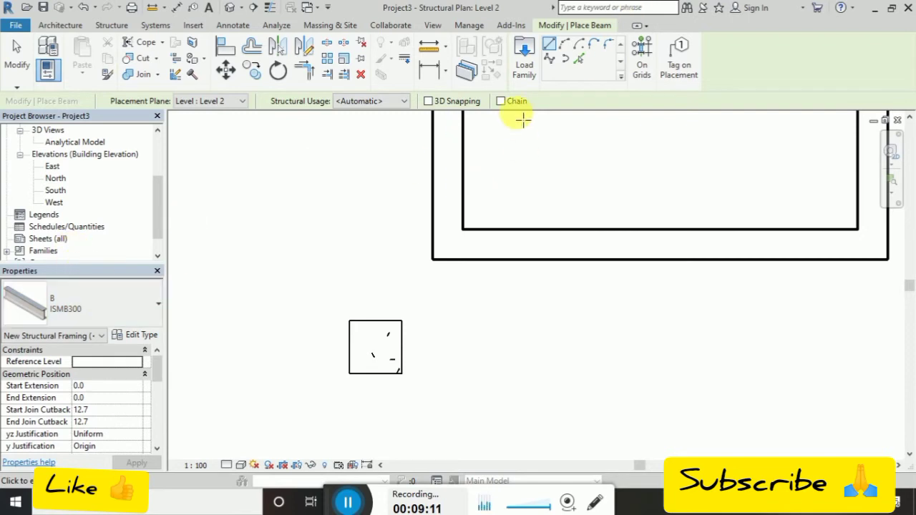
pyautogui.click(525, 72)
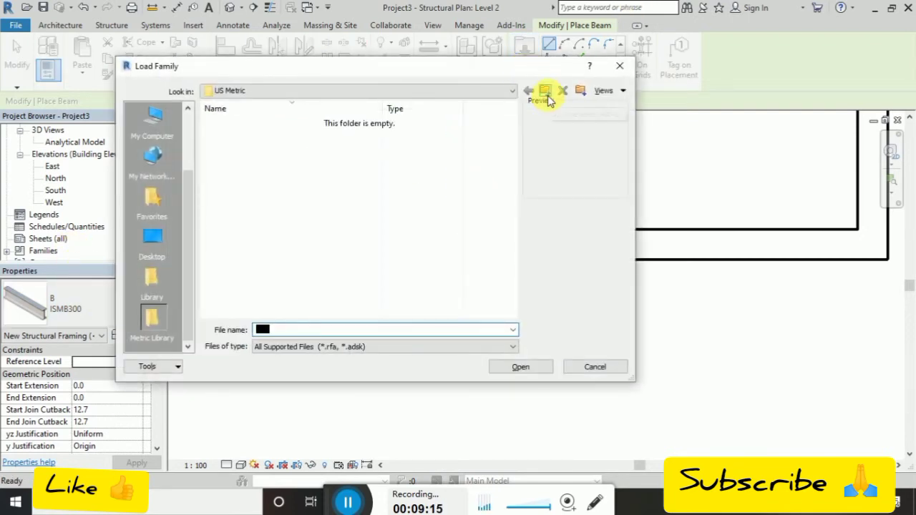
pyautogui.click(546, 92)
pyautogui.click(226, 165)
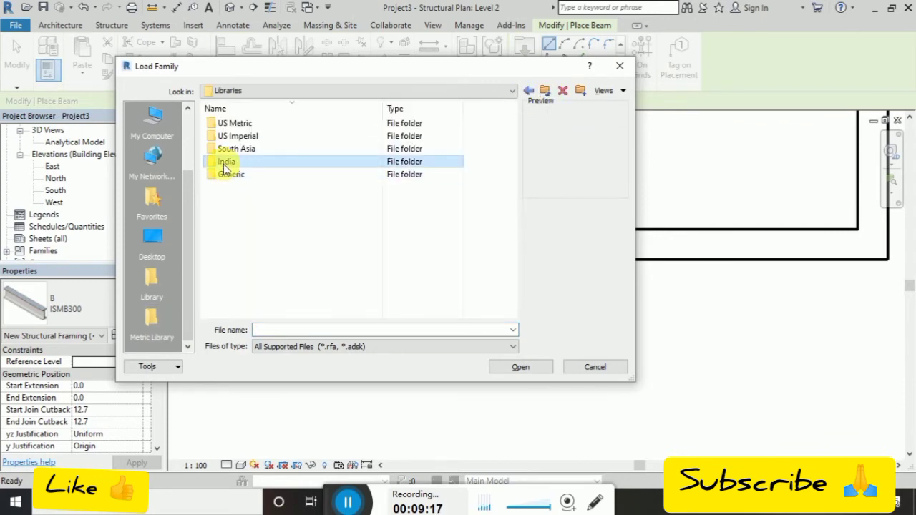
pyautogui.doubleClick(225, 164)
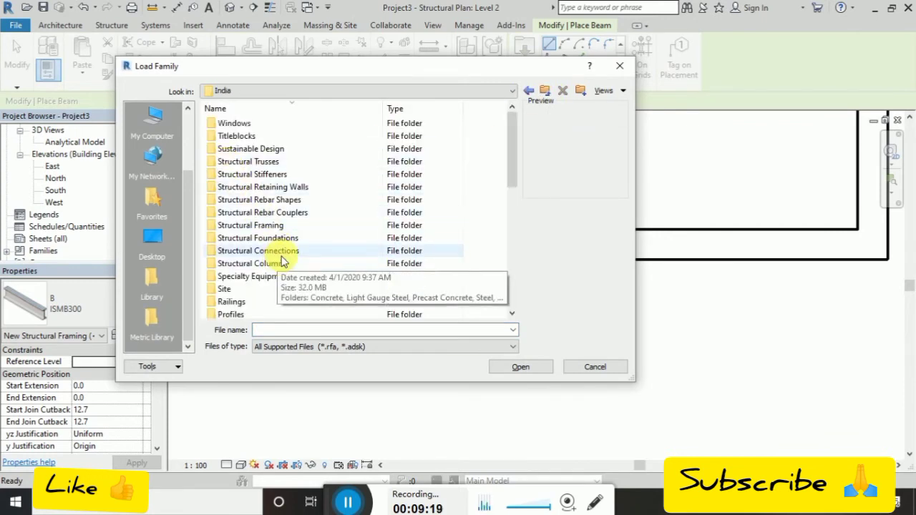
pyautogui.doubleClick(276, 225)
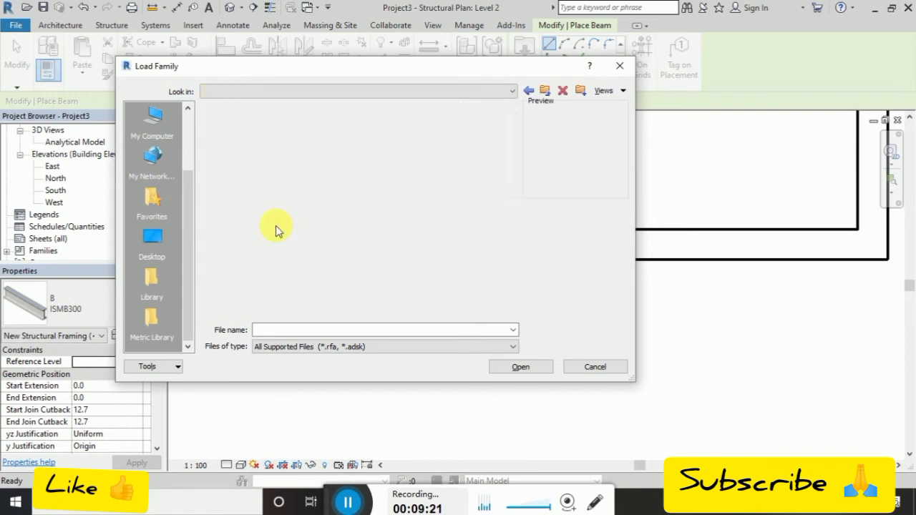
pyautogui.doubleClick(237, 179)
# Compare the concrete framing families and load M_Concrete-Rectangular Beam
pyautogui.click(259, 151)
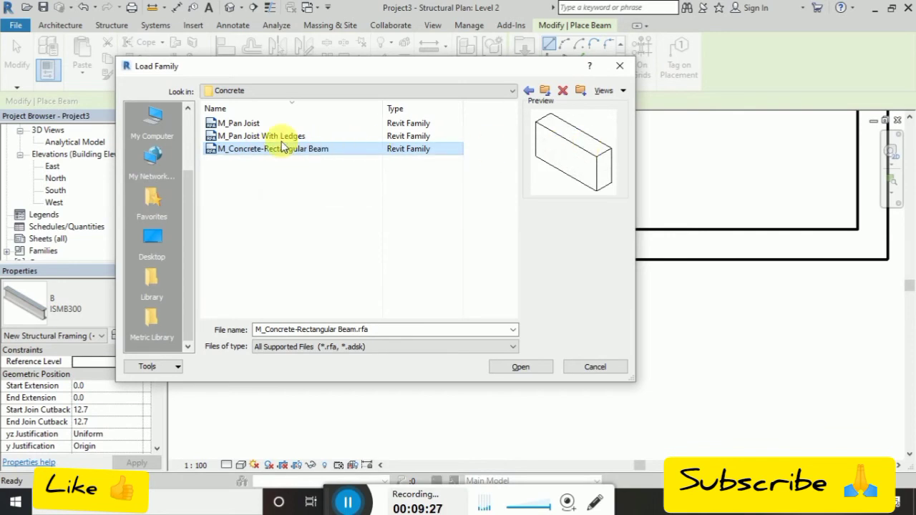
pyautogui.click(258, 136)
pyautogui.click(232, 123)
pyautogui.click(275, 153)
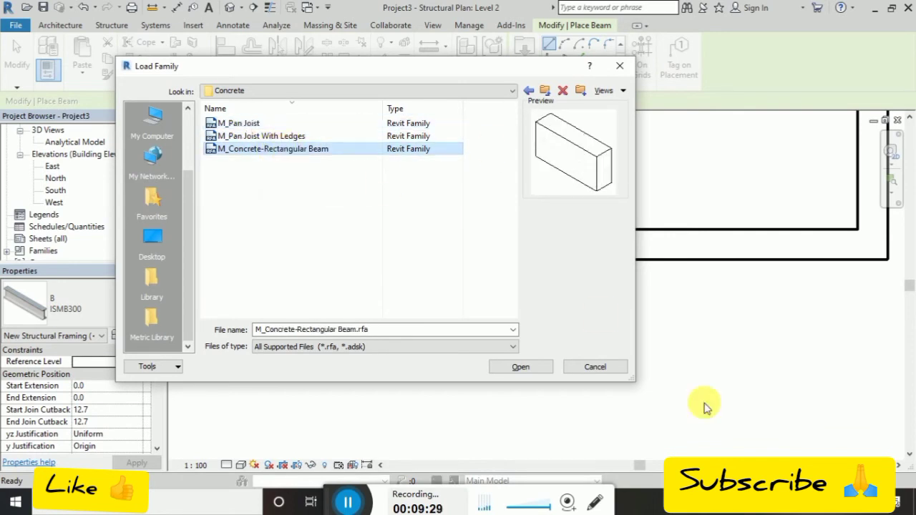
pyautogui.click(522, 366)
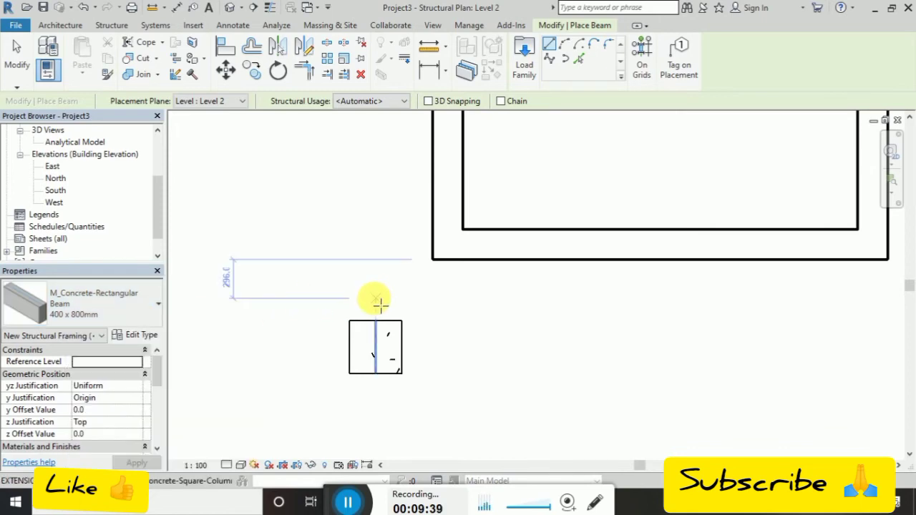
# Duplicate the 400 x 800mm beam type as 300x400 with b 300 and h 400
pyautogui.click(140, 337)
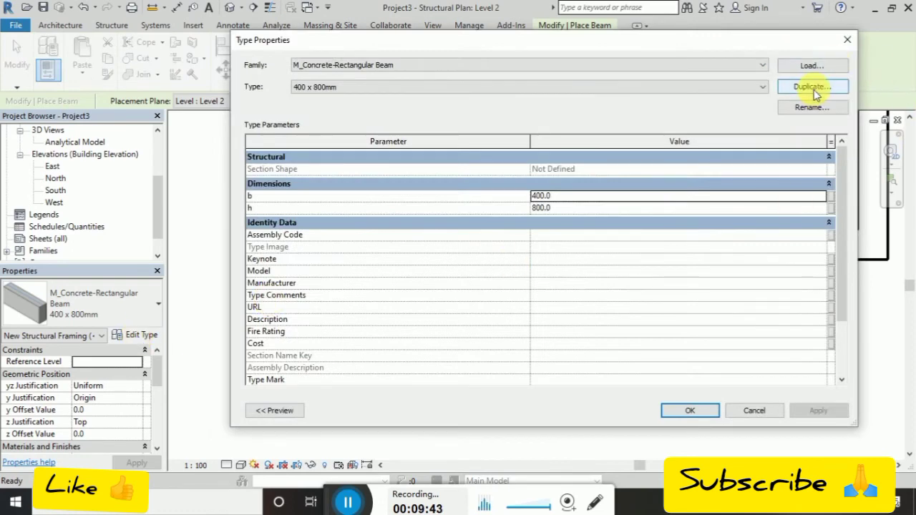
pyautogui.click(813, 93)
pyautogui.write('300x400')
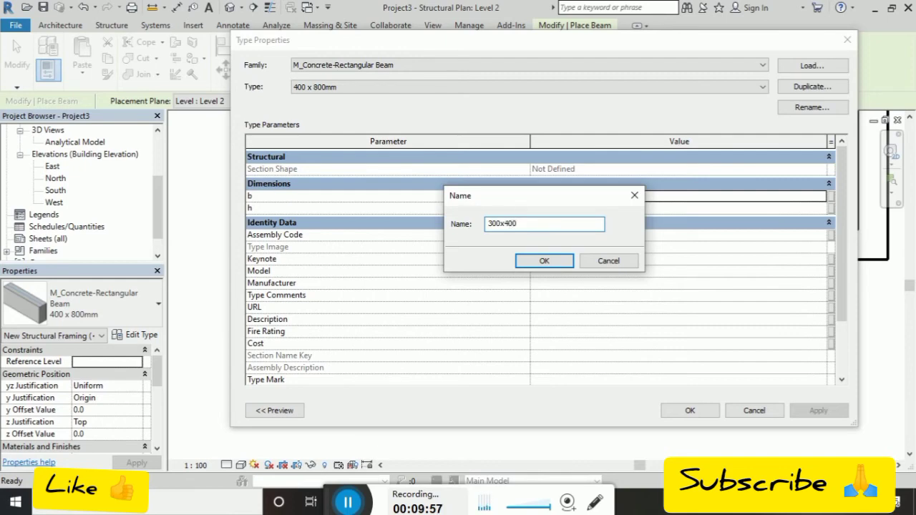
pyautogui.click(544, 262)
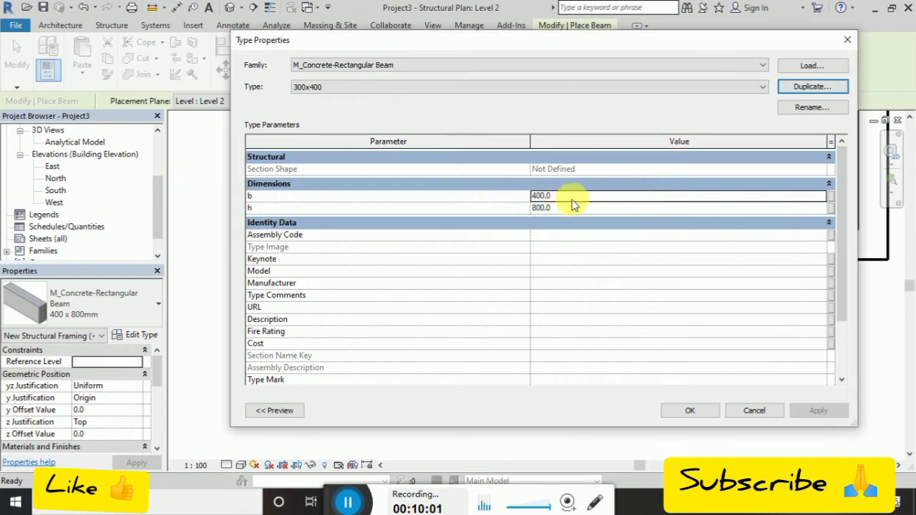
pyautogui.click(560, 197)
pyautogui.write('400')
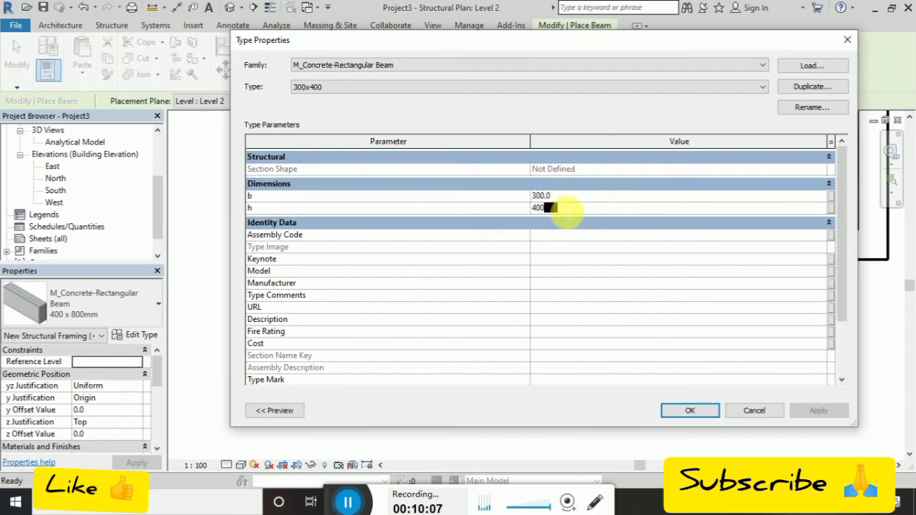
pyautogui.click(678, 413)
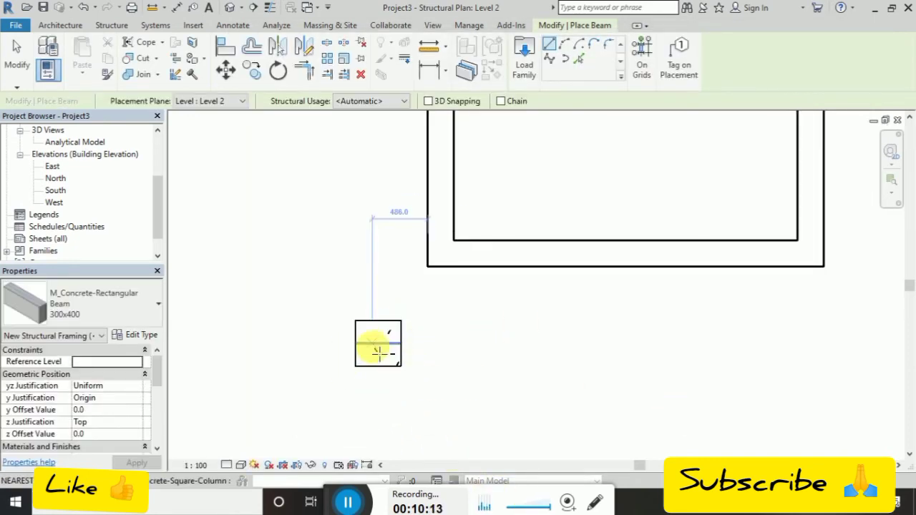
# Draw a 300x400 beam from the column's midpoint rightward, then finish and inspect it
pyautogui.scroll(2, 379, 350)
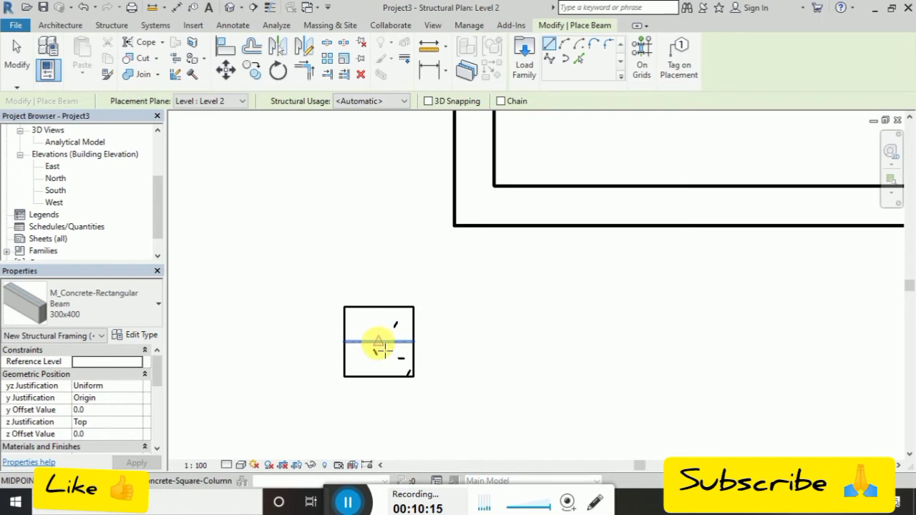
pyautogui.click(379, 348)
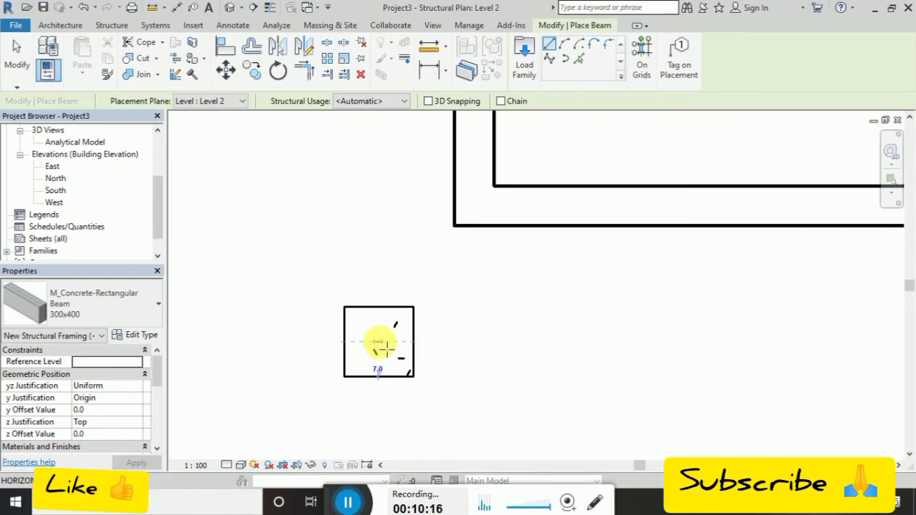
pyautogui.scroll(1, 673, 346)
pyautogui.scroll(1, 673, 346)
pyautogui.click(668, 342)
pyautogui.scroll(-1, 699, 374)
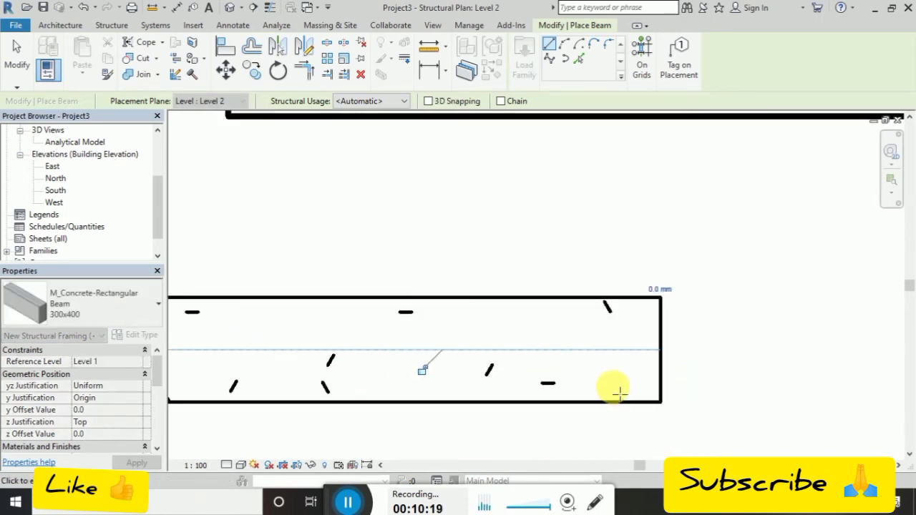
pyautogui.scroll(-2, 613, 389)
pyautogui.scroll(1, 482, 329)
pyautogui.scroll(2, 610, 327)
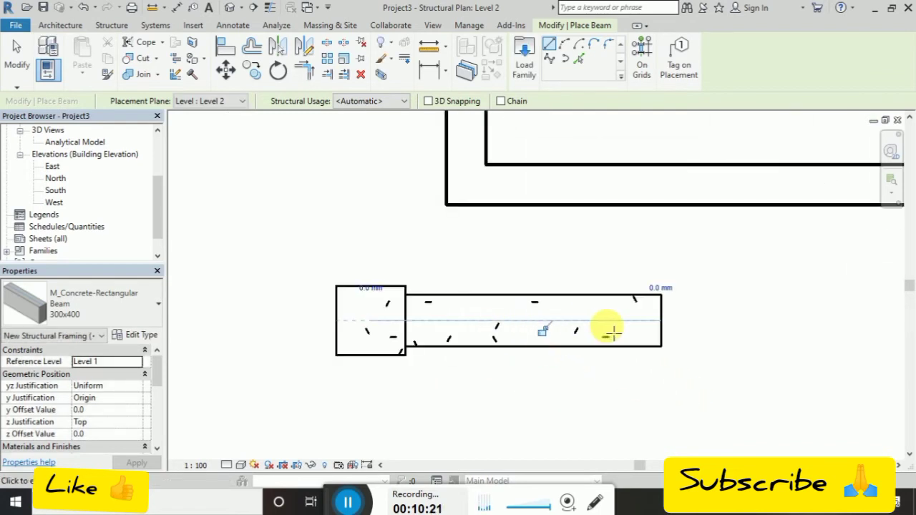
pyautogui.scroll(1, 435, 308)
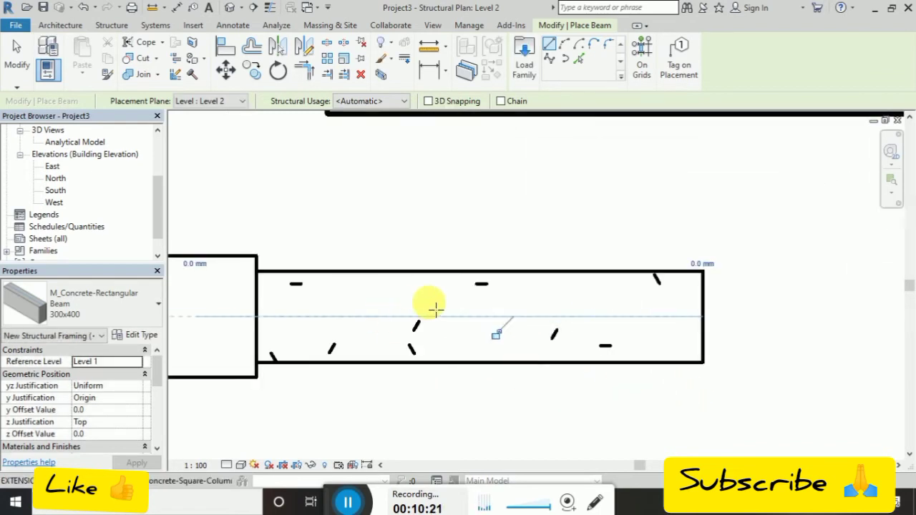
pyautogui.press('Escape')
pyautogui.press('Escape')
pyautogui.click(546, 276)
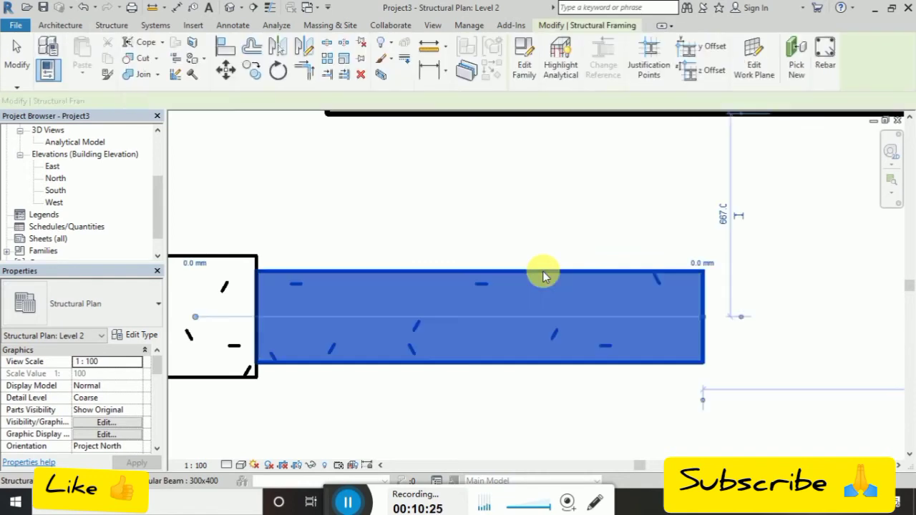
pyautogui.click(611, 406)
pyautogui.scroll(-2, 526, 393)
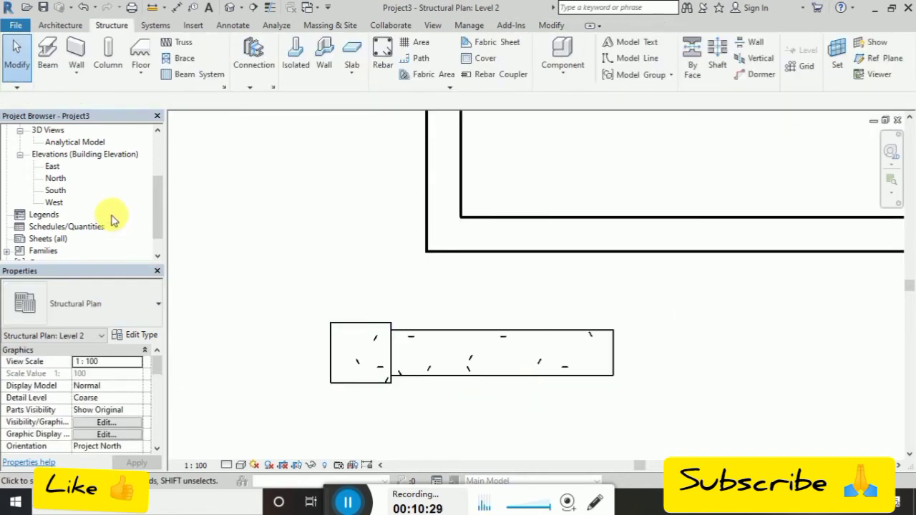
# Open the South elevation and select the beam to check its height
pyautogui.doubleClick(63, 198)
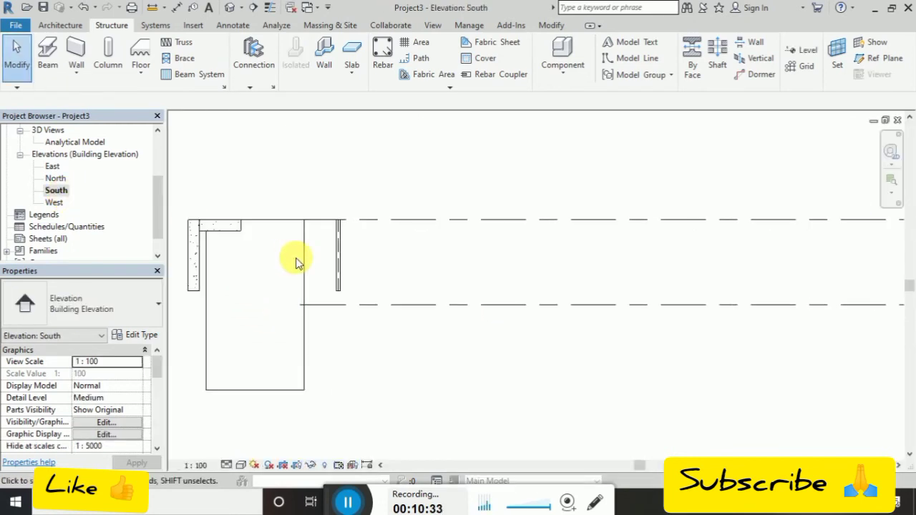
pyautogui.click(227, 231)
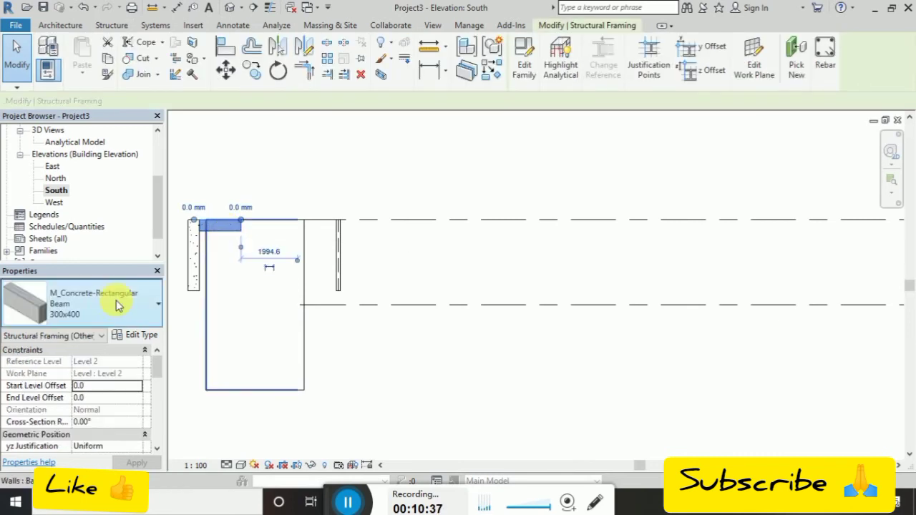
pyautogui.click(477, 415)
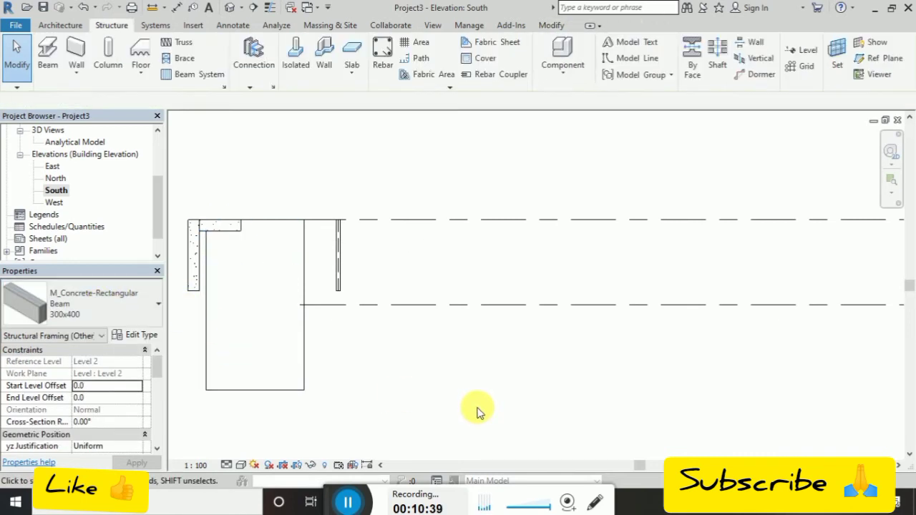
pyautogui.scroll(-3, 476, 414)
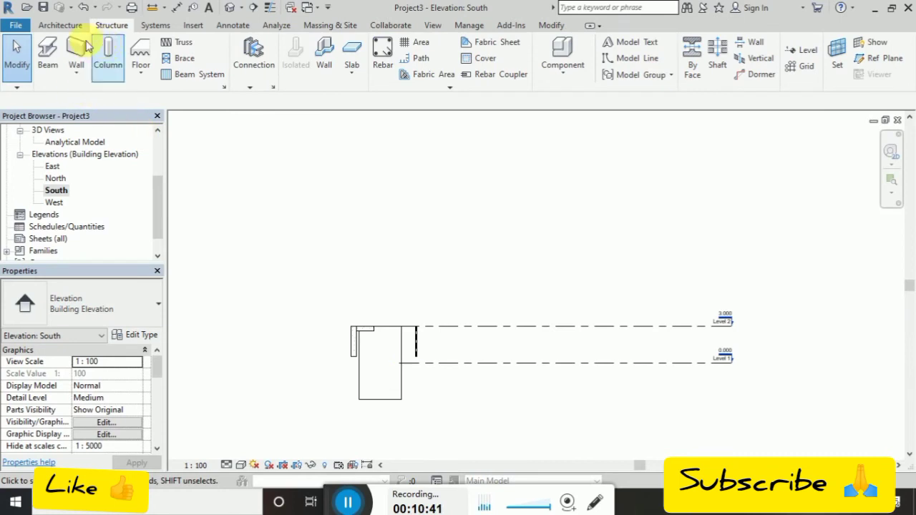
pyautogui.moveTo(155, 205); pyautogui.dragTo(166, 165)
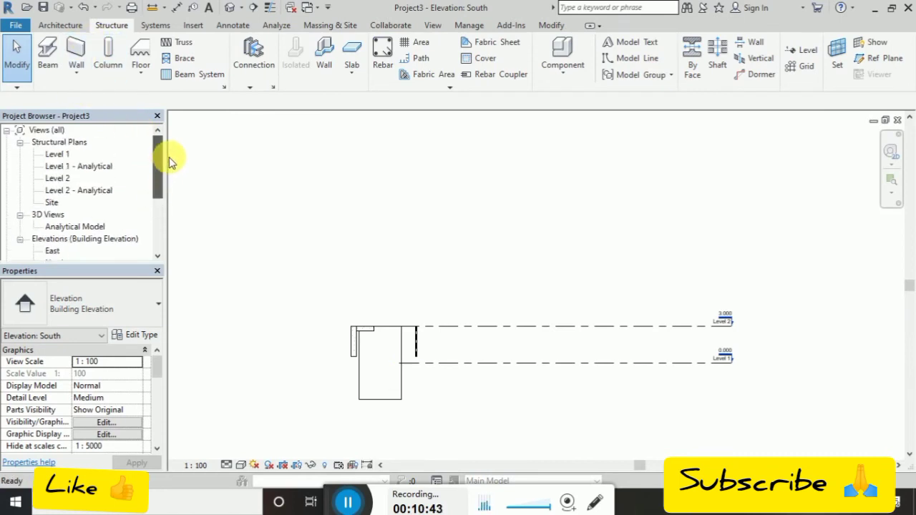
# Open the Level 1 plan, then switch to the 3D Analytical Model view
pyautogui.doubleClick(56, 155)
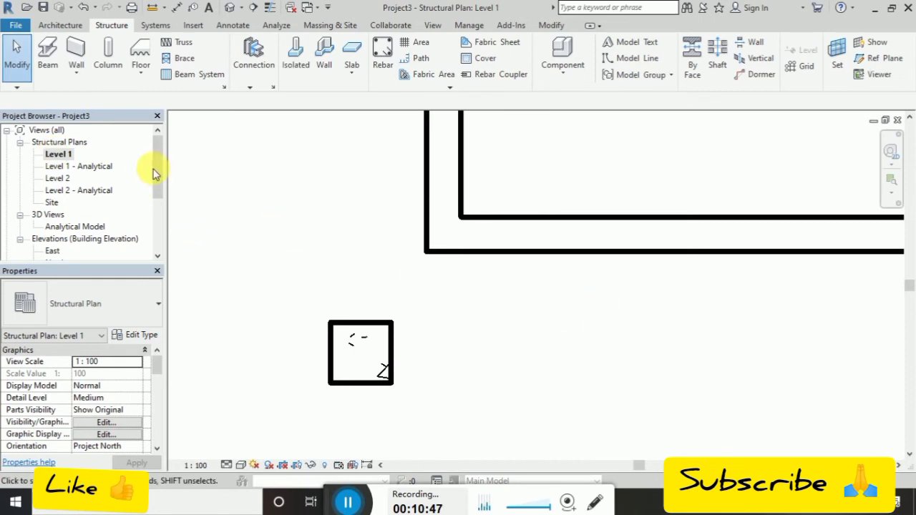
pyautogui.scroll(-2, 160, 192)
pyautogui.scroll(-1, 119, 205)
pyautogui.click(57, 179)
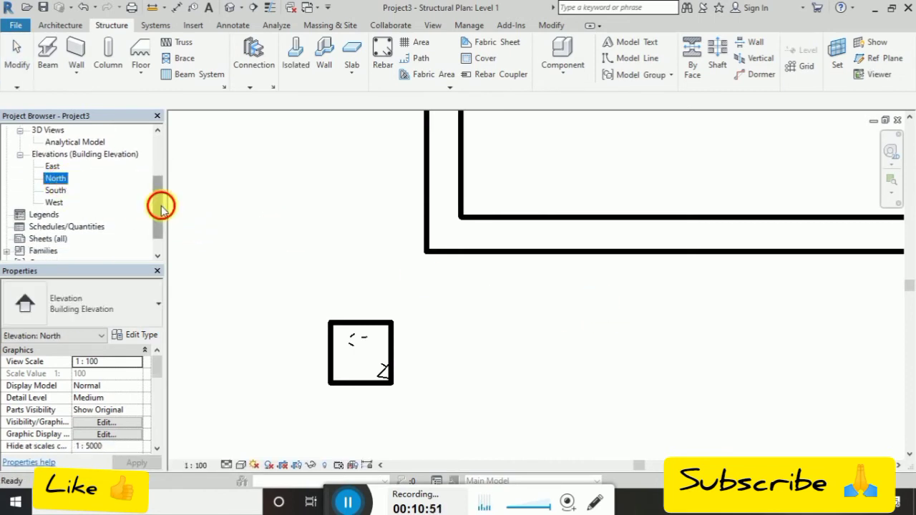
pyautogui.moveTo(160, 206); pyautogui.dragTo(159, 173)
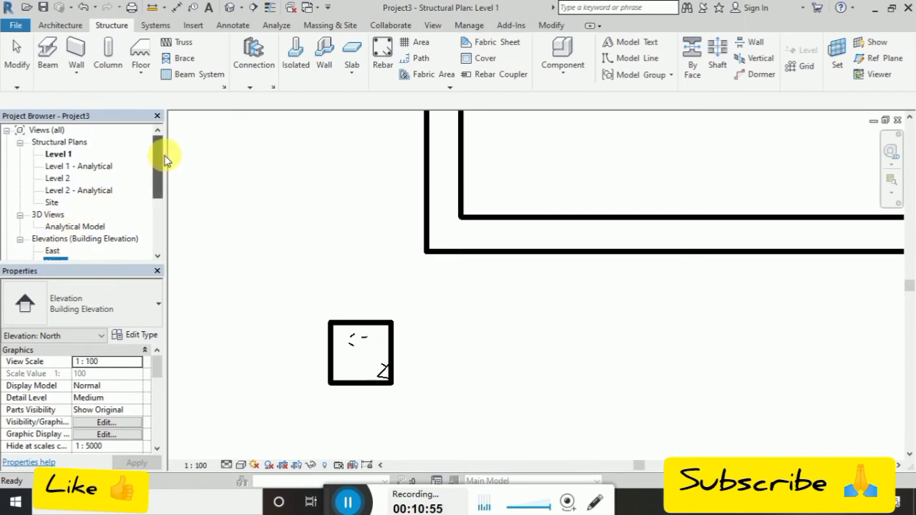
pyautogui.moveTo(162, 182); pyautogui.dragTo(164, 174)
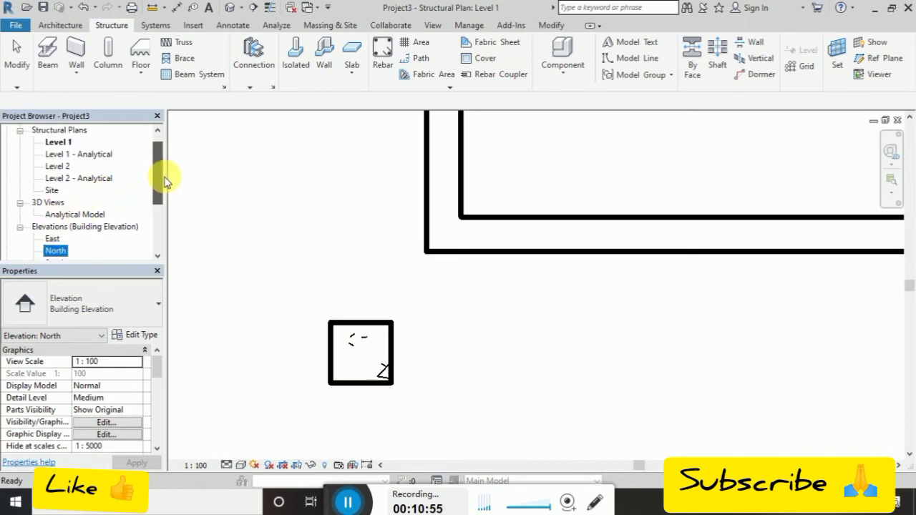
pyautogui.doubleClick(69, 215)
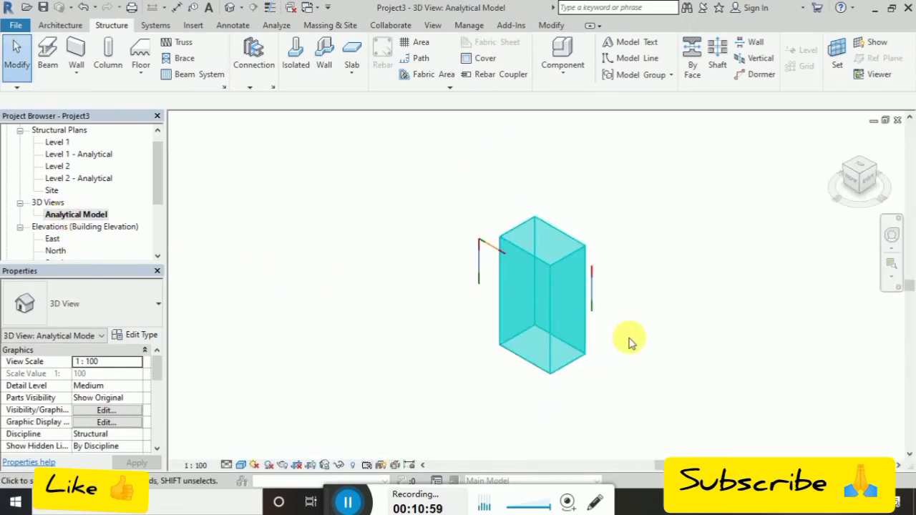
pyautogui.moveTo(862, 174)
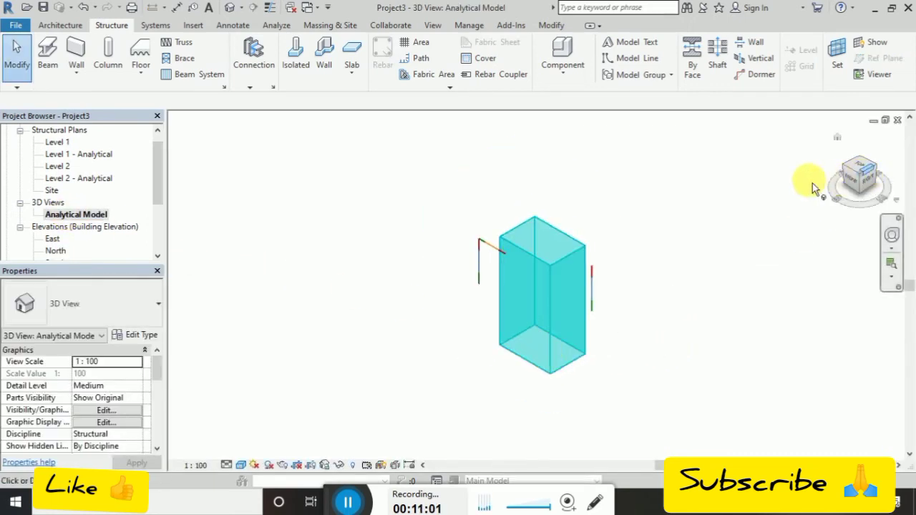
# Orbit the analytical model to a new angle, then open Structural Plan: Level 1
pyautogui.moveTo(813, 187)
pyautogui.keyDown('shift'); pyautogui.mouseDown(button='middle')
pyautogui.moveTo(543, 302)
pyautogui.moveTo(501, 194)
pyautogui.mouseUp(button='middle'); pyautogui.keyUp('shift')
pyautogui.doubleClick(49, 204)
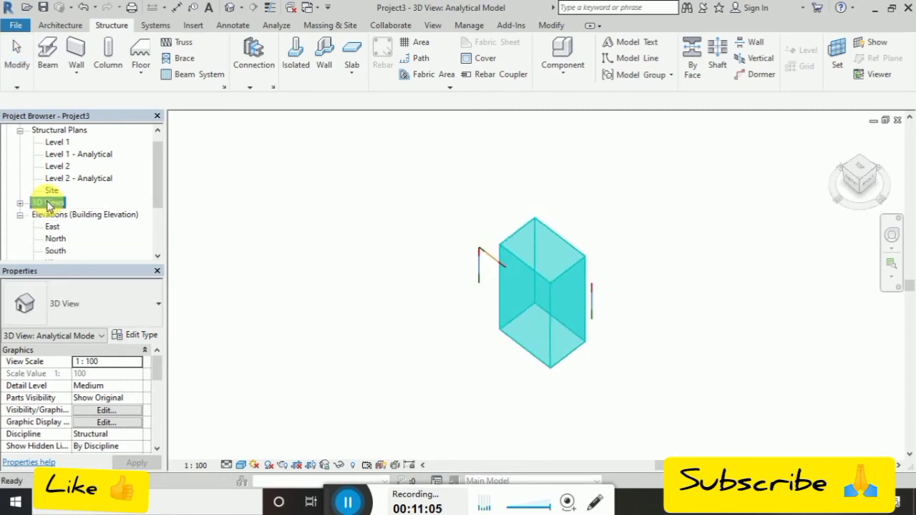
pyautogui.doubleClick(56, 206)
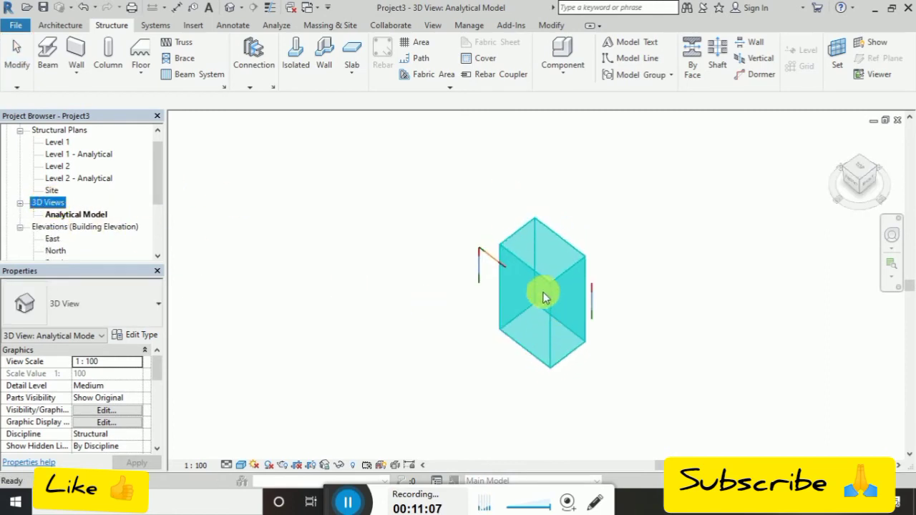
pyautogui.click(201, 157)
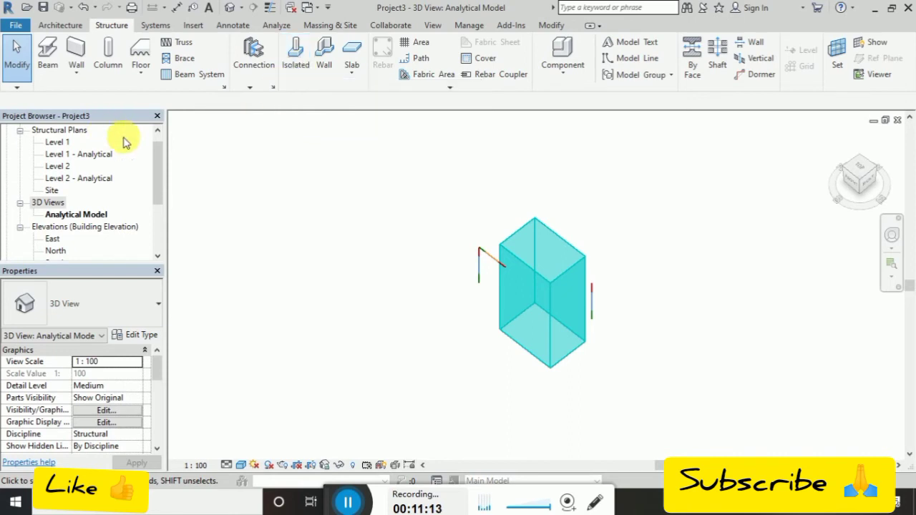
pyautogui.click(158, 137)
pyautogui.doubleClick(59, 154)
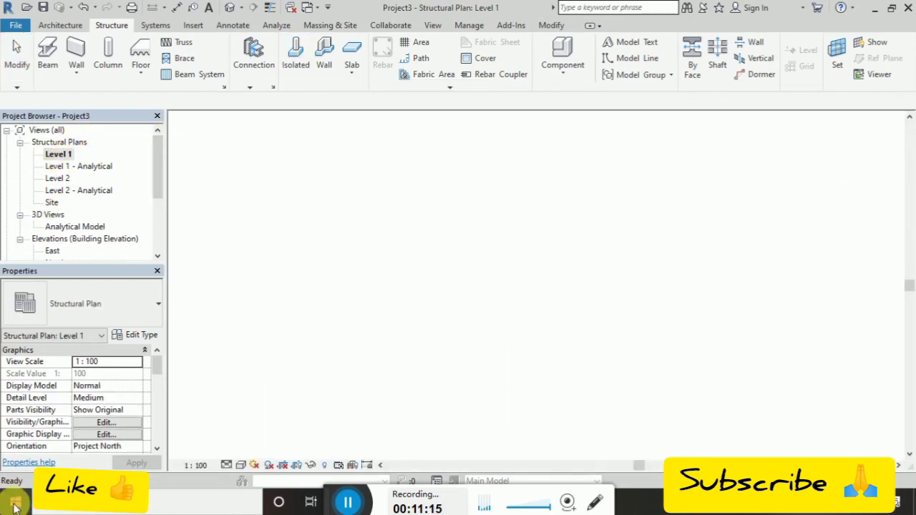
# Place 1800 x 1200 x 450mm M_Footing-Rectangular isolated footings to the right of the column
pyautogui.click(301, 66)
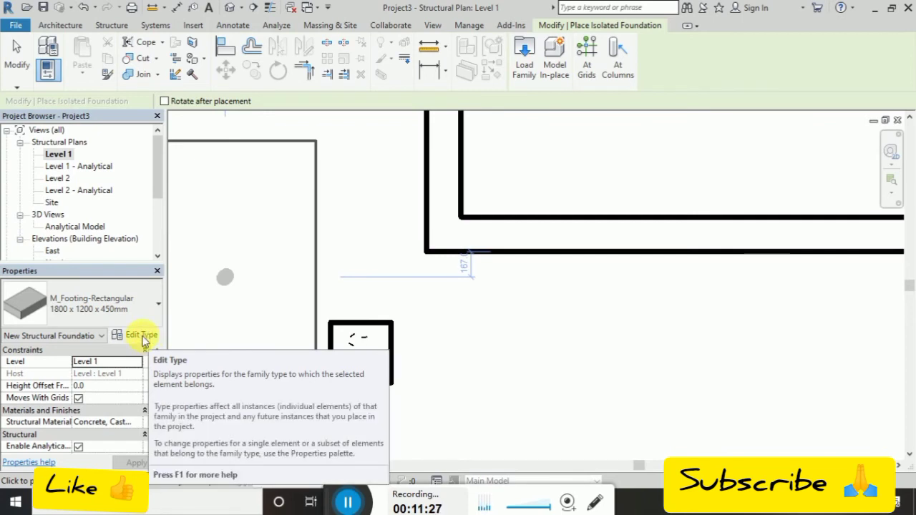
pyautogui.scroll(-2, 550, 347)
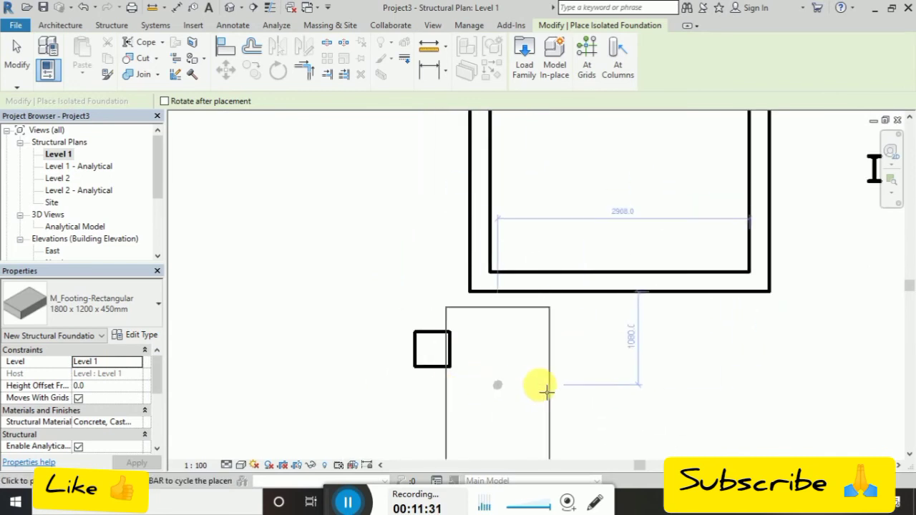
pyautogui.moveTo(542, 378); pyautogui.dragTo(470, 337, button='middle')
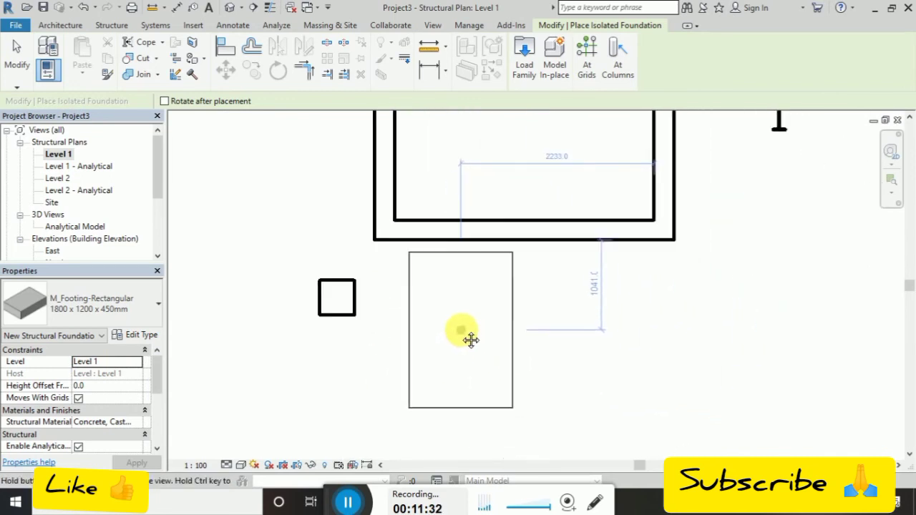
pyautogui.click(502, 366)
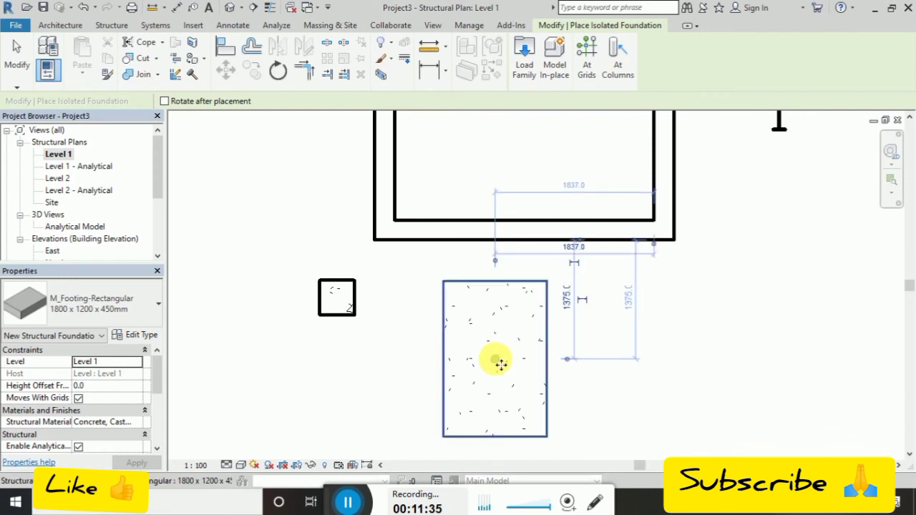
pyautogui.click(693, 358)
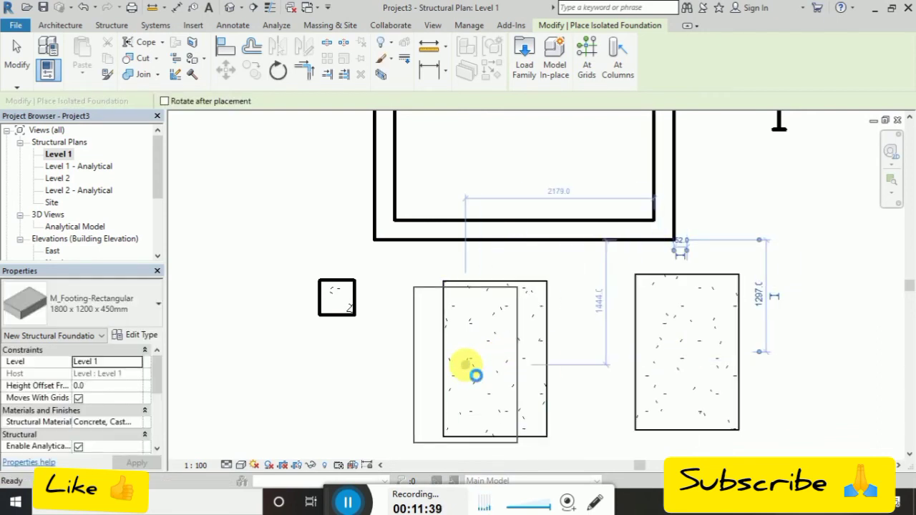
pyautogui.press('l')
pyautogui.press('f')
pyautogui.click(594, 367)
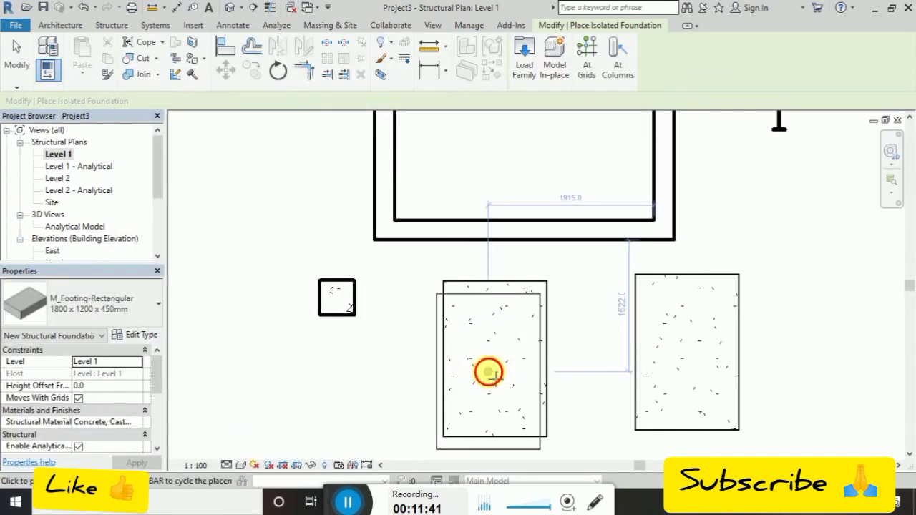
pyautogui.click(492, 373)
pyautogui.press('Escape')
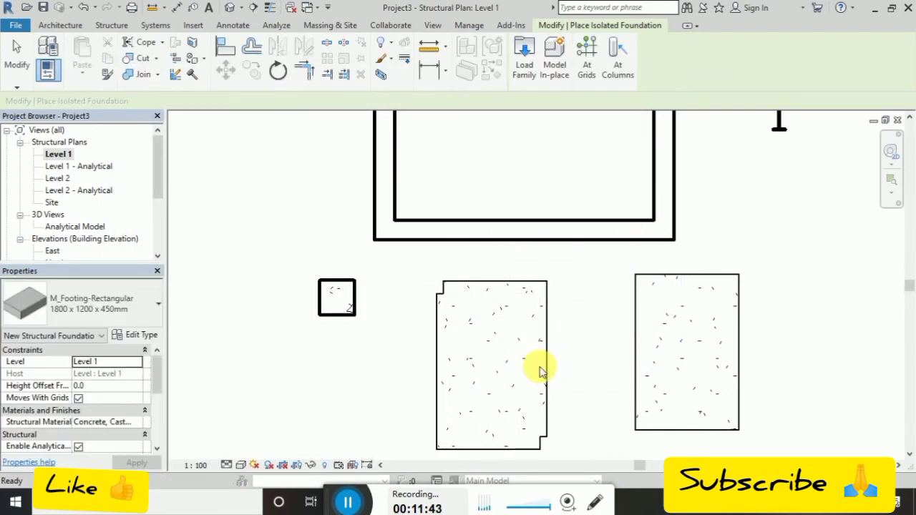
# Open the M_Footing-Rectangular family to inspect its extrusion, then return to Project3's Level 1 plan
pyautogui.click(704, 284)
pyautogui.doubleClick(704, 284)
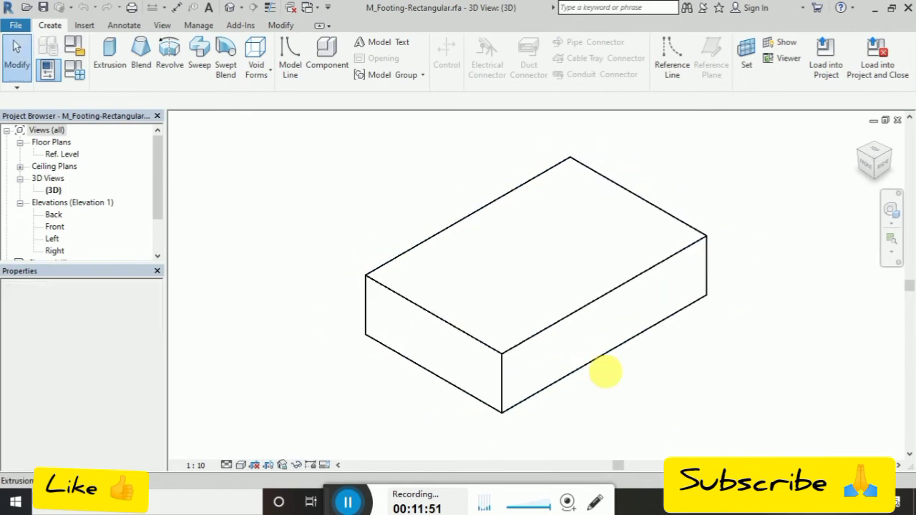
pyautogui.click(553, 328)
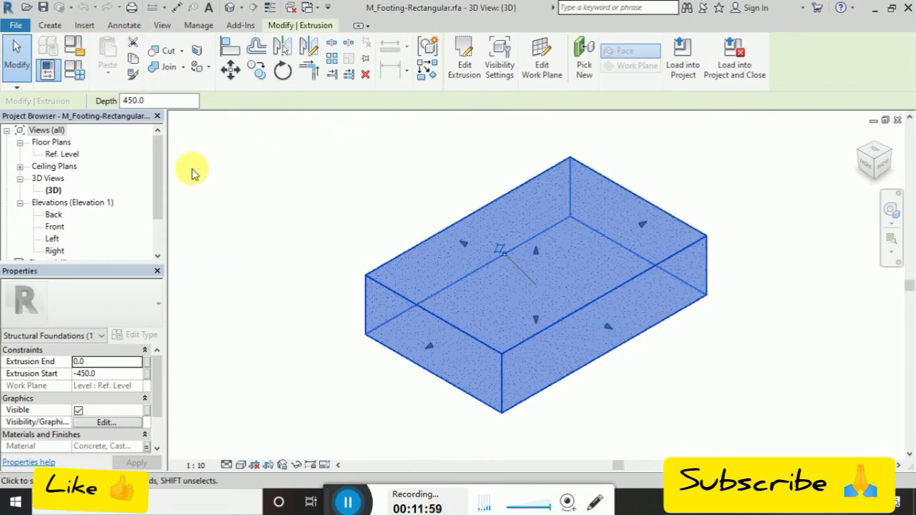
pyautogui.click(162, 166)
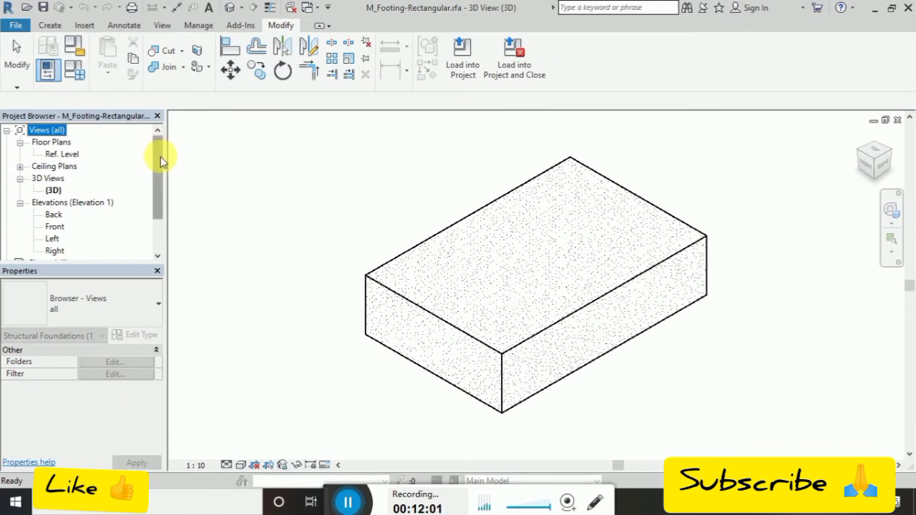
pyautogui.moveTo(161, 156)
pyautogui.mouseDown()
pyautogui.moveTo(158, 184)
pyautogui.moveTo(160, 140)
pyautogui.mouseUp()
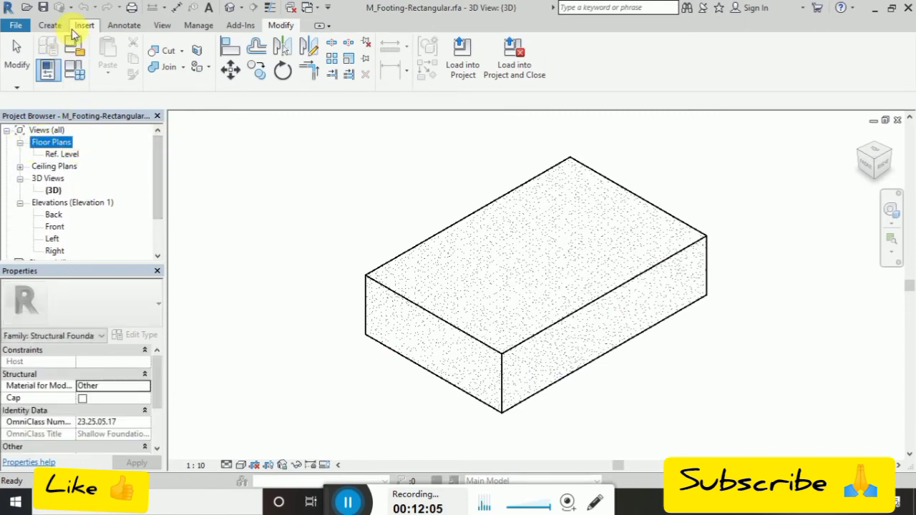
pyautogui.click(874, 121)
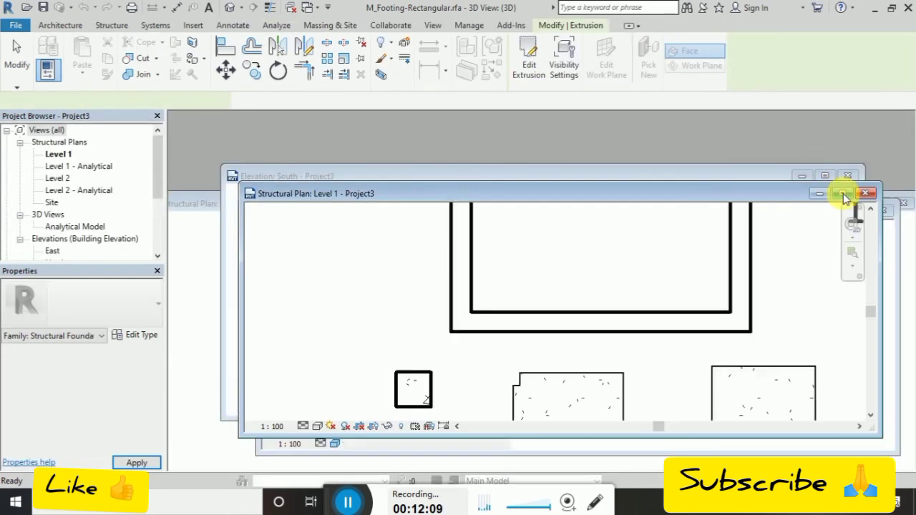
pyautogui.click(843, 193)
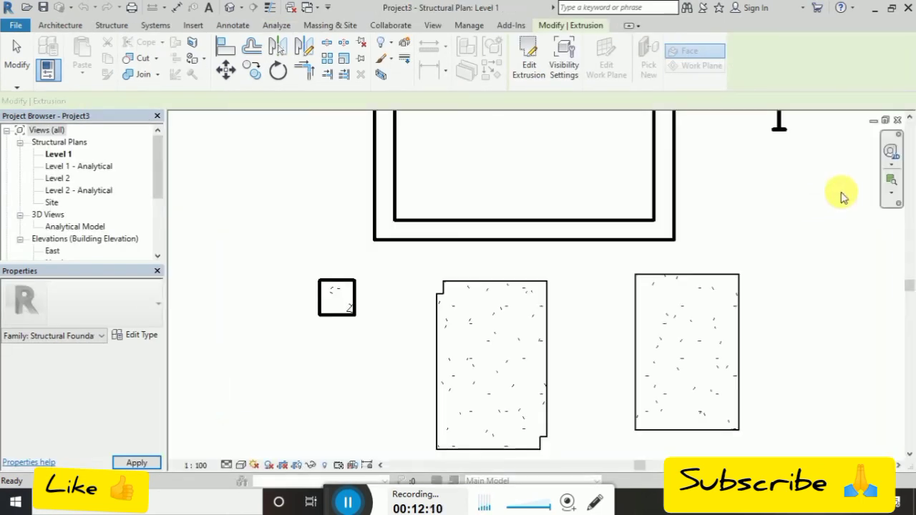
# On the Structure tab, expand the Slab dropdown to reveal Structural Foundation: Slab
pyautogui.click(112, 27)
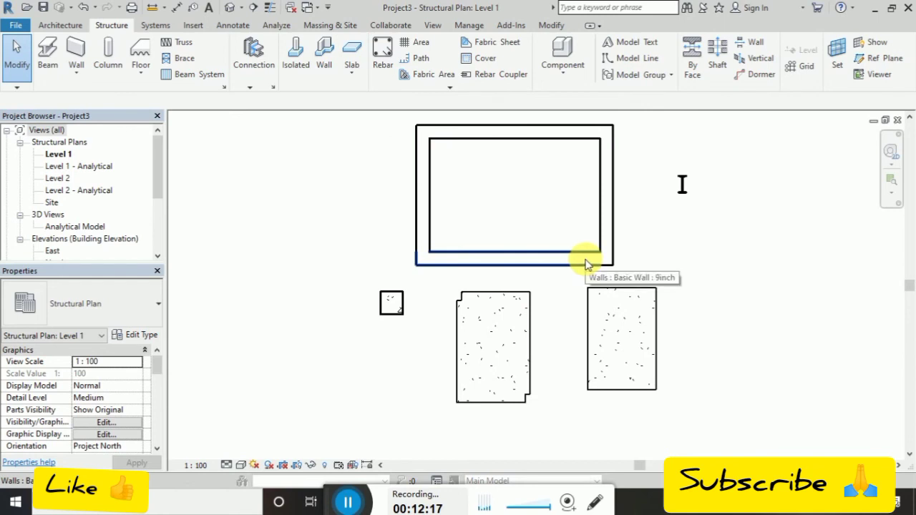
pyautogui.click(355, 70)
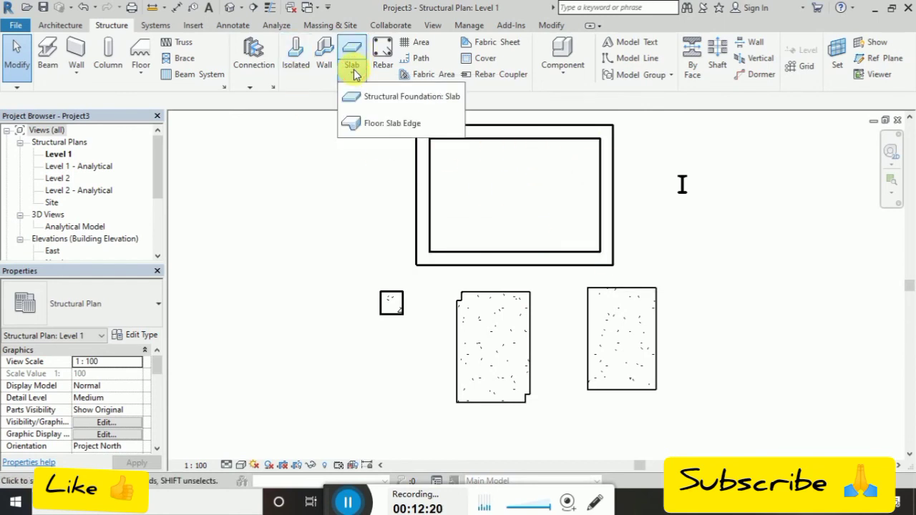
# Sketch a rectangular Structural Foundation: Slab boundary from the wall enclosure's top-left to bottom-right corner
pyautogui.click(378, 101)
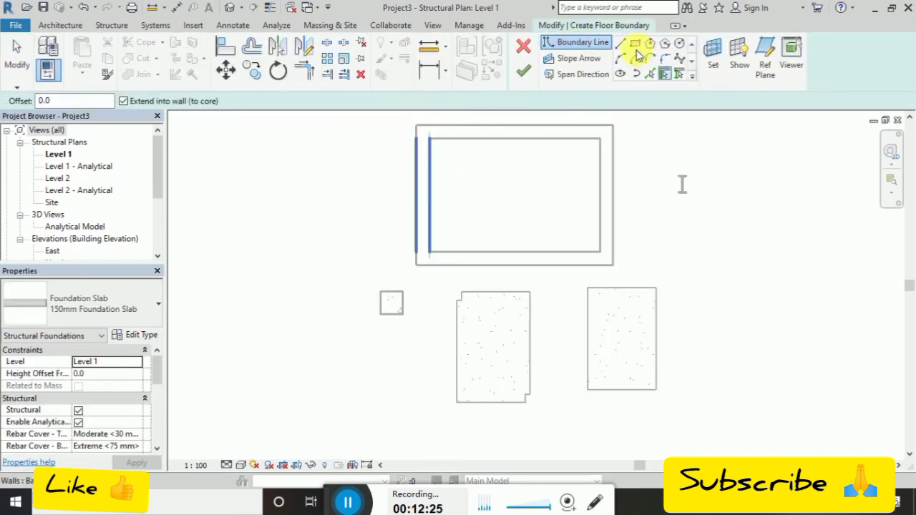
pyautogui.click(635, 46)
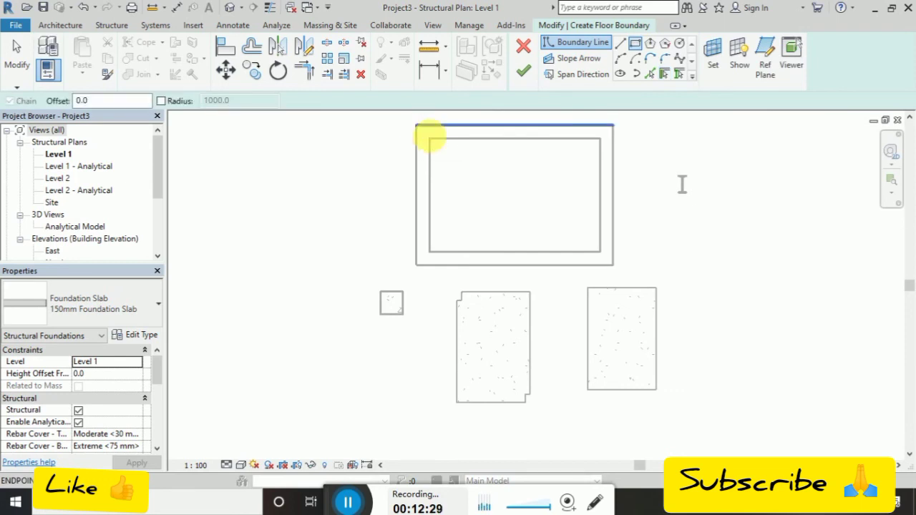
pyautogui.click(430, 136)
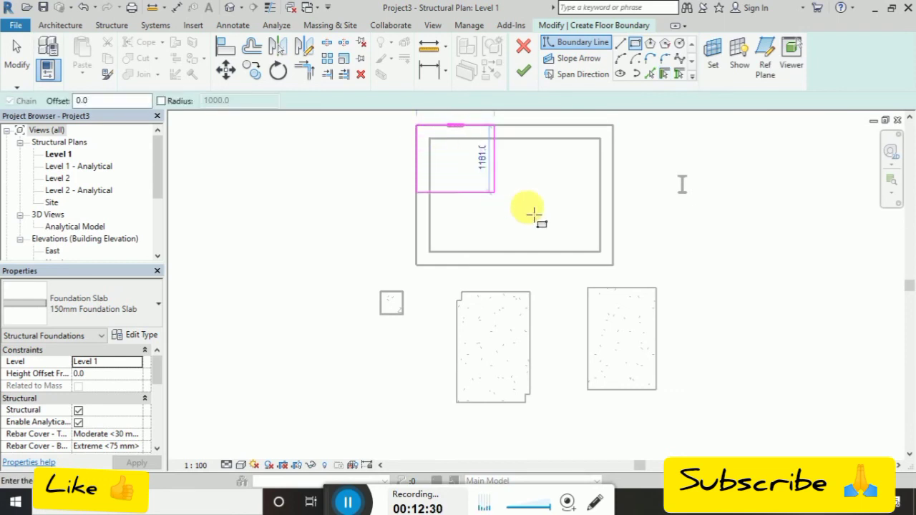
pyautogui.click(613, 264)
pyautogui.click(613, 265)
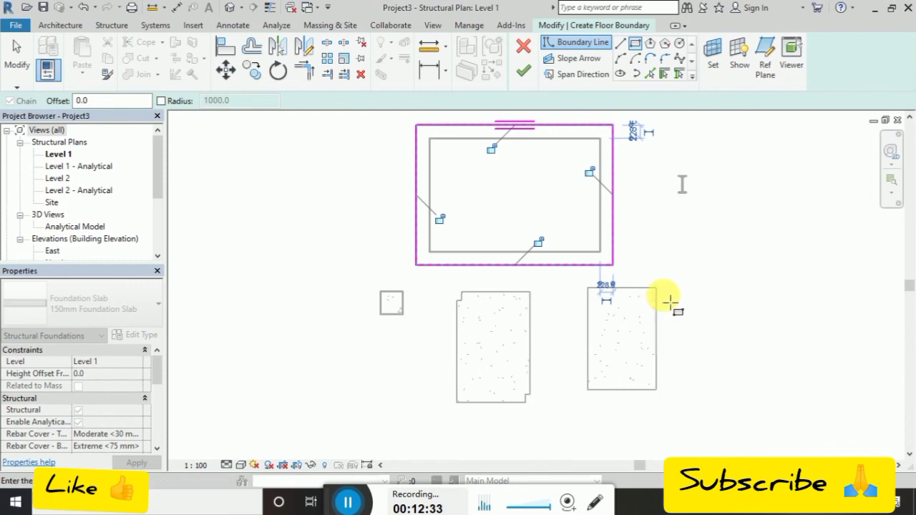
pyautogui.press('Escape')
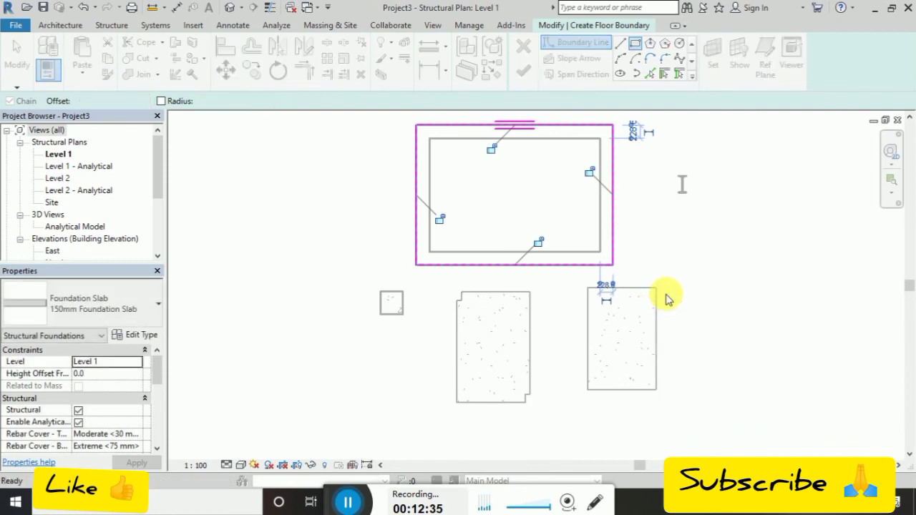
# Finish the boundary sketch to create the 150mm foundation slab, then select it to verify
pyautogui.click(590, 376)
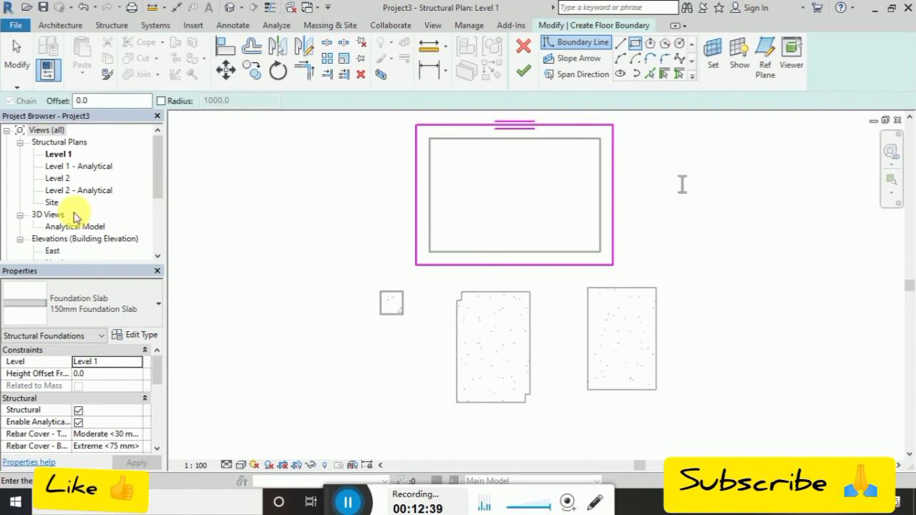
pyautogui.moveTo(159, 170); pyautogui.dragTo(159, 180)
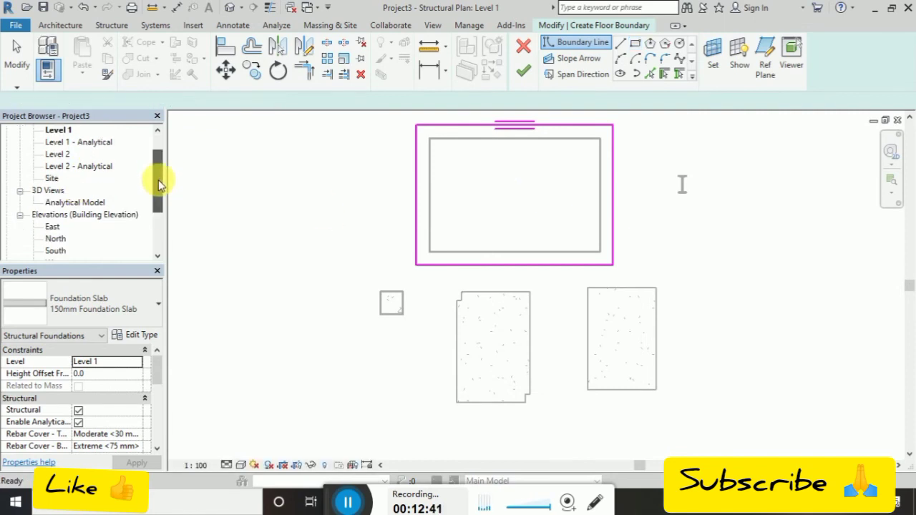
pyautogui.click(526, 72)
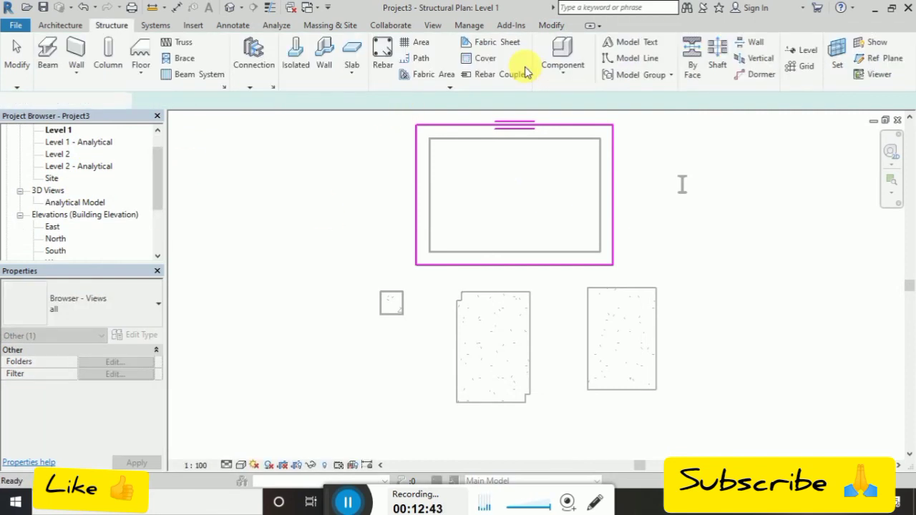
pyautogui.click(475, 155)
pyautogui.scroll(3, 500, 212)
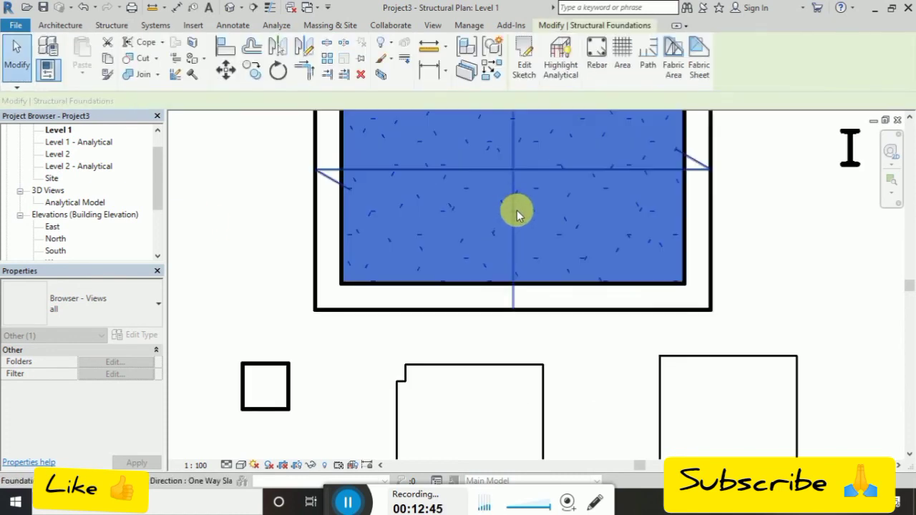
pyautogui.press('Escape')
pyautogui.scroll(-2, 527, 226)
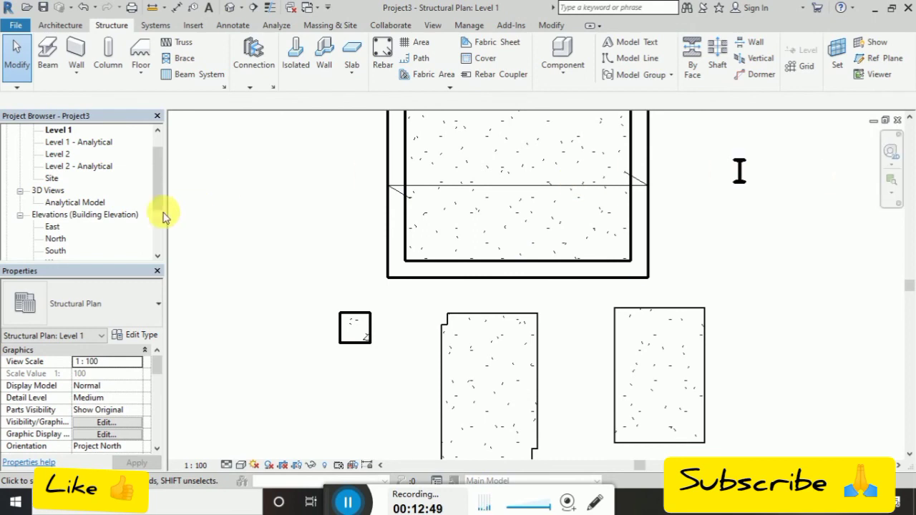
pyautogui.doubleClick(75, 203)
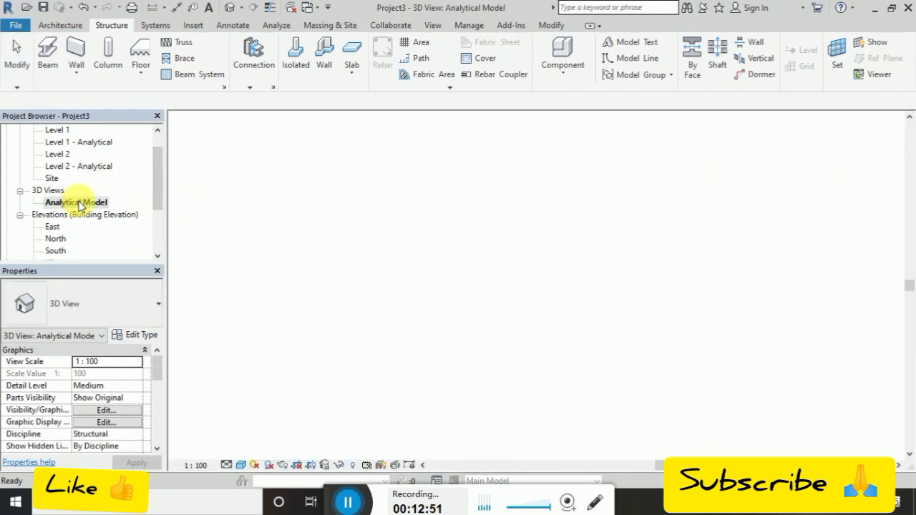
pyautogui.click(589, 334)
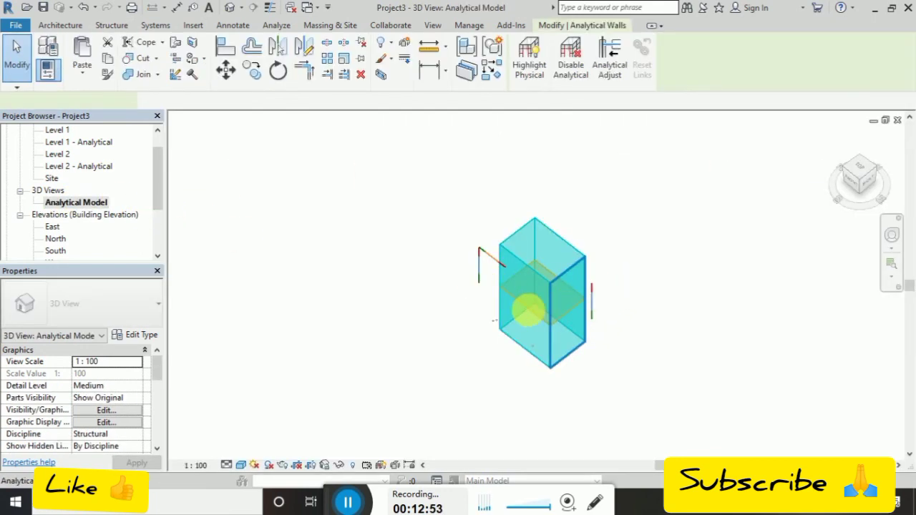
pyautogui.scroll(3, 556, 307)
pyautogui.scroll(3, 557, 307)
pyautogui.press('Escape')
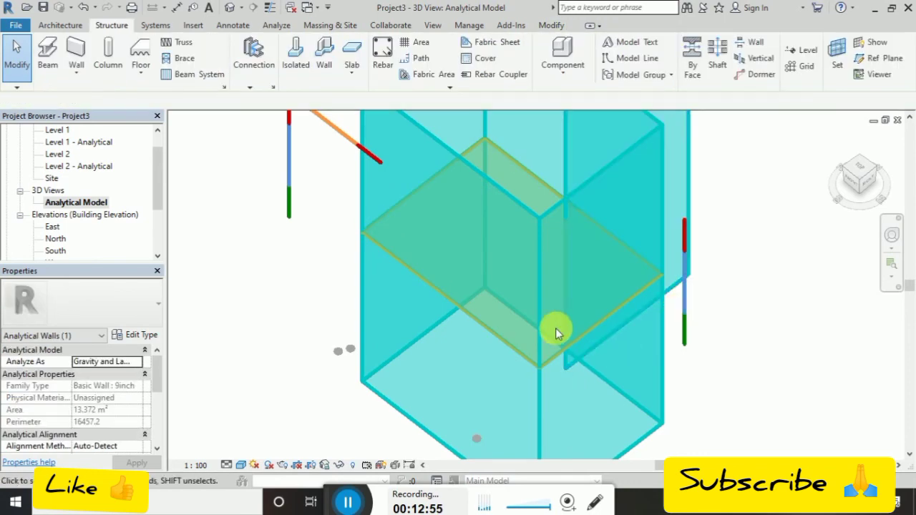
pyautogui.click(502, 338)
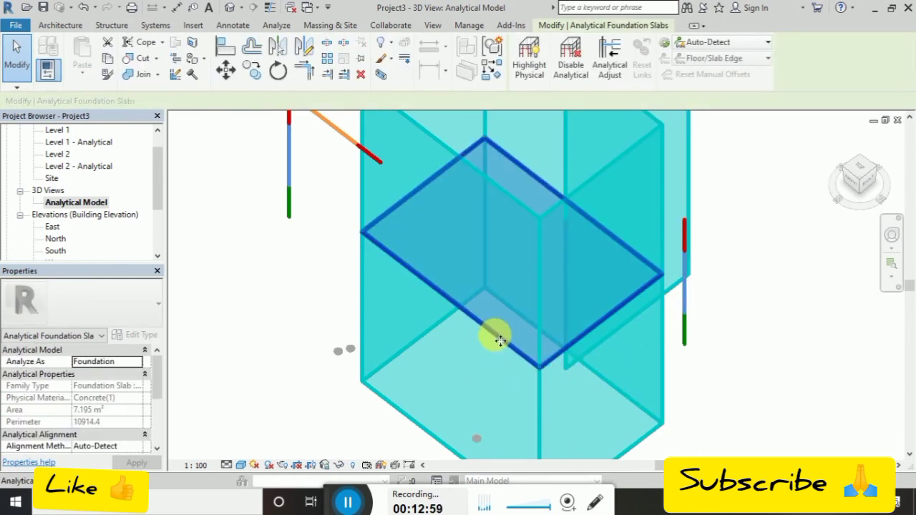
pyautogui.scroll(-3, 498, 338)
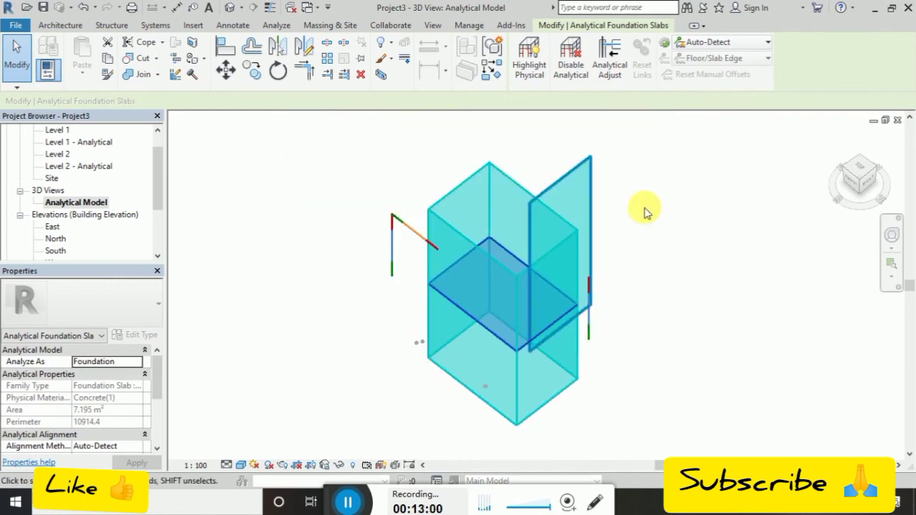
pyautogui.click(619, 235)
pyautogui.moveTo(160, 179); pyautogui.dragTo(159, 148)
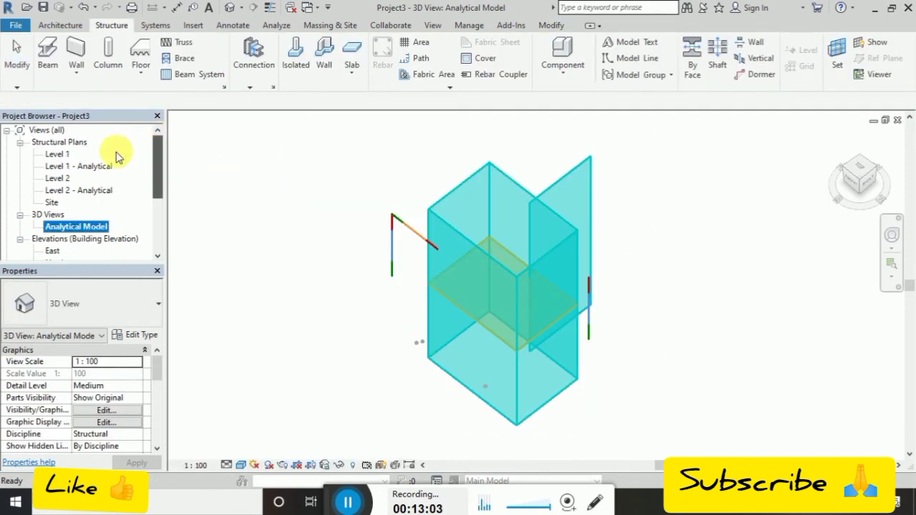
pyautogui.doubleClick(64, 155)
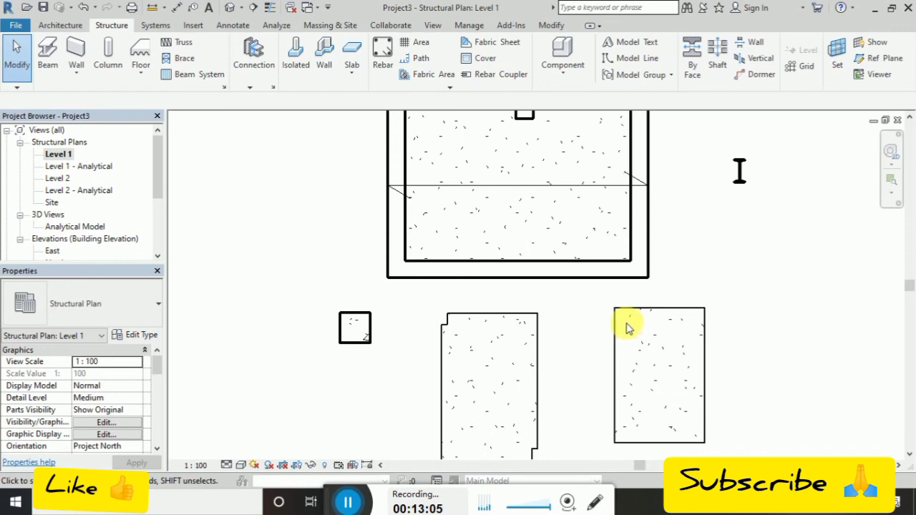
# Start the Move tool (MV) from the Modify tab in the Level 1 plan
pyautogui.scroll(-3, 627, 328)
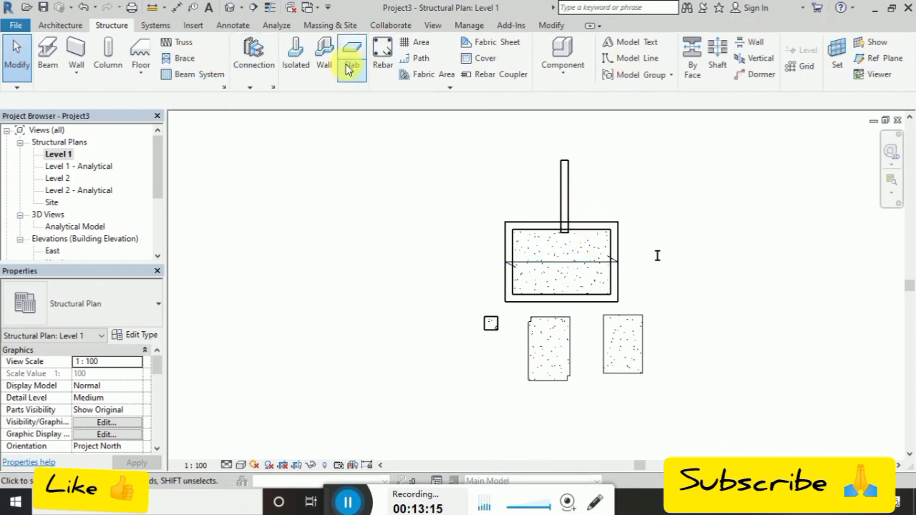
pyautogui.click(548, 27)
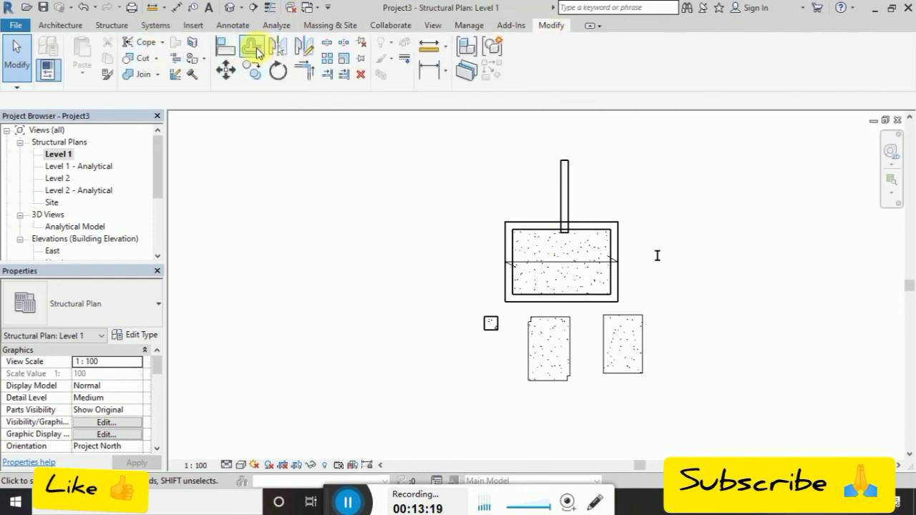
pyautogui.click(230, 77)
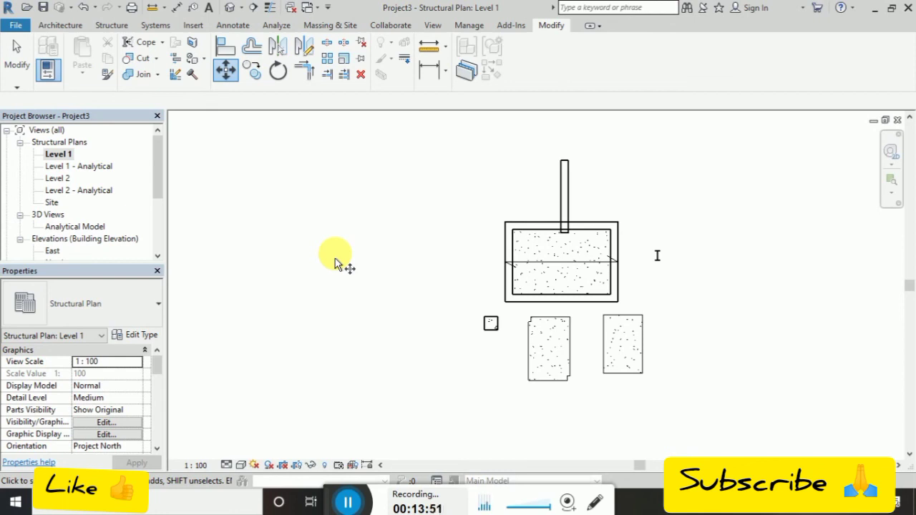
pyautogui.moveTo(338, 501); pyautogui.dragTo(345, 397)
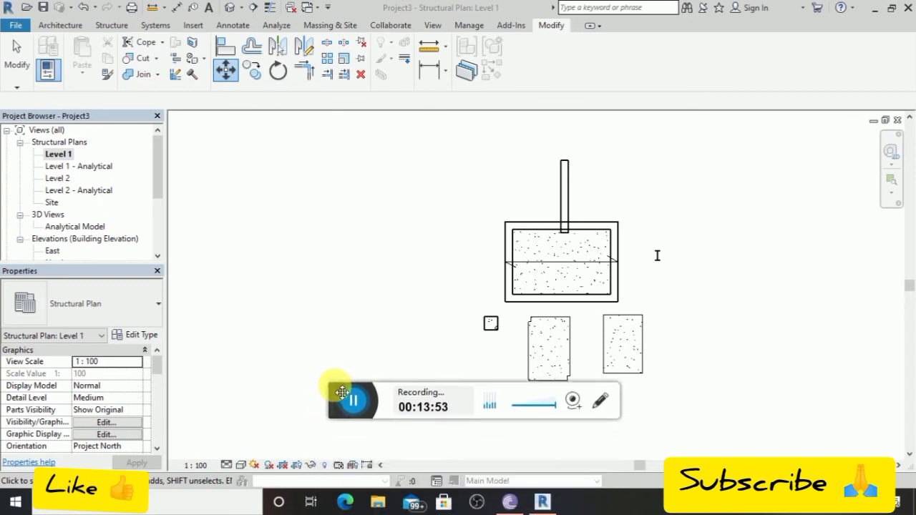